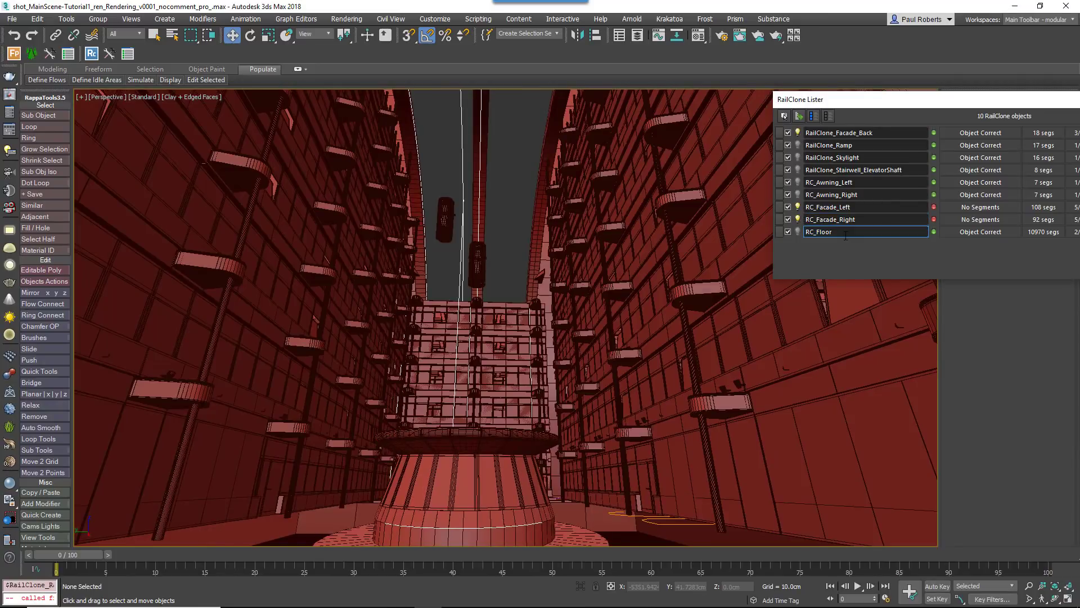
- Turn on the RailClone_Stairwell_ElevatorShaft, RailClone_Skylight and RC_Floor objects in the RailClone Lister
{"action": "left_click", "coordinate": [798, 170]}
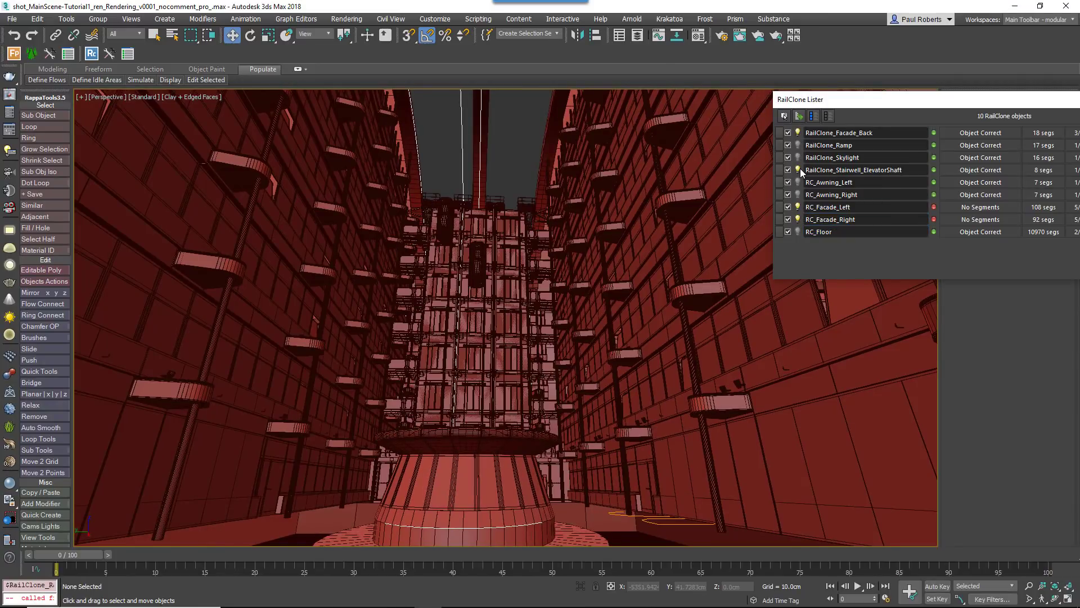
{"action": "left_click", "coordinate": [798, 158]}
{"action": "left_click", "coordinate": [798, 231]}
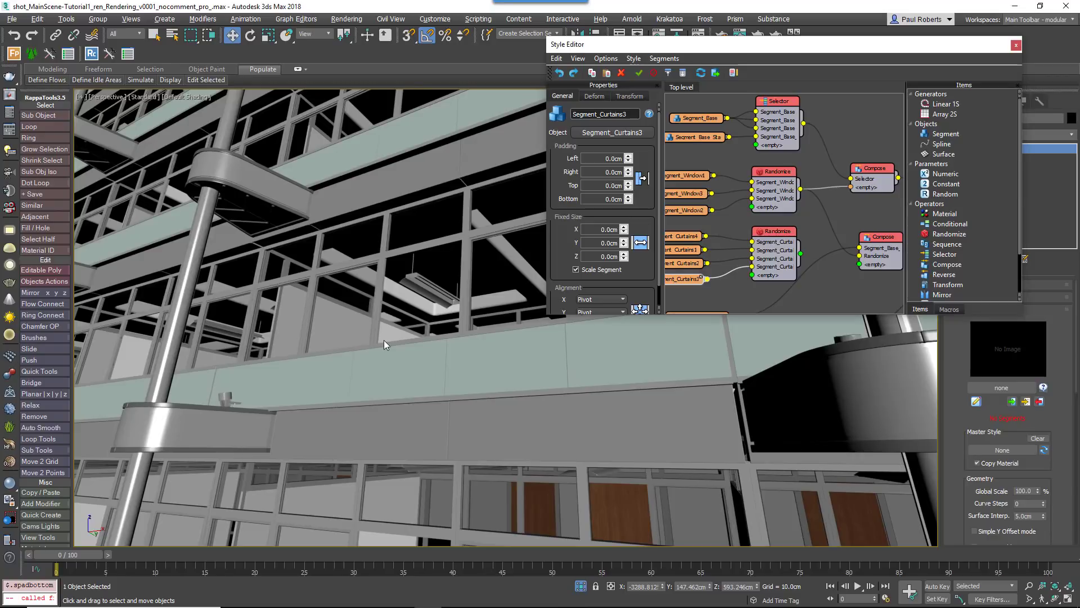
- Wire the curtain segments' Randomize node into the empty input of the upper Compose node
{"action": "scroll", "coordinate": [455, 376], "scroll_direction": "down", "scroll_amount": 10}
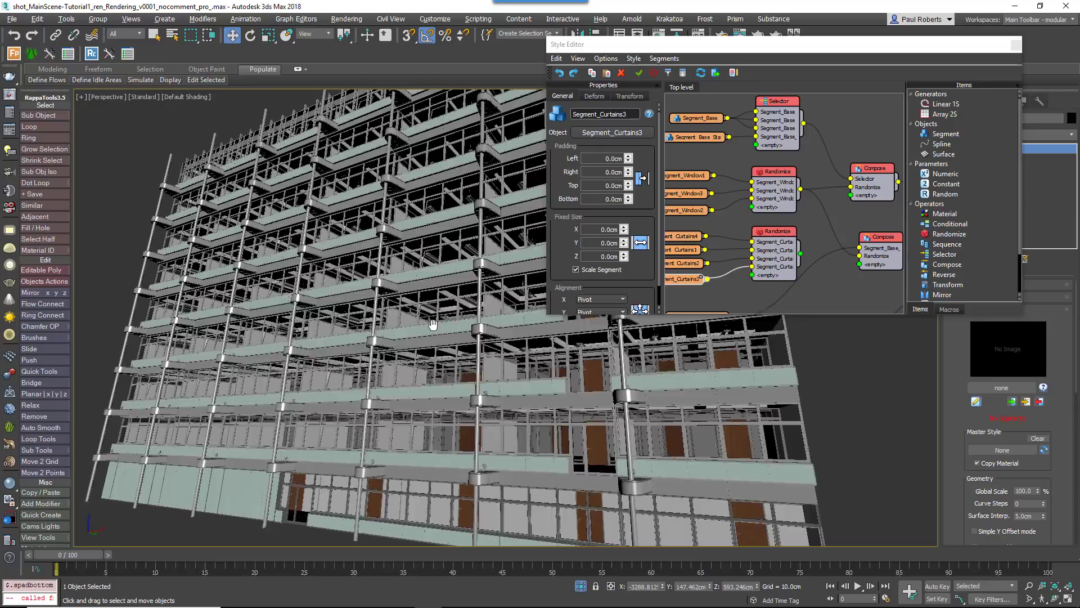
{"action": "left_click_drag", "start_coordinate": [801, 253], "coordinate": [851, 195]}
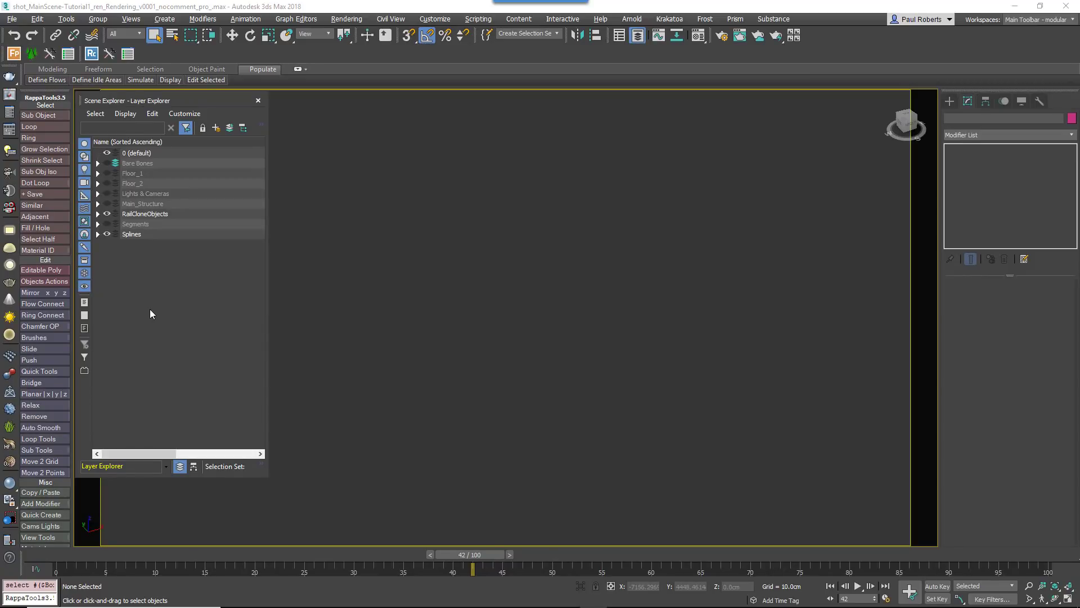
- Show the Bare Bones layer and hide the large front half-cylinder wall that blocks the interior
{"action": "left_click", "coordinate": [108, 163]}
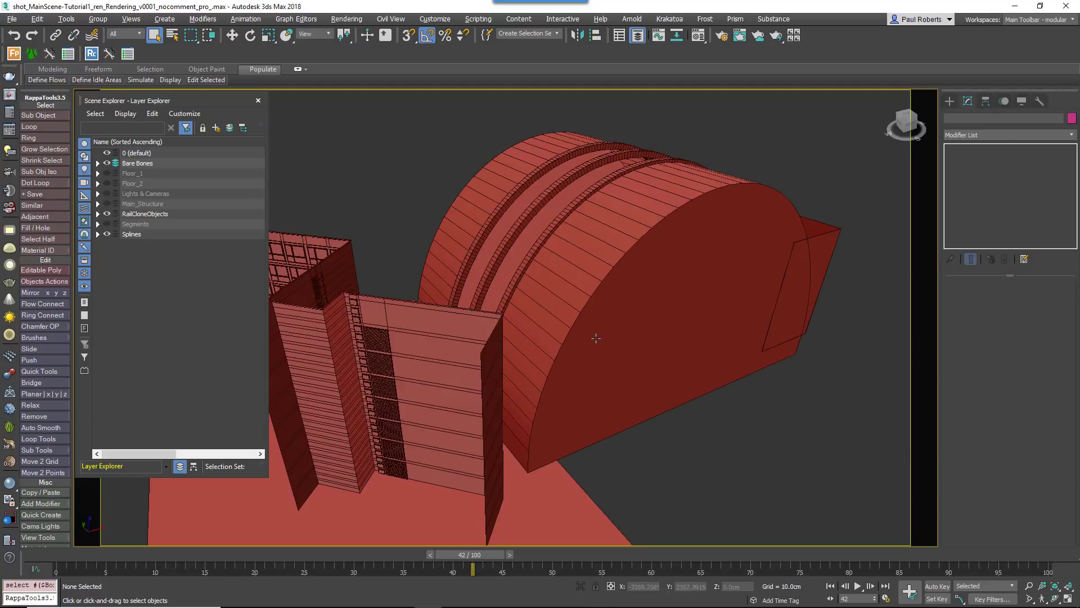
{"action": "middle_click_drag", "start_coordinate": [596, 338], "coordinate": [665, 309], "text": "alt"}
{"action": "left_click", "coordinate": [665, 309]}
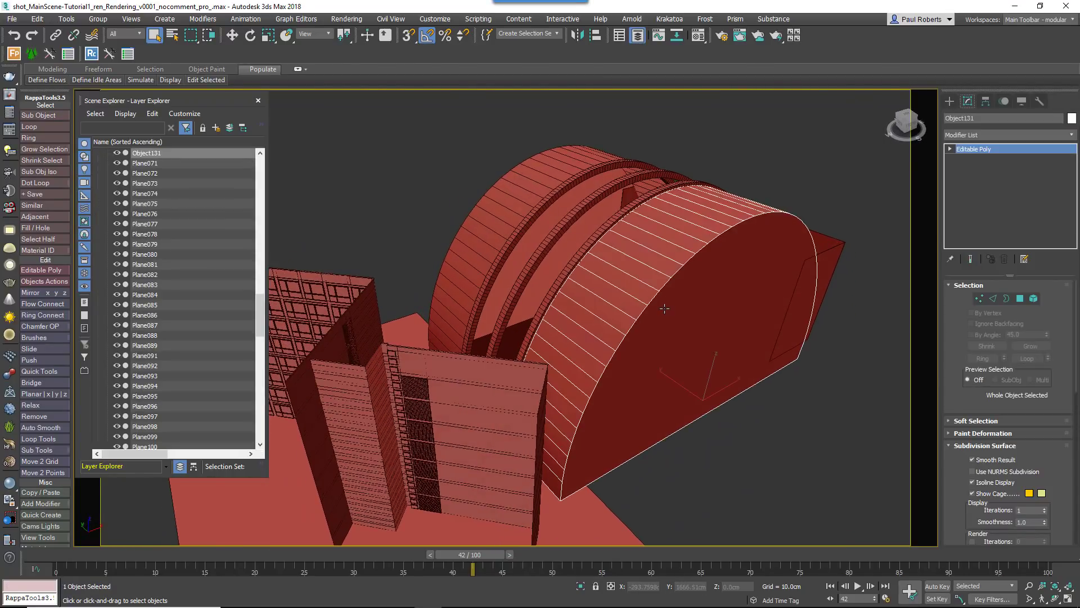
{"action": "right_click", "coordinate": [664, 307]}
{"action": "mouse_move", "coordinate": [688, 275]}
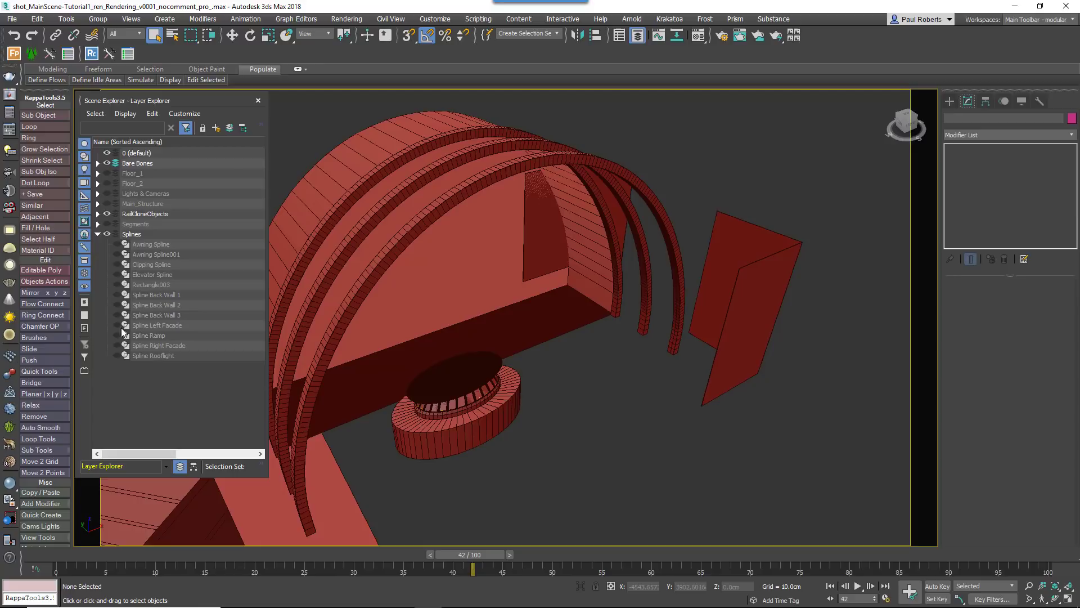
- Make the left and right facade splines and Spline Back Wall 1, 2 and 3 visible
{"action": "left_click", "coordinate": [118, 345]}
{"action": "left_click", "coordinate": [117, 315]}
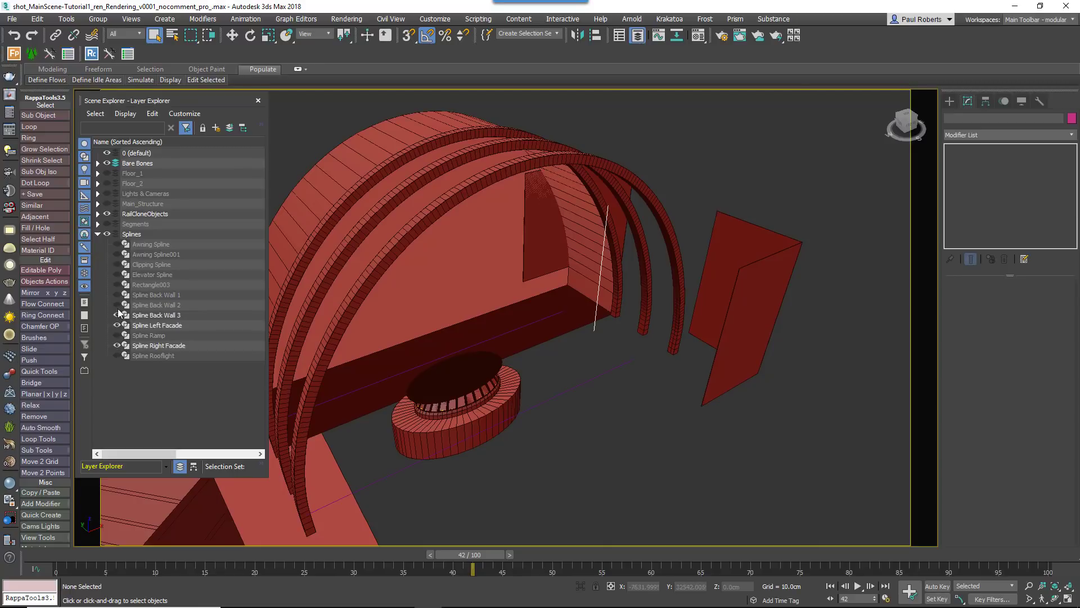
{"action": "left_click", "coordinate": [117, 305]}
{"action": "left_click", "coordinate": [116, 295]}
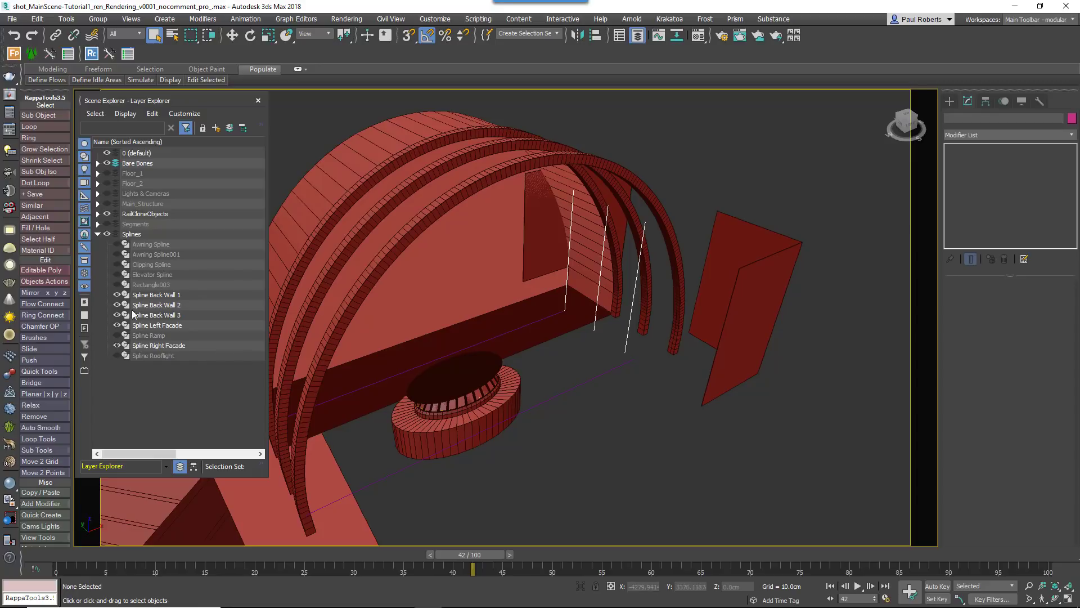
- Make Elevator Spline, Rectangle003, Spline Rooflight and Spline Ramp visible
{"action": "left_click", "coordinate": [117, 275]}
{"action": "left_click", "coordinate": [116, 285]}
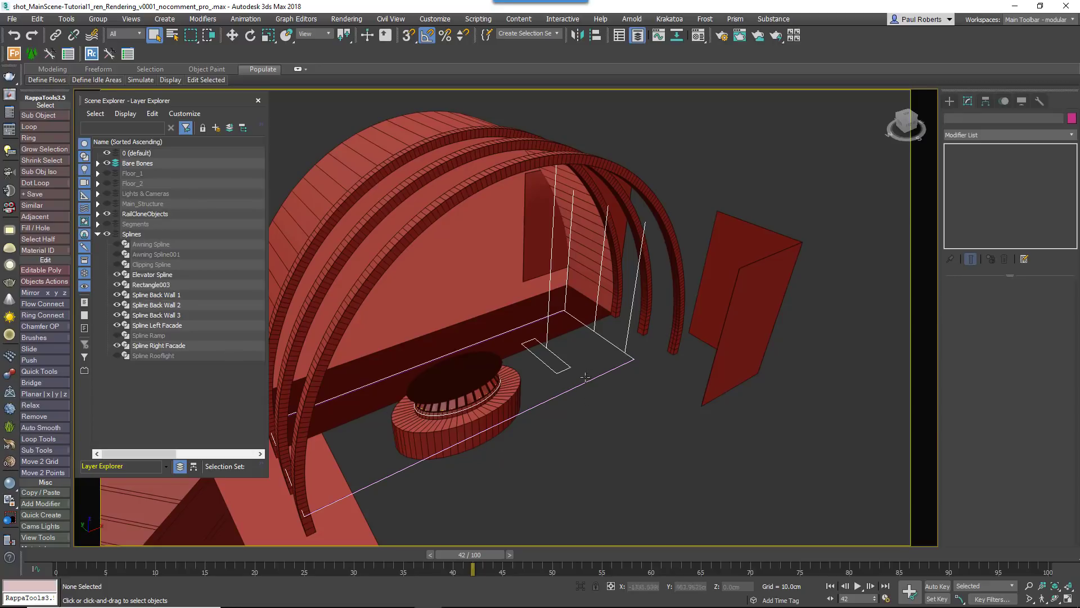
{"action": "middle_click_drag", "start_coordinate": [569, 405], "coordinate": [582, 408]}
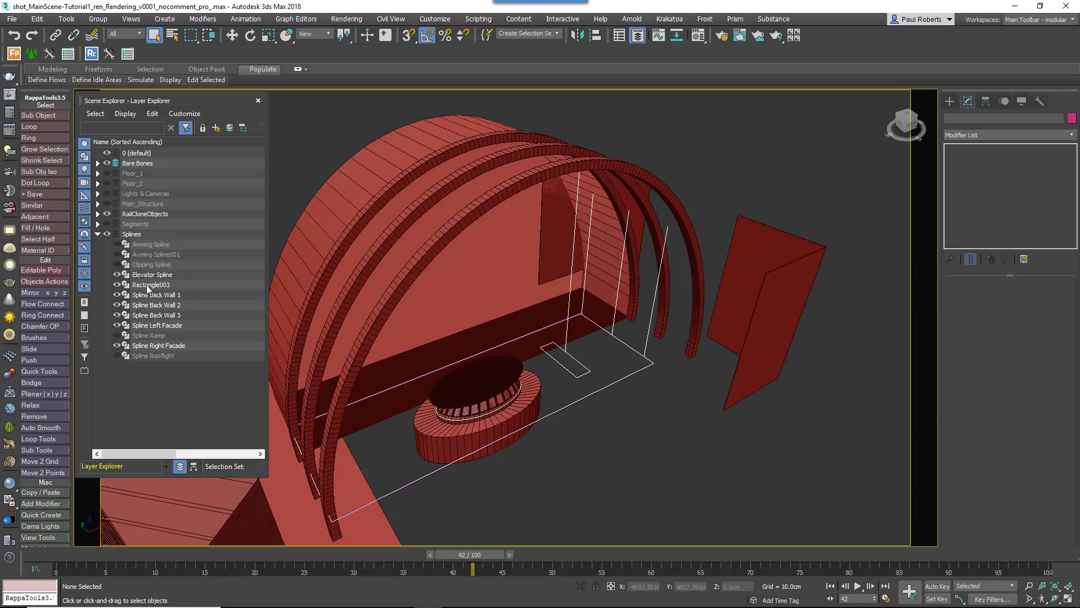
{"action": "left_click", "coordinate": [117, 356]}
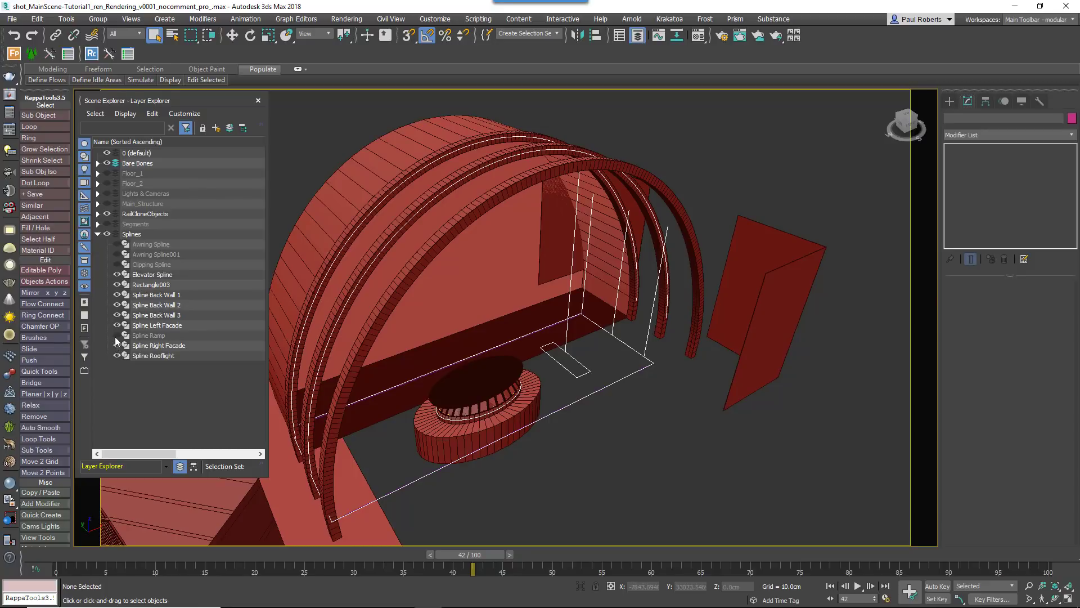
{"action": "left_click", "coordinate": [117, 335]}
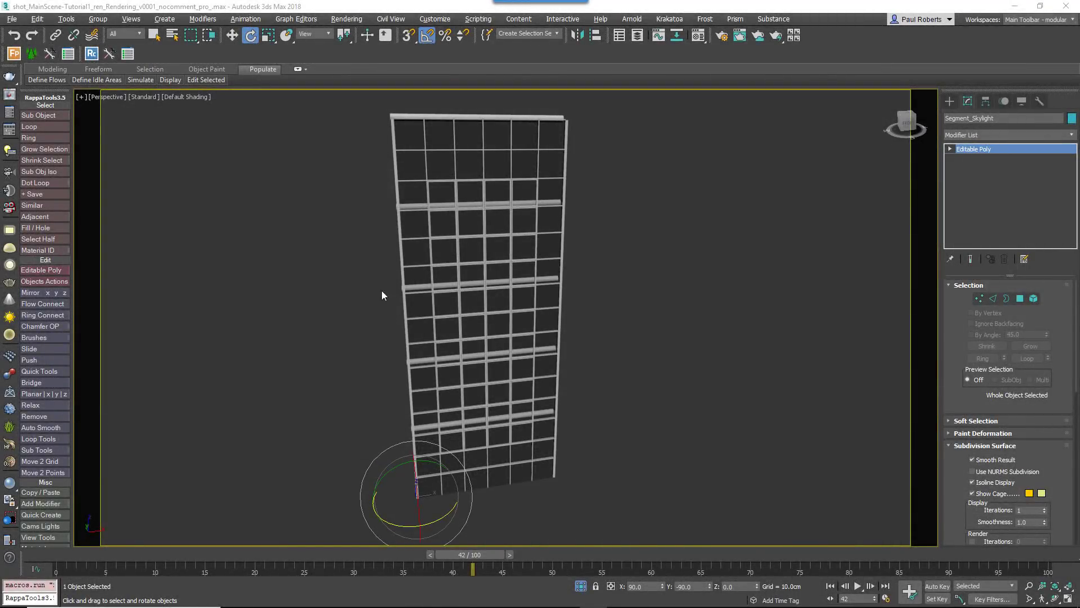
- Examine the geometry of the skylight segment, including its frame and support tubes, from close up and from afar
{"action": "middle_click_drag", "start_coordinate": [553, 366], "coordinate": [504, 362]}
{"action": "scroll", "coordinate": [558, 340], "scroll_direction": "up", "scroll_amount": 4}
{"action": "middle_click_drag", "start_coordinate": [559, 339], "coordinate": [563, 344]}
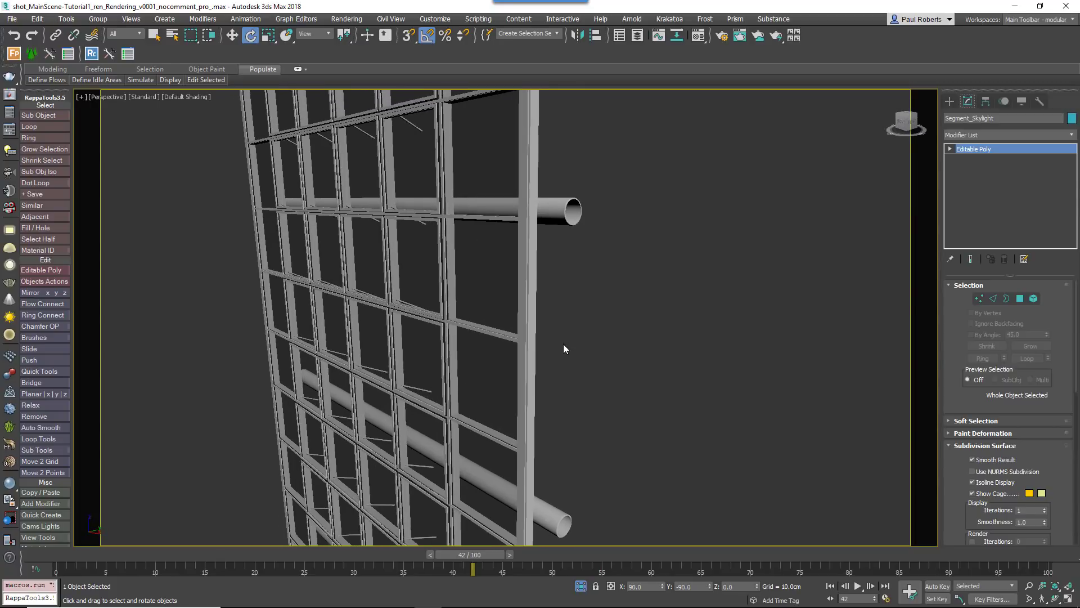
{"action": "key", "text": "F4"}
{"action": "key", "text": "F4"}
{"action": "scroll", "coordinate": [542, 350], "scroll_direction": "down", "scroll_amount": 5}
{"action": "mouse_move", "coordinate": [531, 352]}
{"action": "middle_mouse_down", "text": "alt"}
{"action": "mouse_move", "coordinate": [600, 347]}
{"action": "mouse_move", "coordinate": [581, 352]}
{"action": "mouse_move", "coordinate": [579, 320]}
{"action": "mouse_move", "coordinate": [575, 359]}
{"action": "middle_mouse_up", "text": "alt"}
{"action": "scroll", "coordinate": [579, 320], "scroll_direction": "down", "scroll_amount": 3}
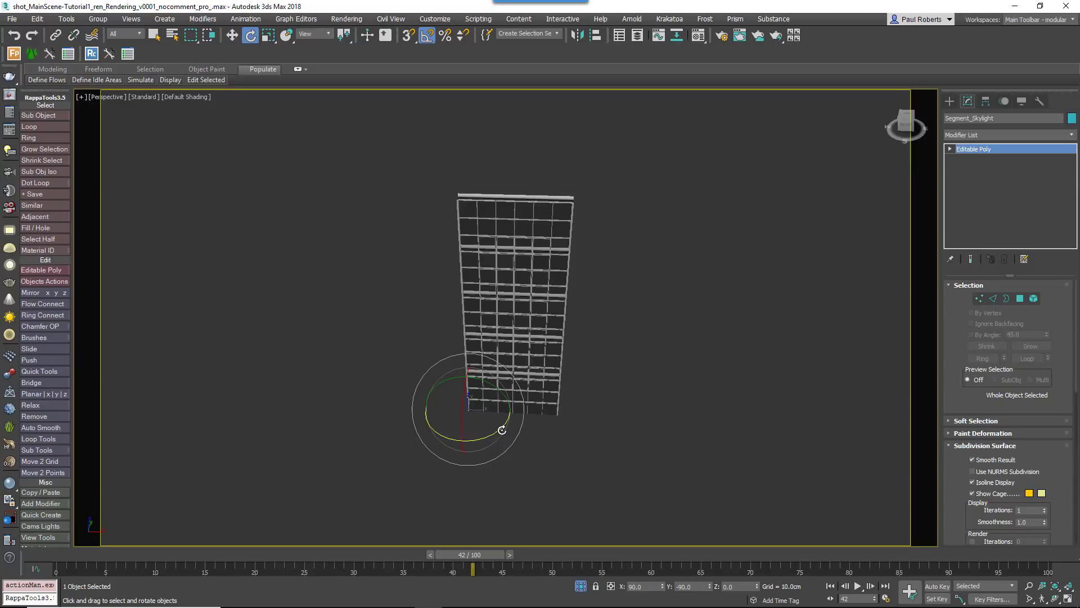
- Rotate the skylight segment to lie flat with its length along the world X axis, at 0 rotation on all axes
{"action": "left_click_drag", "start_coordinate": [497, 429], "coordinate": [439, 443]}
{"action": "left_click_drag", "start_coordinate": [478, 383], "coordinate": [528, 392]}
{"action": "middle_click_drag", "start_coordinate": [508, 411], "coordinate": [487, 383]}
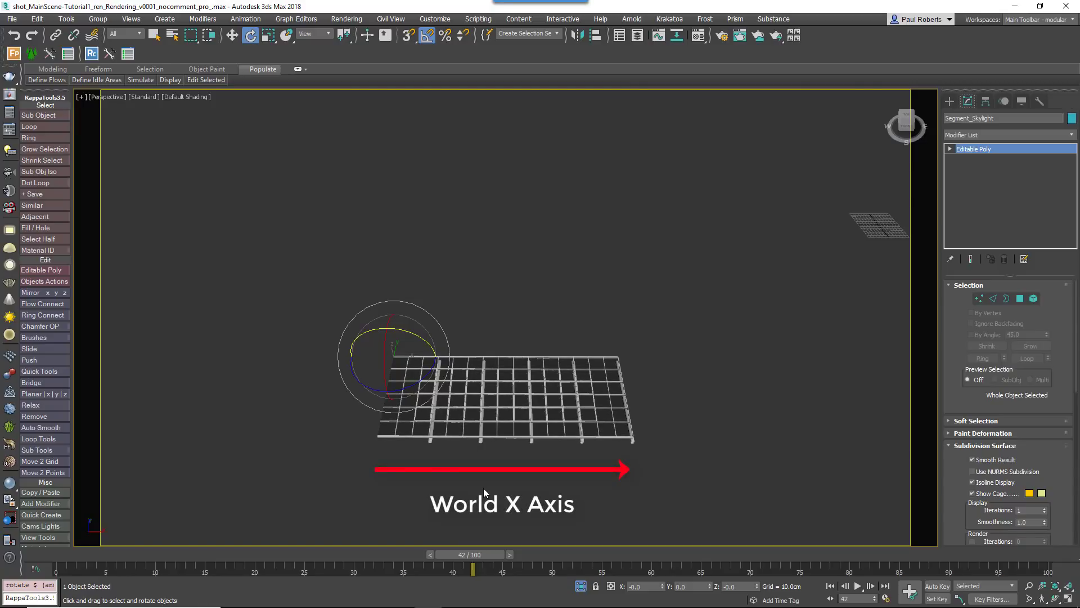
- Check the skylight segment's new orientation and reset its transform with Reset XForm
{"action": "middle_click_drag", "start_coordinate": [484, 488], "coordinate": [339, 427], "text": "alt"}
{"action": "scroll", "coordinate": [432, 403], "scroll_direction": "up", "scroll_amount": 5}
{"action": "scroll", "coordinate": [427, 379], "scroll_direction": "down", "scroll_amount": 4}
{"action": "middle_click_drag", "start_coordinate": [427, 379], "coordinate": [495, 445], "text": "alt"}
{"action": "middle_click_drag", "start_coordinate": [495, 444], "coordinate": [480, 426]}
{"action": "left_click", "coordinate": [1040, 102]}
{"action": "left_click", "coordinate": [1008, 241]}
{"action": "left_click", "coordinate": [1007, 307]}
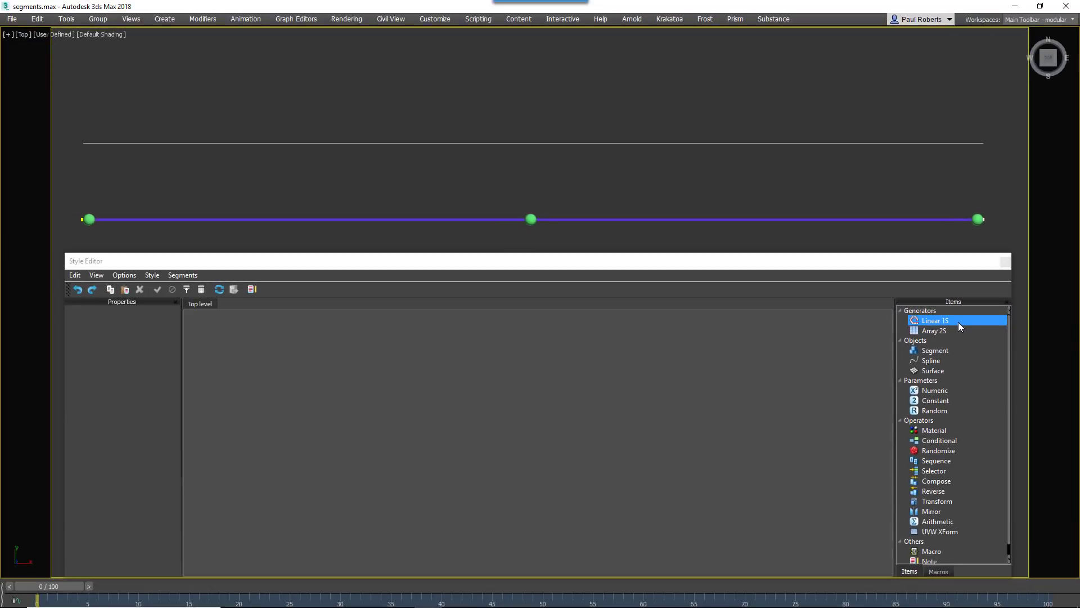
- Add a Linear 1S generator to the empty style in the segments.max scene
{"action": "left_click_drag", "start_coordinate": [957, 322], "coordinate": [641, 382]}
{"action": "key", "text": "Delete"}
{"action": "middle_click_drag", "start_coordinate": [418, 418], "coordinate": [748, 422]}
{"action": "scroll", "coordinate": [748, 421], "scroll_direction": "up", "scroll_amount": 3}
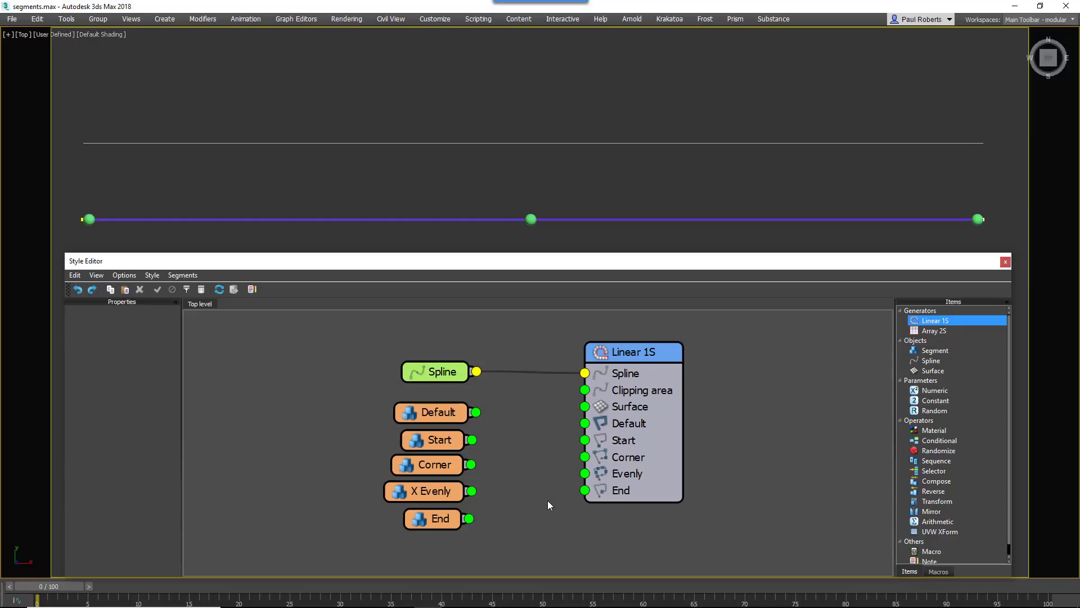
- Wire the Start, End, Corner, X Evenly and Default segments into the matching inputs of the Linear 1S generator
{"action": "left_click_drag", "start_coordinate": [474, 440], "coordinate": [585, 440]}
{"action": "left_click_drag", "start_coordinate": [469, 518], "coordinate": [585, 491]}
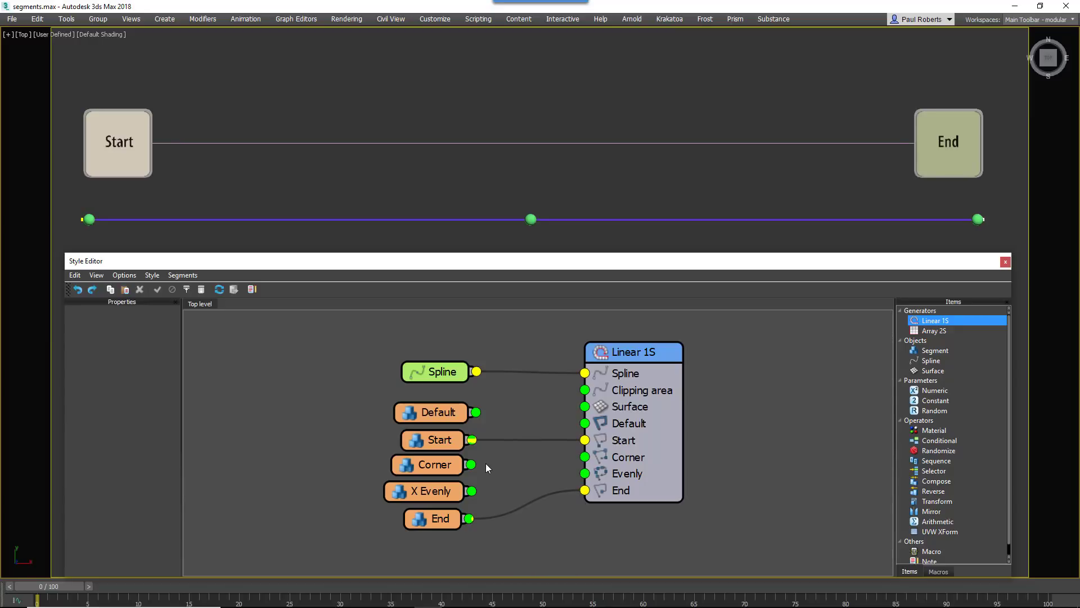
{"action": "left_click_drag", "start_coordinate": [471, 465], "coordinate": [585, 457]}
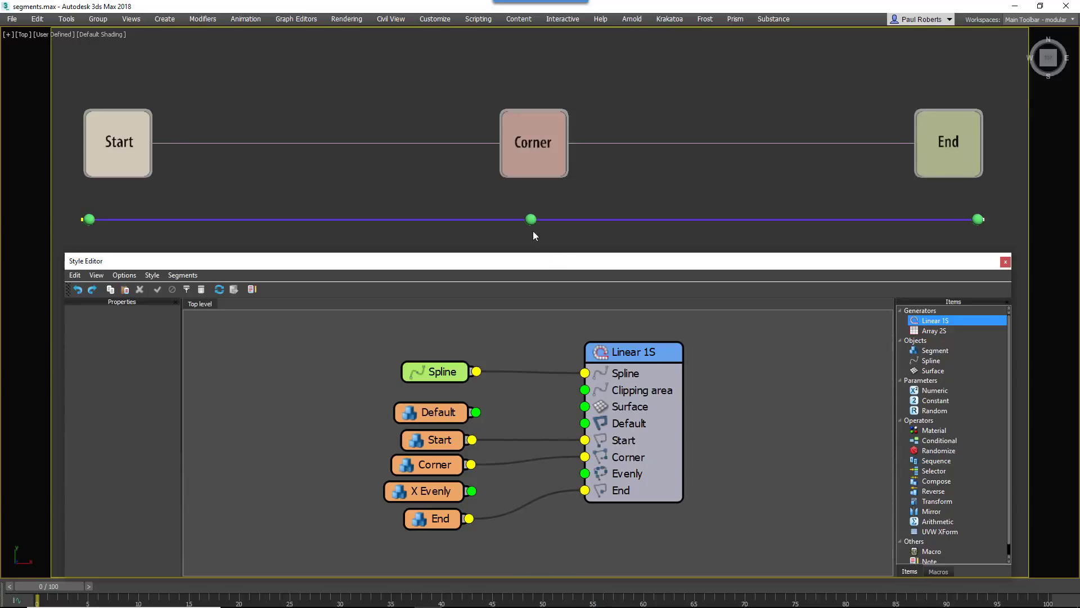
{"action": "left_click_drag", "start_coordinate": [473, 490], "coordinate": [585, 474]}
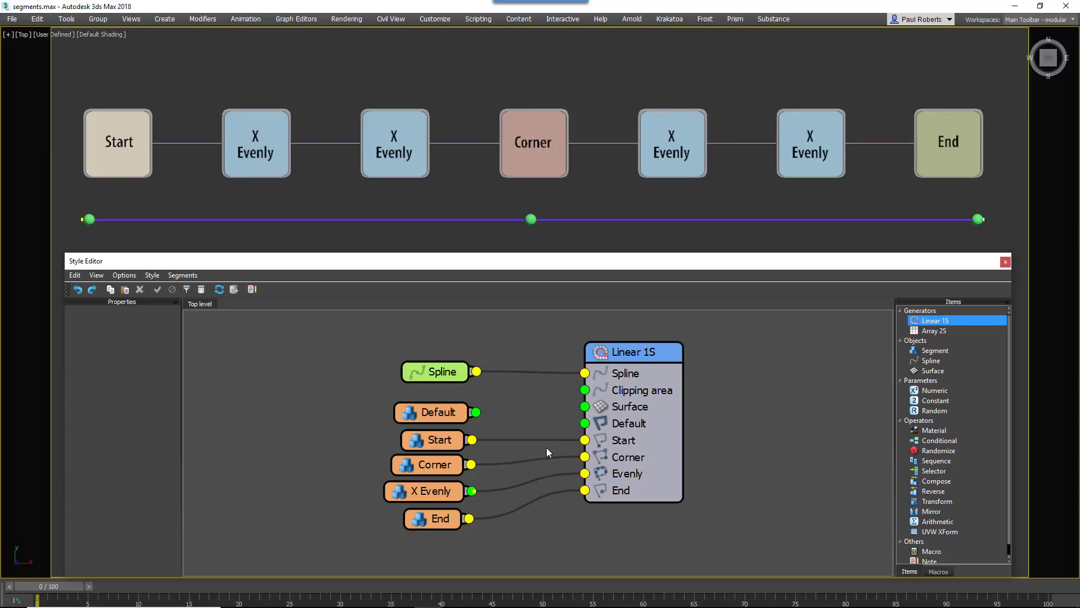
{"action": "left_click_drag", "start_coordinate": [476, 412], "coordinate": [586, 431]}
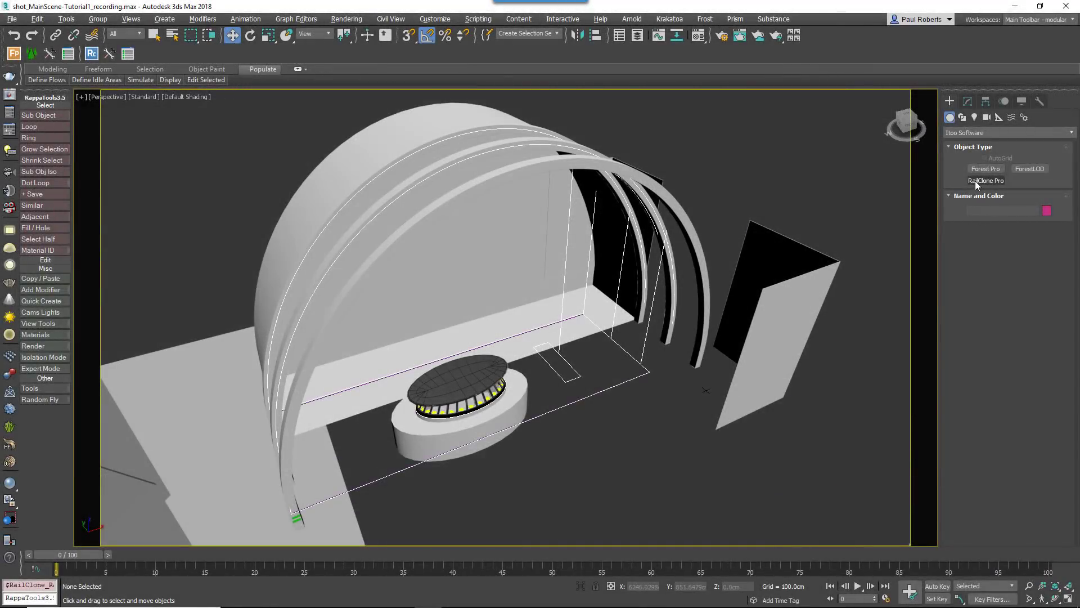
- Create a RailClone Pro object on the ground in front of the round pedestal and open its Style Editor
{"action": "left_click", "coordinate": [986, 181]}
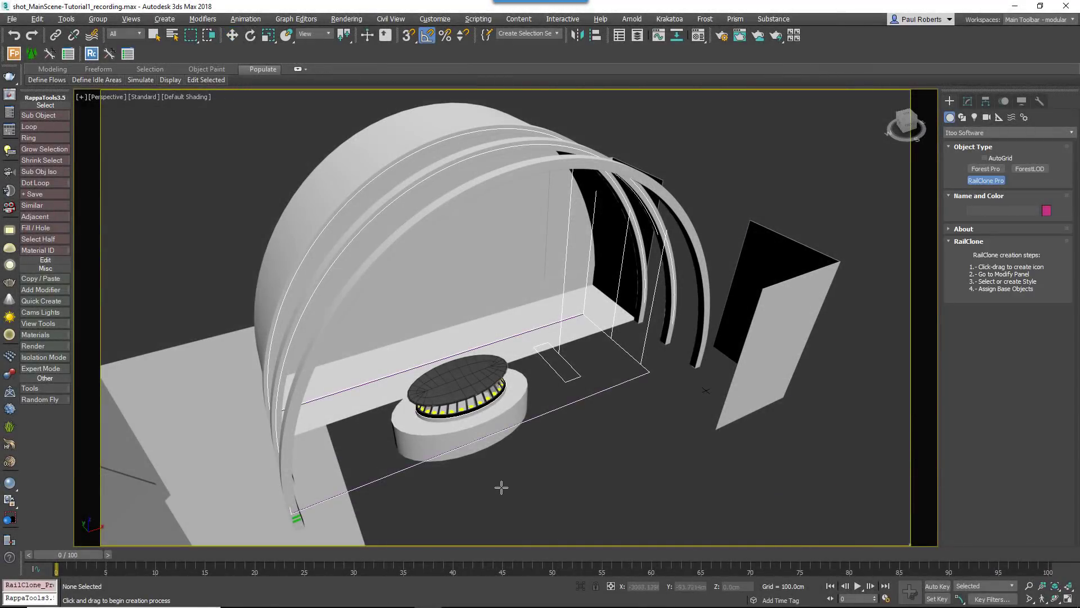
{"action": "left_click_drag", "start_coordinate": [501, 488], "coordinate": [524, 497]}
{"action": "left_click", "coordinate": [968, 101]}
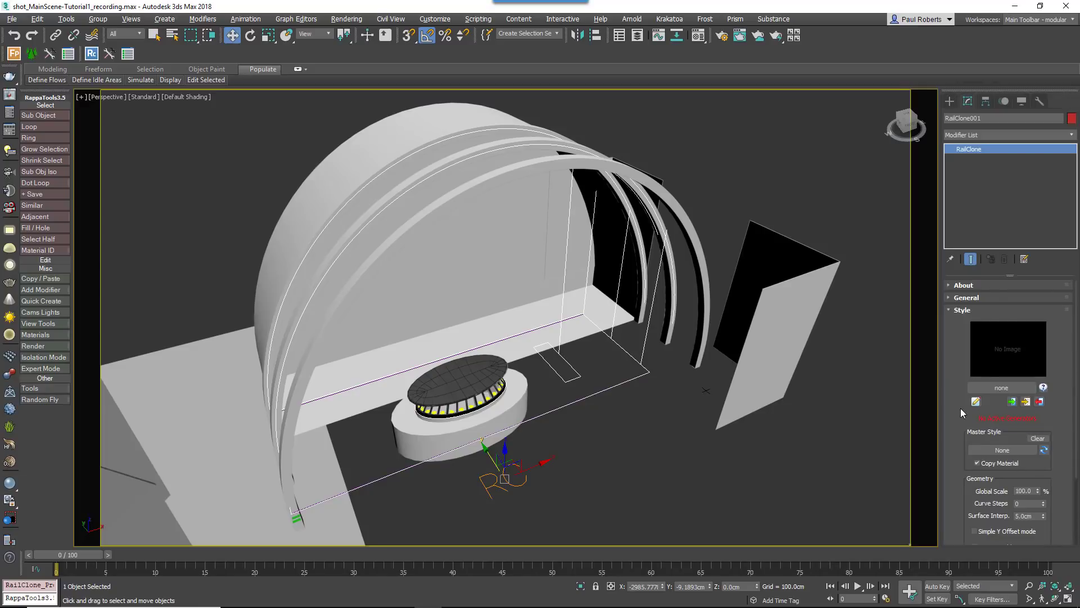
{"action": "left_click", "coordinate": [976, 401]}
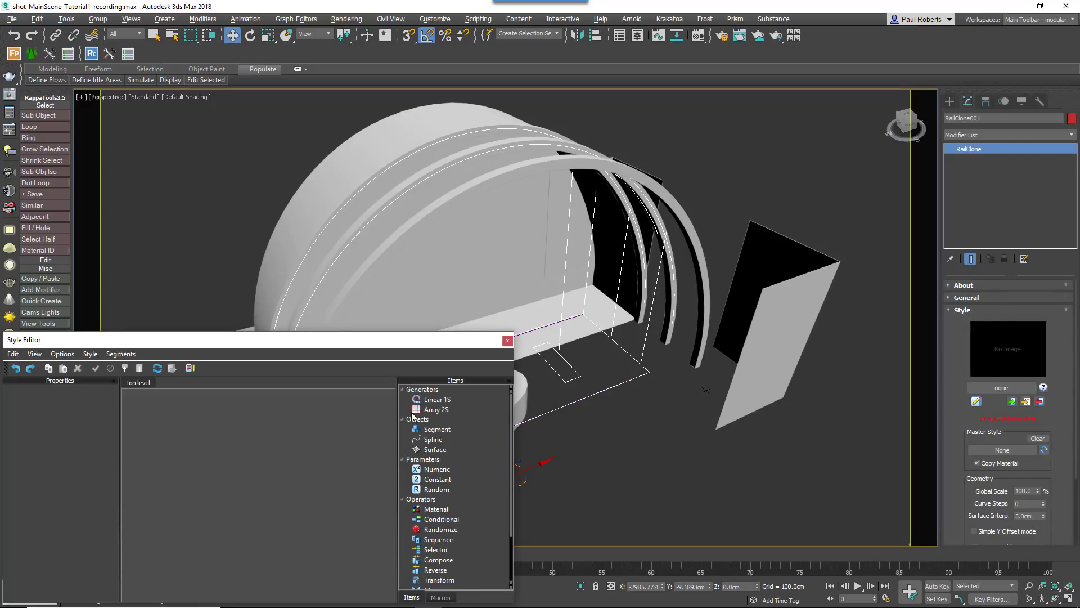
- Add a Linear 1S generator to the style and attach a new Spline node to its Spline input
{"action": "left_click", "coordinate": [427, 404]}
{"action": "left_click_drag", "start_coordinate": [428, 404], "coordinate": [349, 433]}
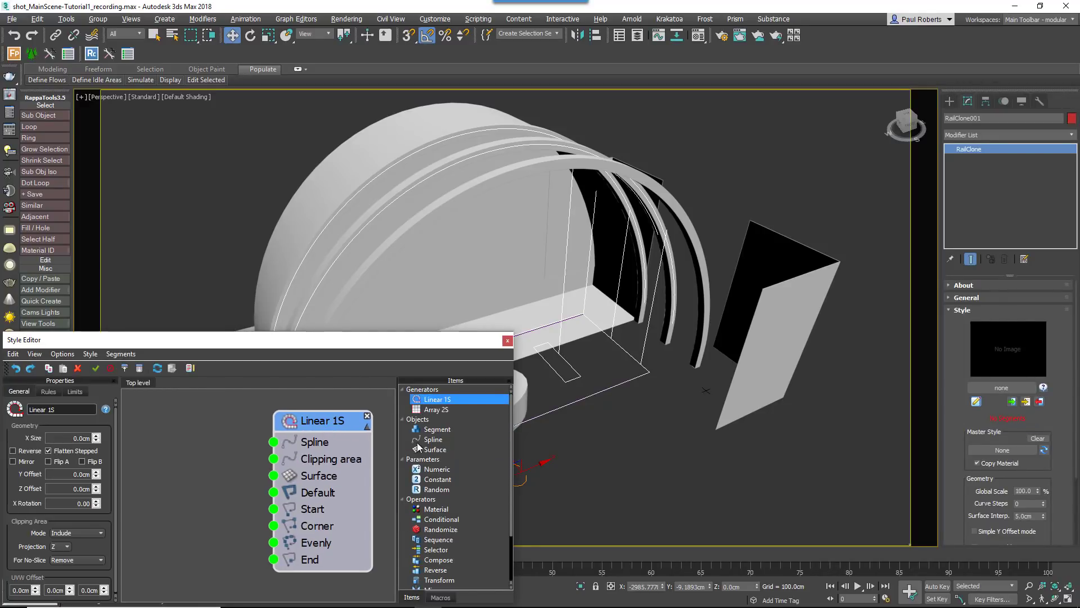
{"action": "left_click_drag", "start_coordinate": [433, 439], "coordinate": [277, 429]}
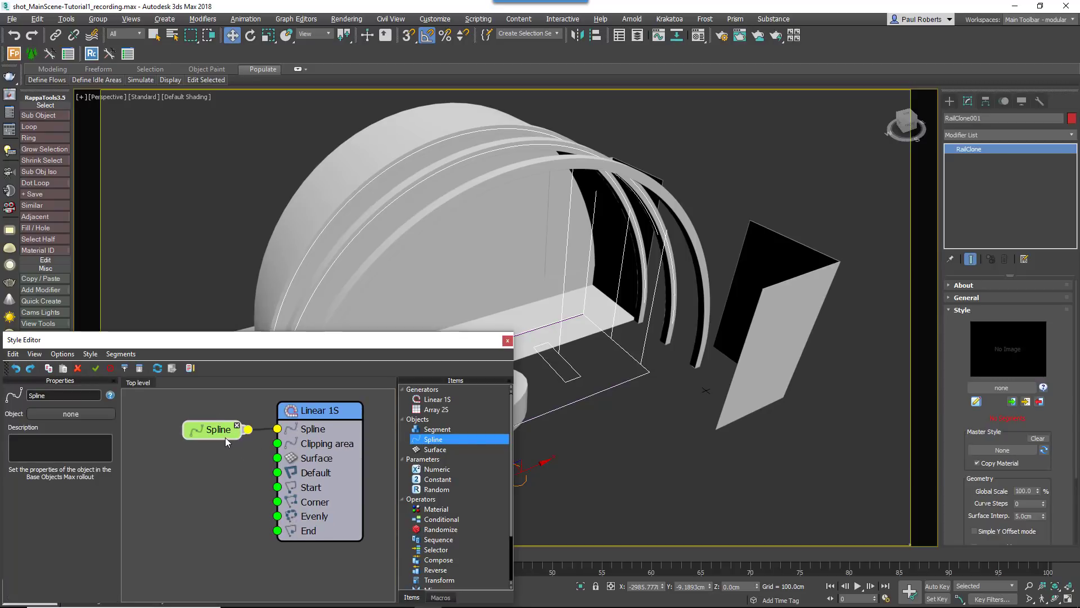
- Assign Spline Rooflight from the scene as the Spline node's object
{"action": "left_click", "coordinate": [70, 413]}
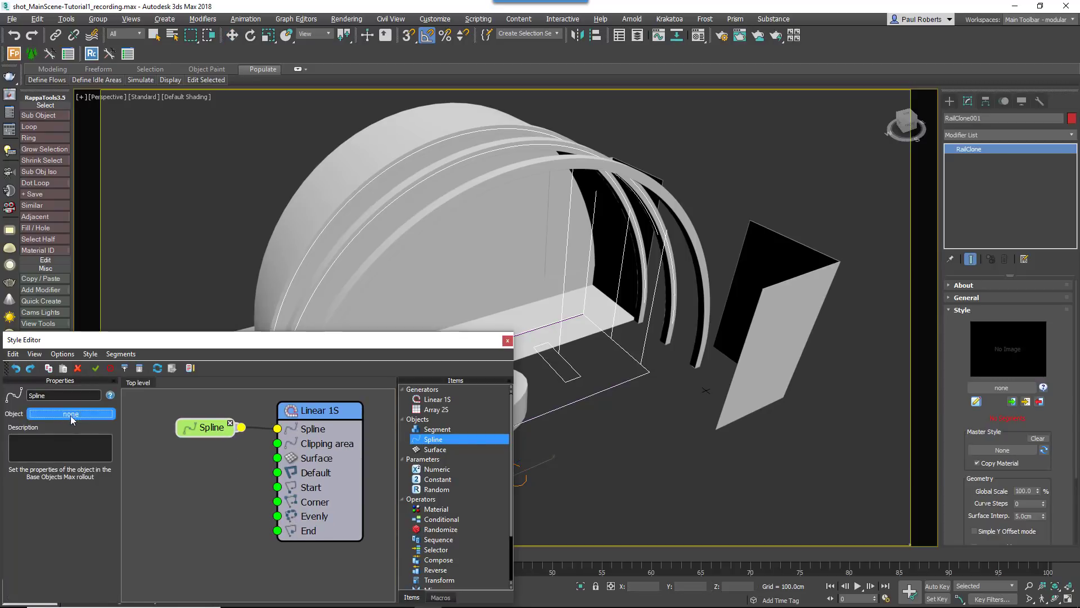
{"action": "scroll", "coordinate": [647, 433], "scroll_direction": "down", "scroll_amount": 5}
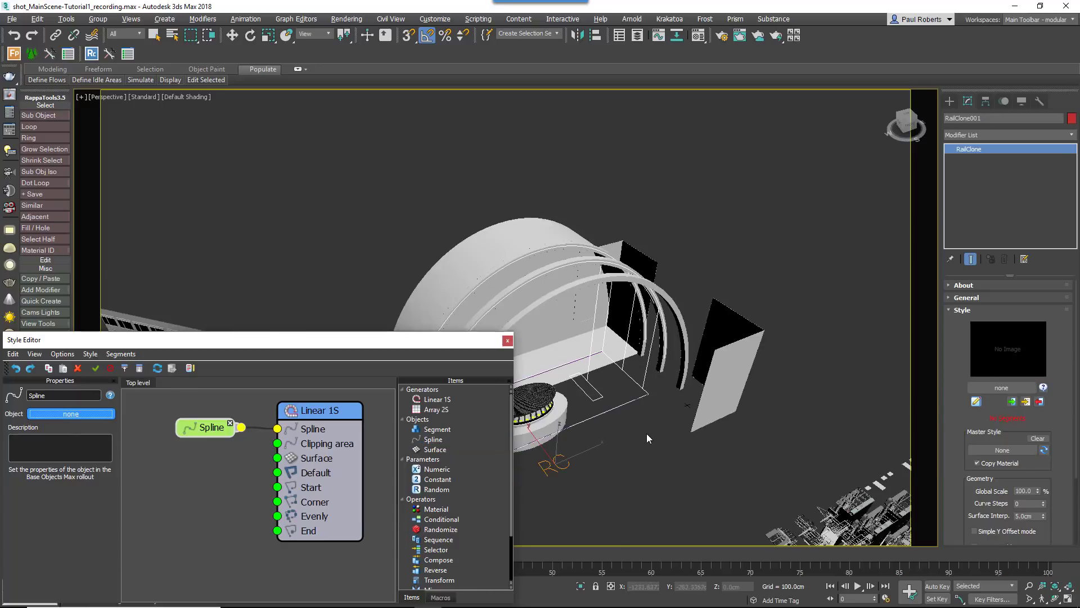
{"action": "left_click", "coordinate": [516, 260]}
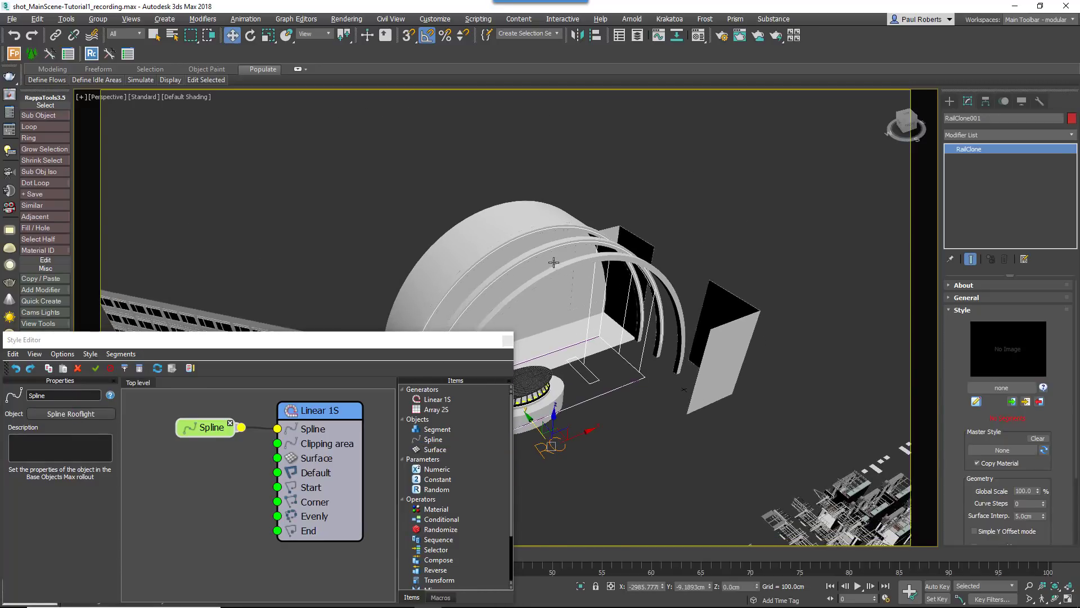
{"action": "scroll", "coordinate": [554, 267], "scroll_direction": "up", "scroll_amount": 4}
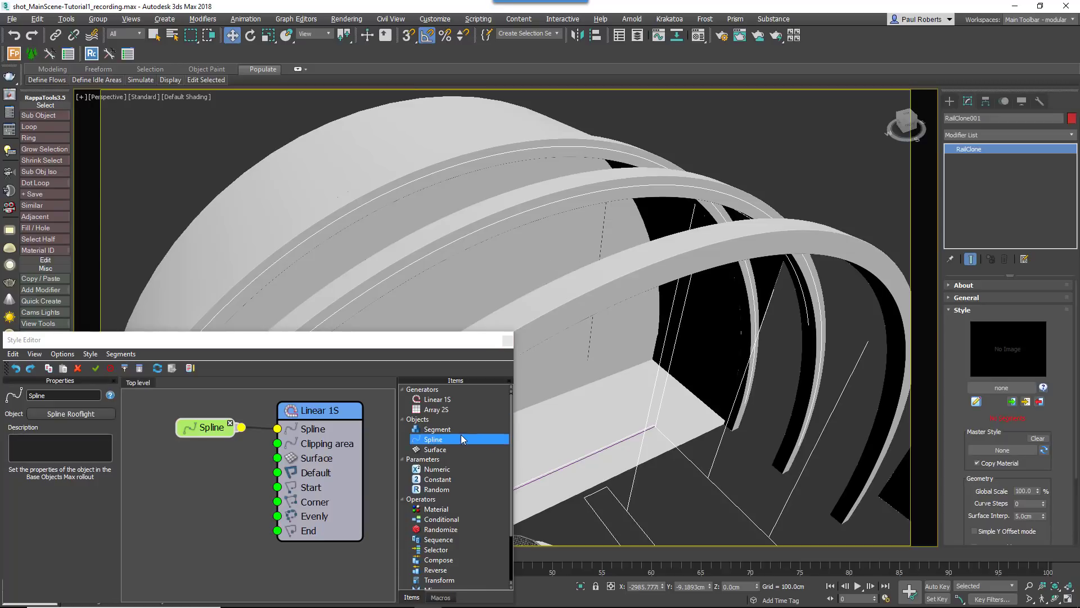
- Add a Segment node using Segment_Skylight and wire it into the generator's Default input
{"action": "left_click_drag", "start_coordinate": [460, 430], "coordinate": [246, 472]}
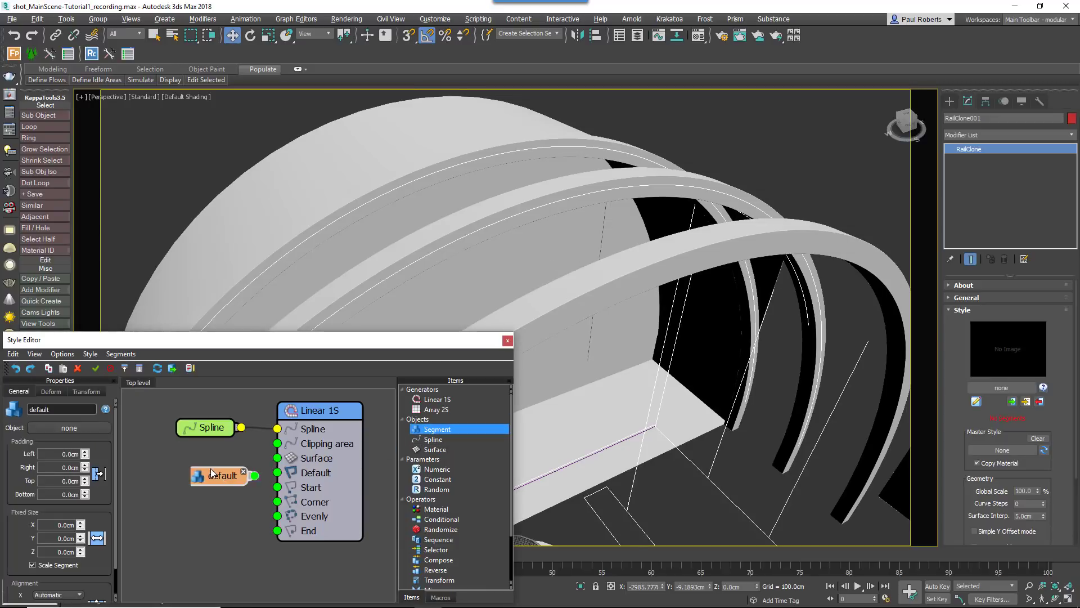
{"action": "left_click", "coordinate": [65, 430]}
{"action": "scroll", "coordinate": [709, 383], "scroll_direction": "down", "scroll_amount": 5}
{"action": "scroll", "coordinate": [802, 421], "scroll_direction": "down", "scroll_amount": 3}
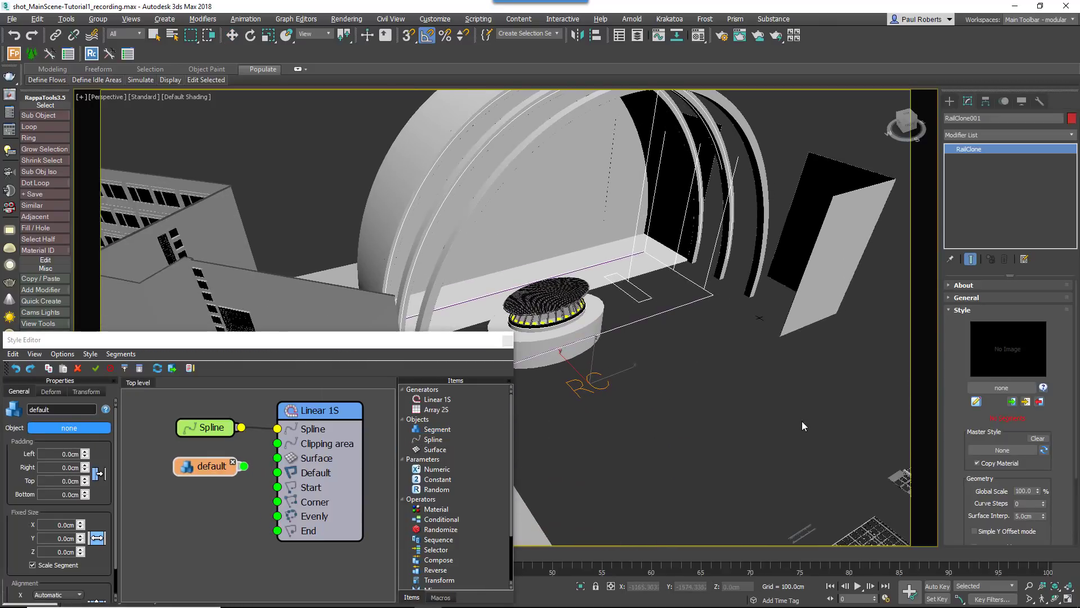
{"action": "left_click", "coordinate": [836, 505]}
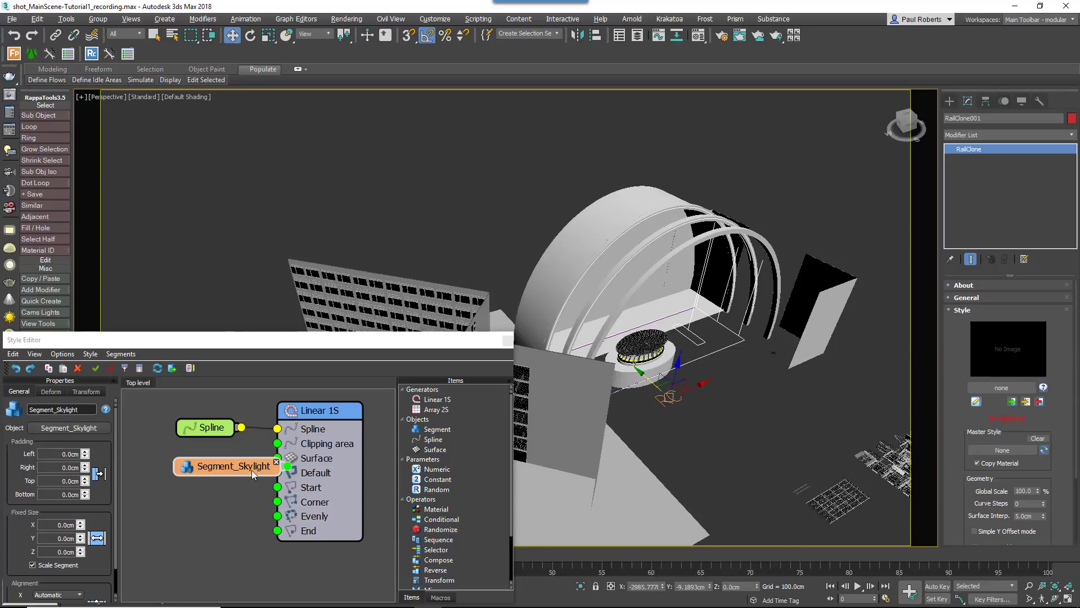
{"action": "mouse_move", "coordinate": [260, 472]}
{"action": "left_mouse_down"}
{"action": "mouse_move", "coordinate": [213, 467]}
{"action": "mouse_move", "coordinate": [278, 473]}
{"action": "left_mouse_up"}
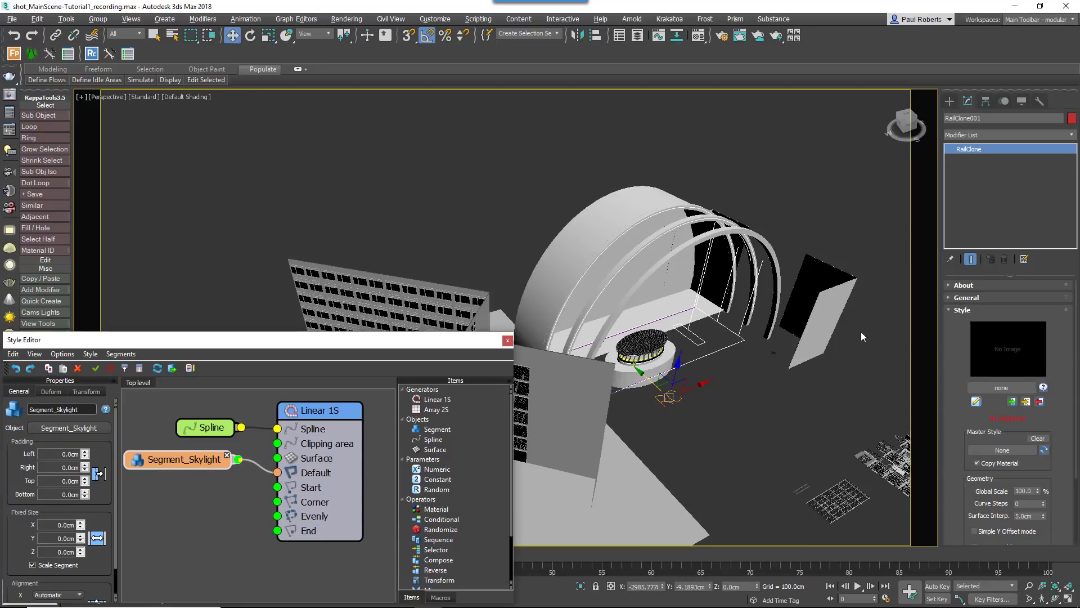
- Set the skylight segment's Y alignment to Top and its Z alignment to Pivot
{"action": "scroll", "coordinate": [663, 275], "scroll_direction": "up", "scroll_amount": 5}
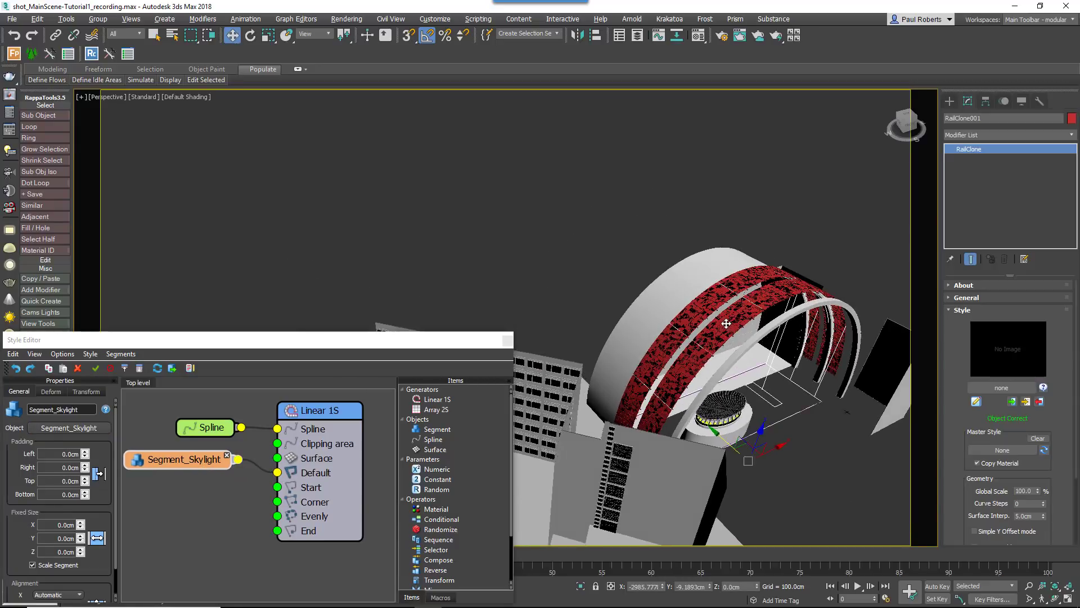
{"action": "middle_click_drag", "start_coordinate": [726, 325], "coordinate": [748, 299], "text": "alt"}
{"action": "left_click_drag", "start_coordinate": [116, 521], "coordinate": [116, 549]}
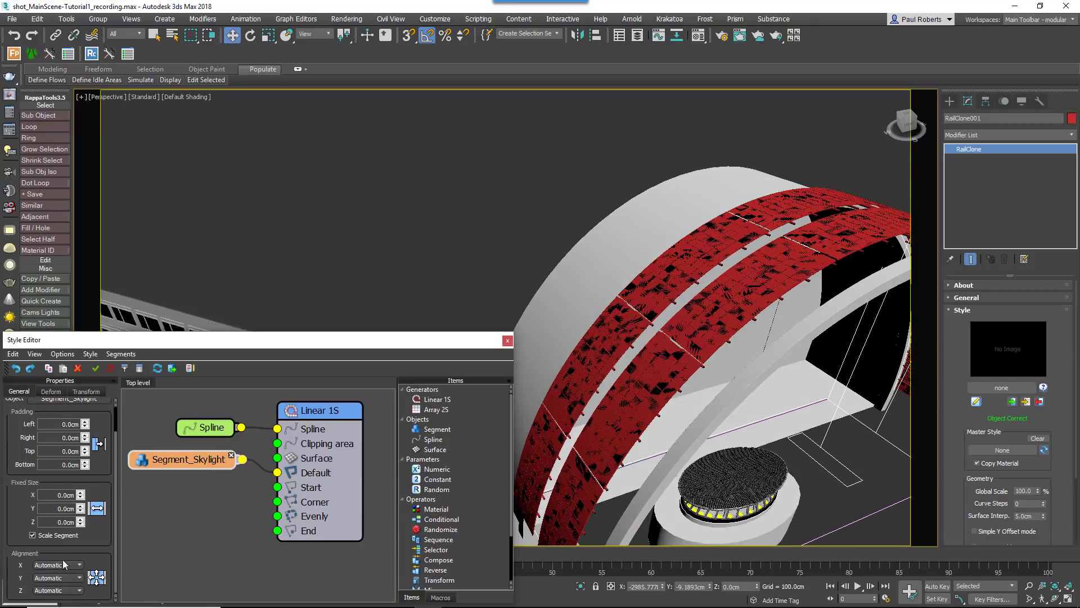
{"action": "left_click", "coordinate": [49, 566]}
{"action": "middle_click_drag", "start_coordinate": [667, 455], "coordinate": [675, 298], "text": "alt"}
{"action": "scroll", "coordinate": [674, 298], "scroll_direction": "up", "scroll_amount": 5}
{"action": "scroll", "coordinate": [653, 302], "scroll_direction": "up", "scroll_amount": 2}
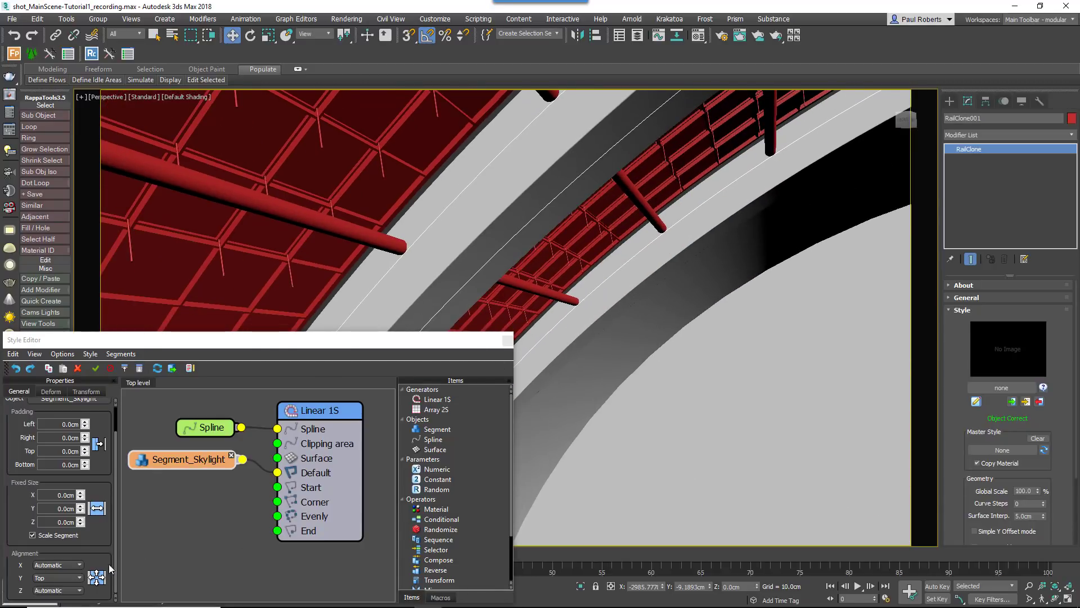
{"action": "left_click", "coordinate": [56, 590]}
{"action": "left_click", "coordinate": [55, 565]}
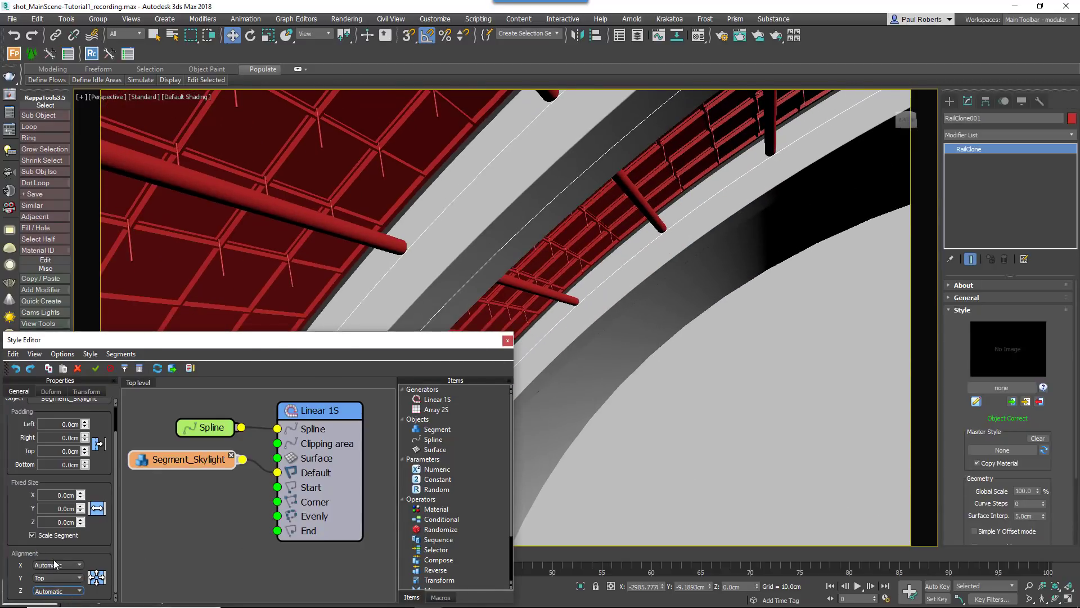
{"action": "key", "text": "Down"}
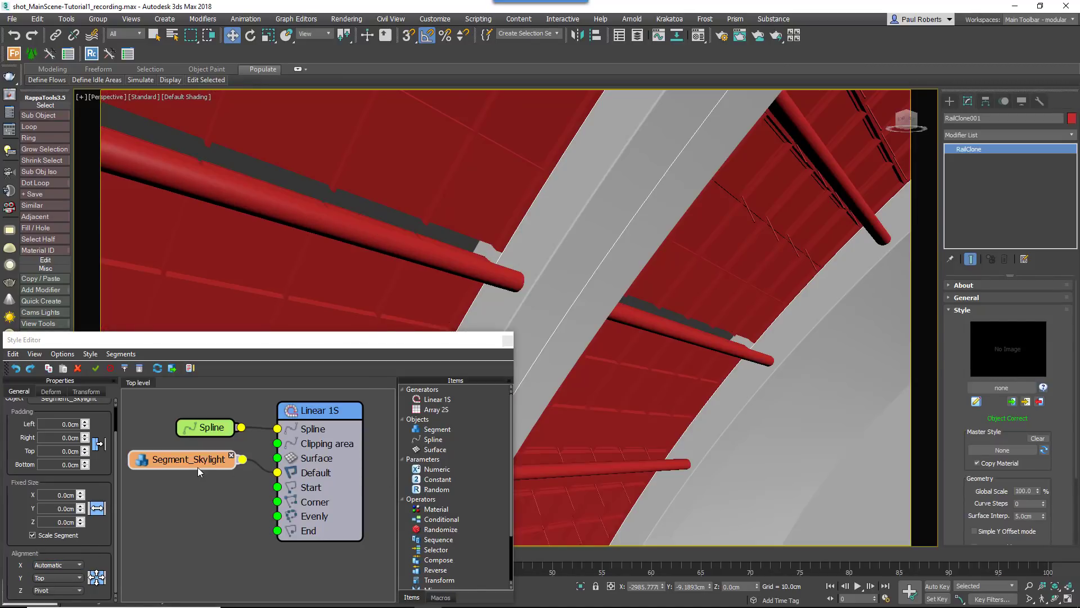
- Set the skylight segment's right padding to -25 cm and arrange its node beside the generator's Default input
{"action": "left_click_drag", "start_coordinate": [198, 470], "coordinate": [203, 488]}
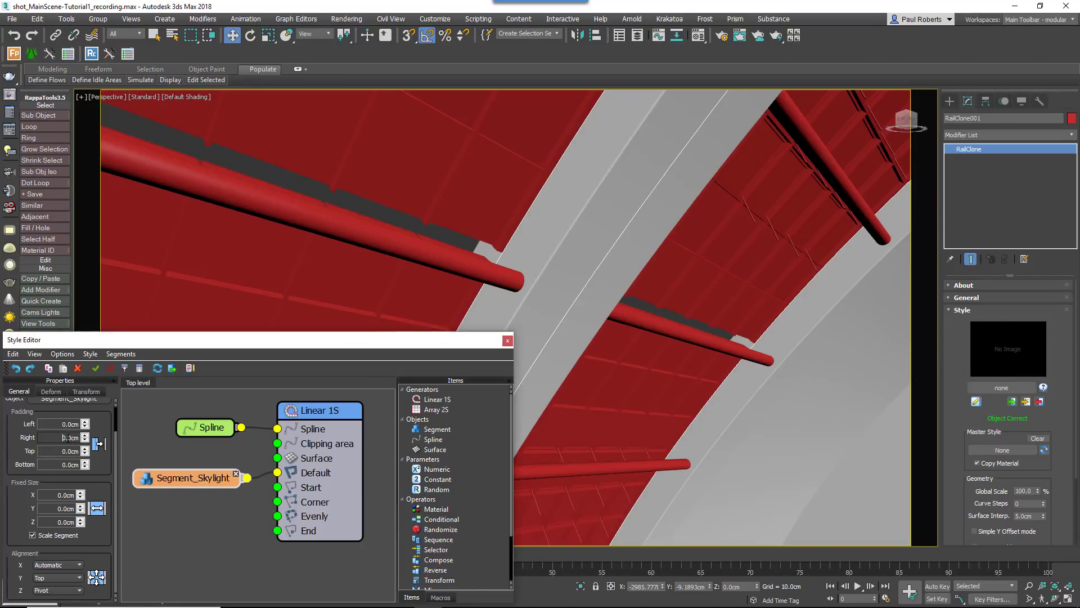
{"action": "double_click", "coordinate": [71, 437]}
{"action": "type", "text": "-25"}
{"action": "key", "text": "Return"}
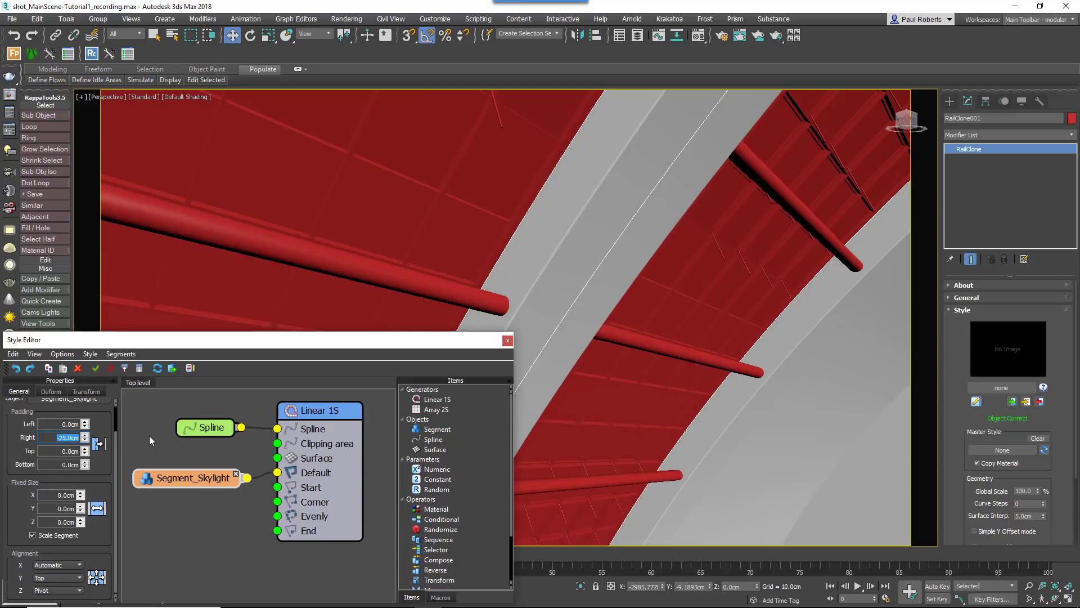
{"action": "scroll", "coordinate": [723, 347], "scroll_direction": "down", "scroll_amount": 5}
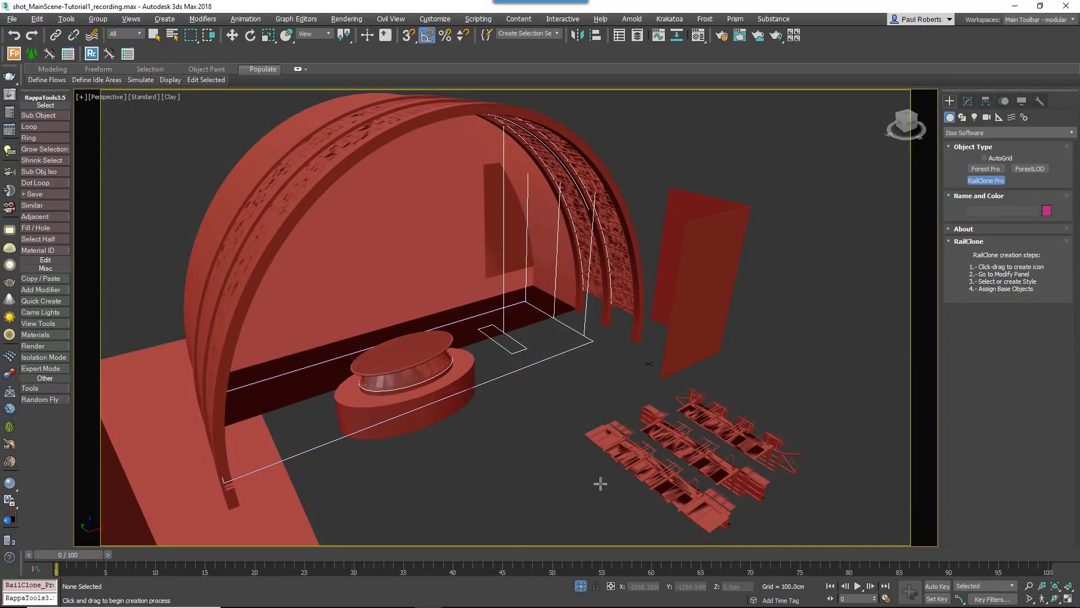
- Create a second RailClone Pro object on the ground in front of the pedestal and open its Style Editor
{"action": "middle_click_drag", "start_coordinate": [591, 443], "coordinate": [506, 432]}
{"action": "scroll", "coordinate": [570, 459], "scroll_direction": "up", "scroll_amount": 5}
{"action": "scroll", "coordinate": [452, 436], "scroll_direction": "down", "scroll_amount": 6}
{"action": "left_click_drag", "start_coordinate": [464, 426], "coordinate": [476, 438]}
{"action": "right_click", "coordinate": [472, 429]}
{"action": "scroll", "coordinate": [467, 422], "scroll_direction": "up", "scroll_amount": 3}
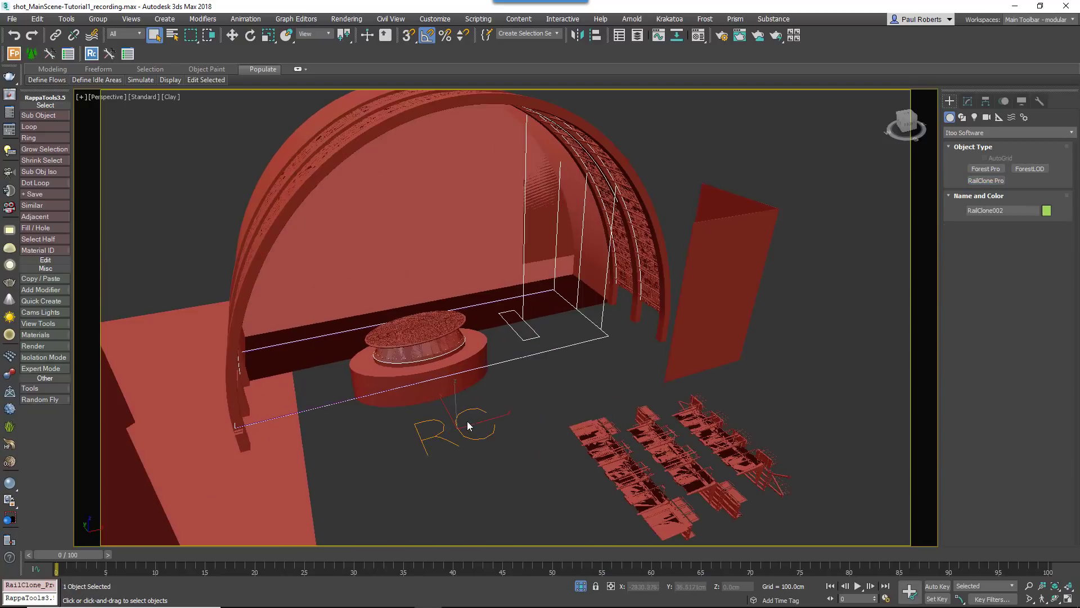
{"action": "left_click", "coordinate": [966, 103]}
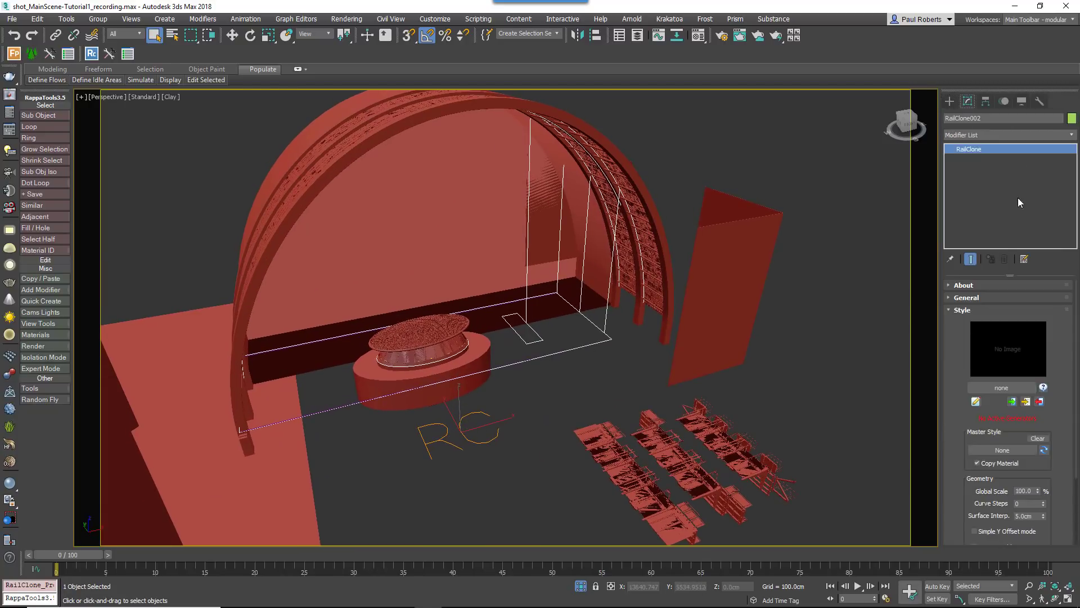
{"action": "left_click", "coordinate": [976, 401]}
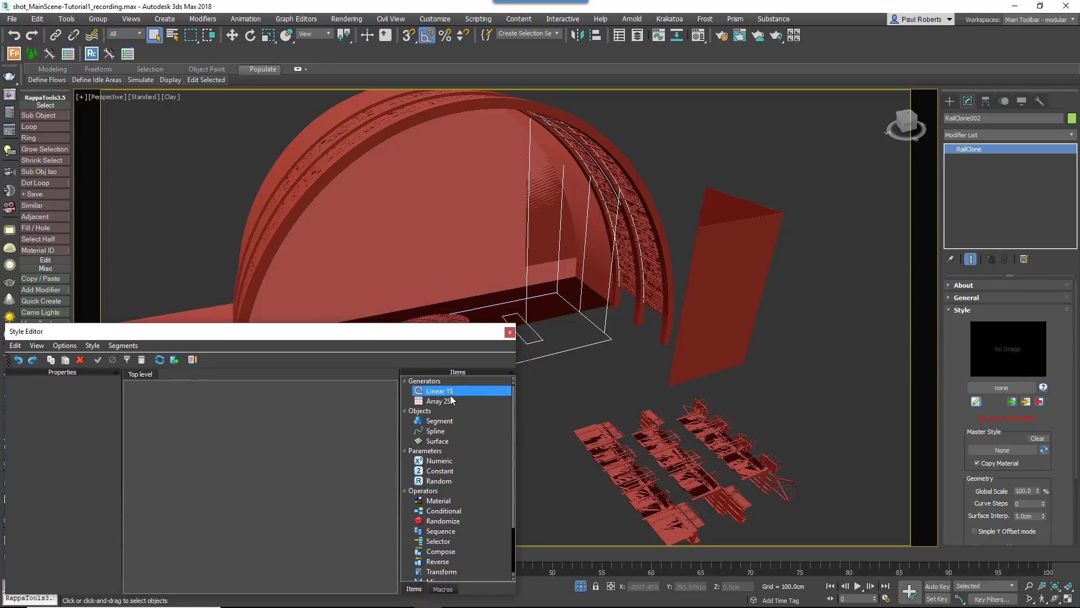
- Add a Linear 1S generator with a Spline node wired to its Spline input, assigning the vertical elevator spline
{"action": "left_click_drag", "start_coordinate": [439, 391], "coordinate": [313, 425]}
{"action": "scroll", "coordinate": [313, 421], "scroll_direction": "down", "scroll_amount": 1}
{"action": "middle_click_drag", "start_coordinate": [313, 421], "coordinate": [351, 445]}
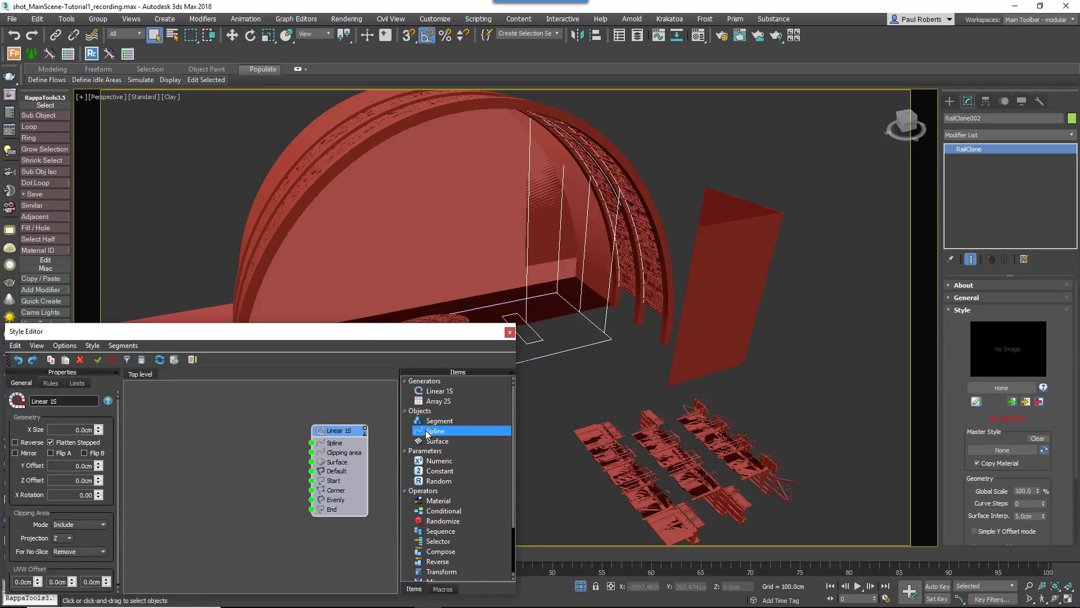
{"action": "left_click_drag", "start_coordinate": [427, 431], "coordinate": [312, 442]}
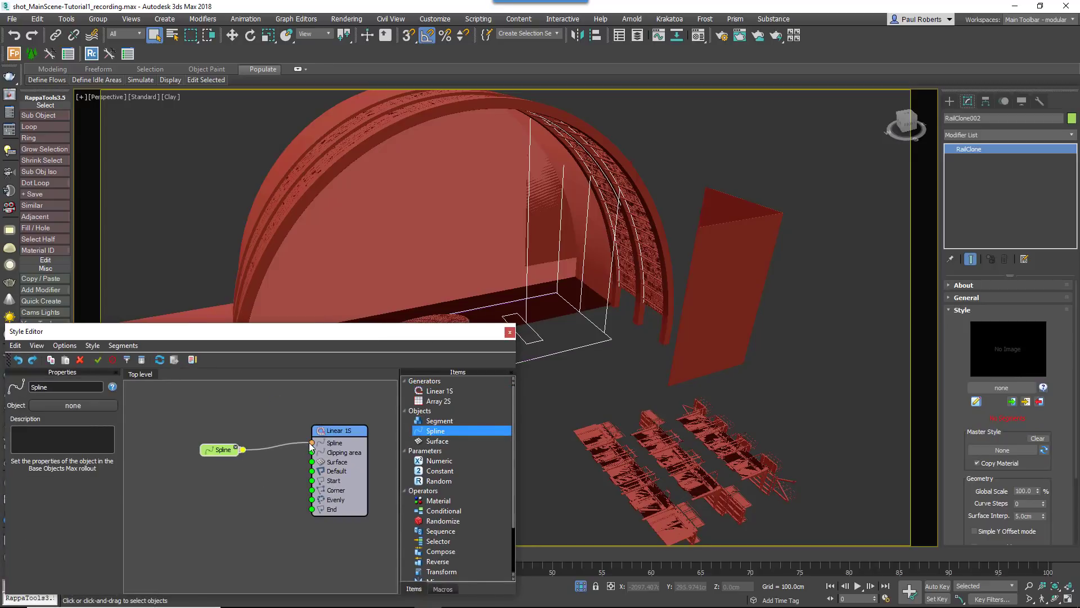
{"action": "left_click", "coordinate": [89, 400]}
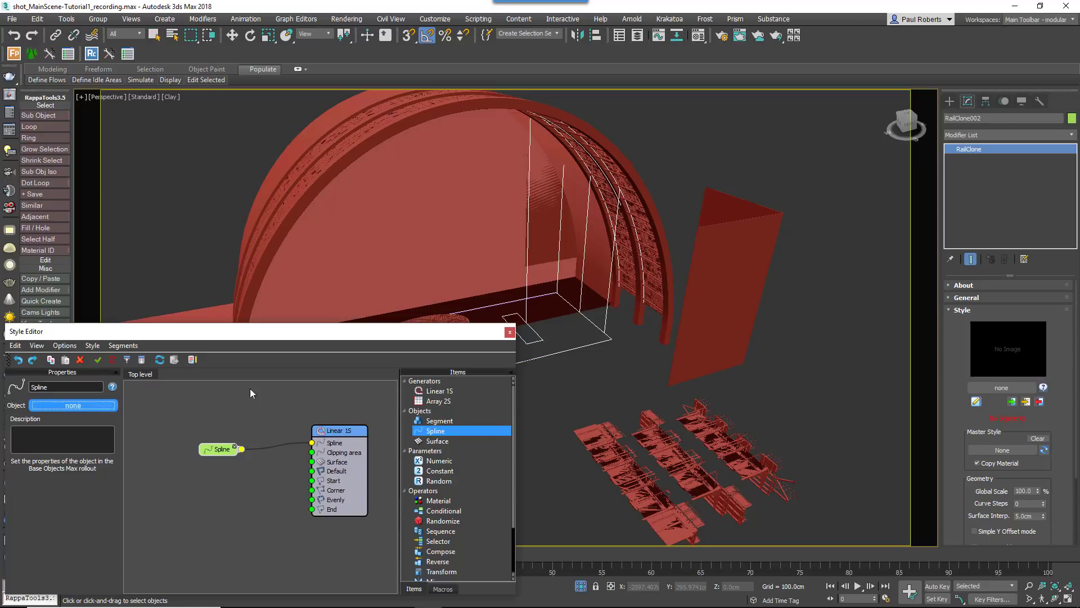
{"action": "left_click", "coordinate": [529, 288]}
- Add a Segment node below the Spline node and assign Segment_Shaft_Bottom from the scene to it
{"action": "left_click", "coordinate": [439, 421]}
{"action": "left_click_drag", "start_coordinate": [439, 421], "coordinate": [224, 482]}
{"action": "left_click", "coordinate": [92, 420]}
{"action": "left_click", "coordinate": [625, 487]}
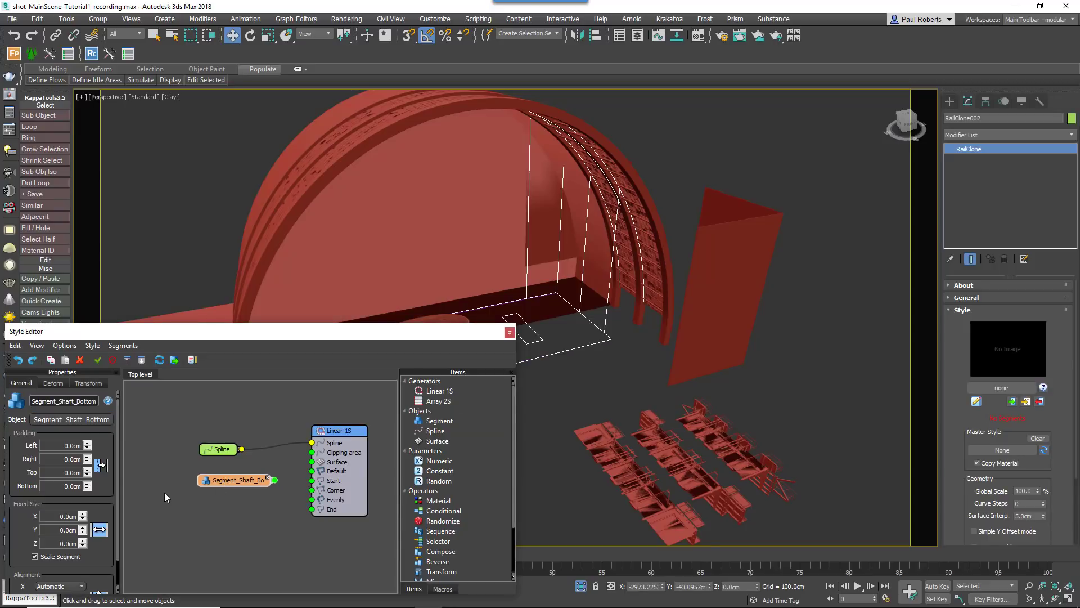
- Disable Slice for the bottom shaft segment and wire it into the generator's Start input
{"action": "left_click", "coordinate": [53, 382]}
{"action": "left_click", "coordinate": [53, 407]}
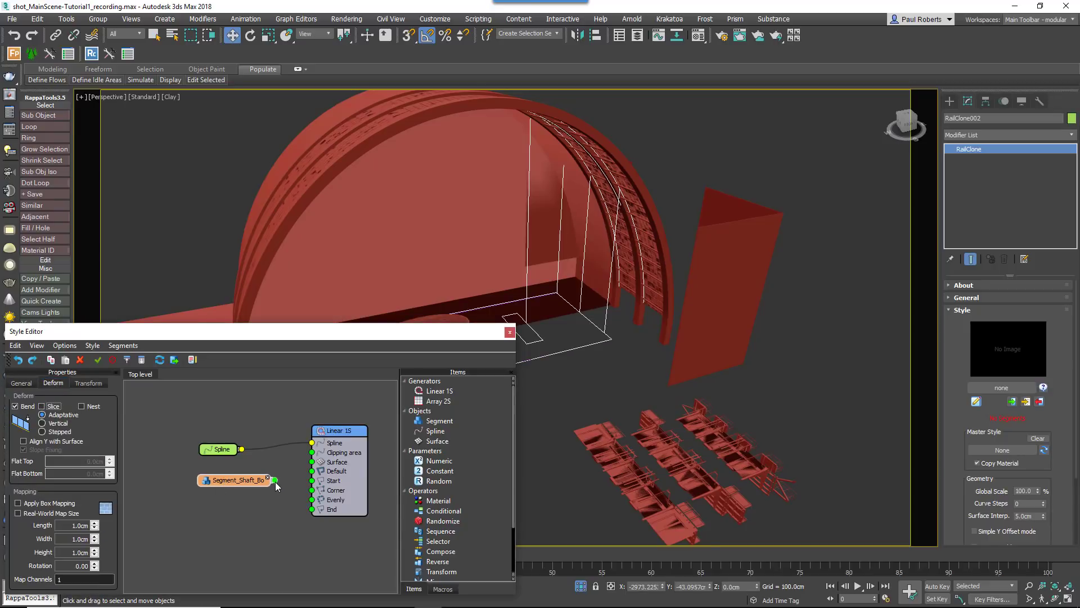
{"action": "left_click_drag", "start_coordinate": [276, 480], "coordinate": [314, 481]}
{"action": "mouse_move", "coordinate": [591, 343]}
{"action": "middle_mouse_down", "text": "alt"}
{"action": "mouse_move", "coordinate": [618, 330]}
{"action": "mouse_move", "coordinate": [601, 340]}
{"action": "middle_mouse_up", "text": "alt"}
{"action": "scroll", "coordinate": [617, 330], "scroll_direction": "up", "scroll_amount": 3}
- Set the bottom shaft segment's Y and Z alignment to Pivot
{"action": "left_click", "coordinate": [21, 383]}
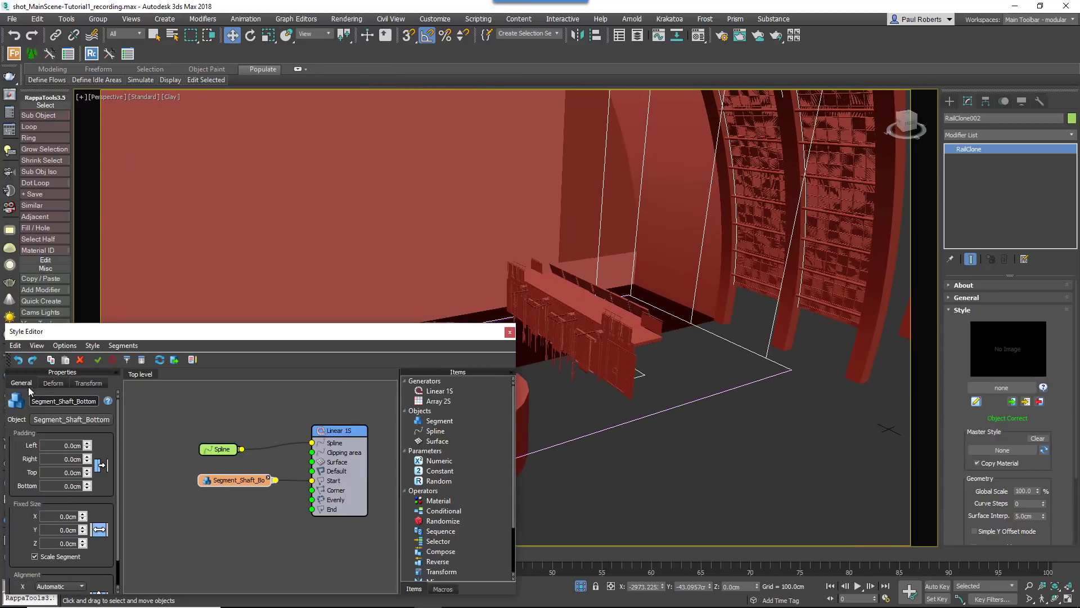
{"action": "left_click_drag", "start_coordinate": [118, 448], "coordinate": [118, 479]}
{"action": "left_click", "coordinate": [69, 570]}
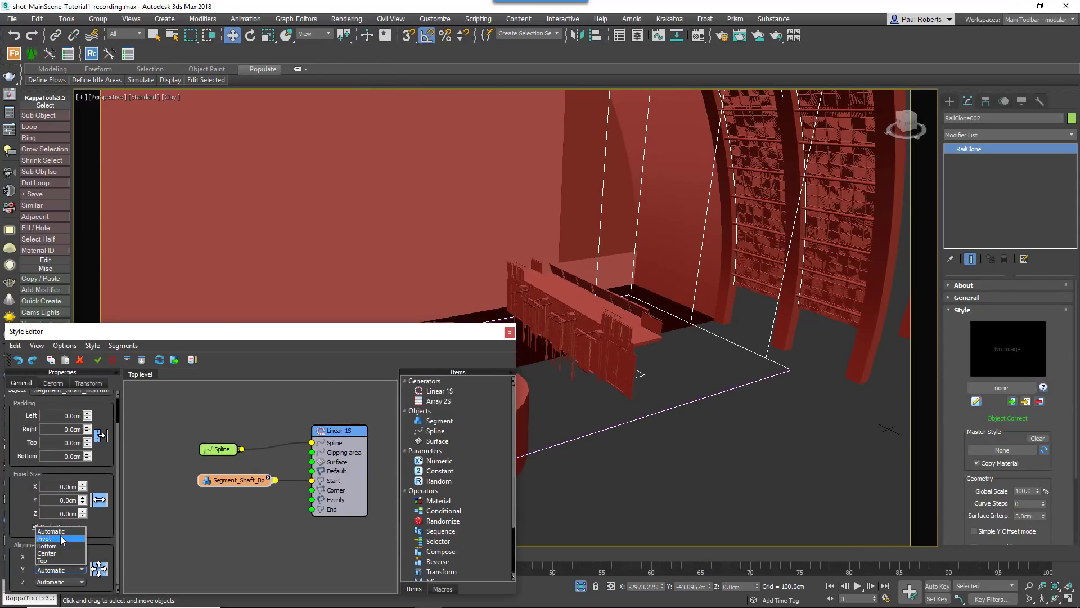
{"action": "left_click", "coordinate": [66, 567]}
{"action": "left_click", "coordinate": [65, 582]}
{"action": "left_click", "coordinate": [56, 556]}
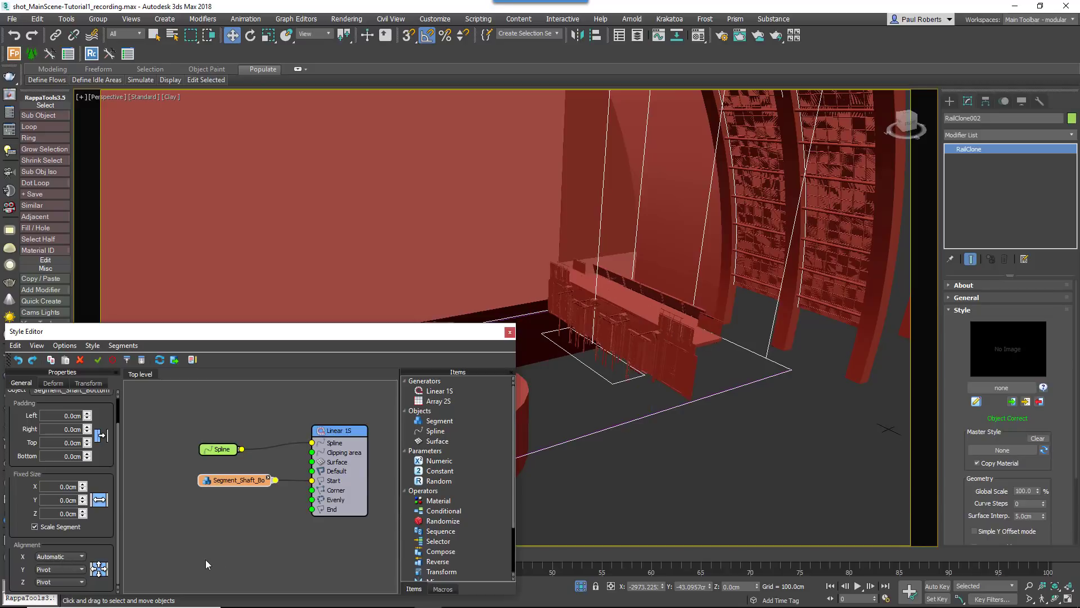
- Duplicate the bottom shaft node, assign Segment_Shaft_Top to the copy, and wire it into the End input
{"action": "left_click_drag", "start_coordinate": [227, 484], "coordinate": [190, 517]}
{"action": "left_click", "coordinate": [75, 422]}
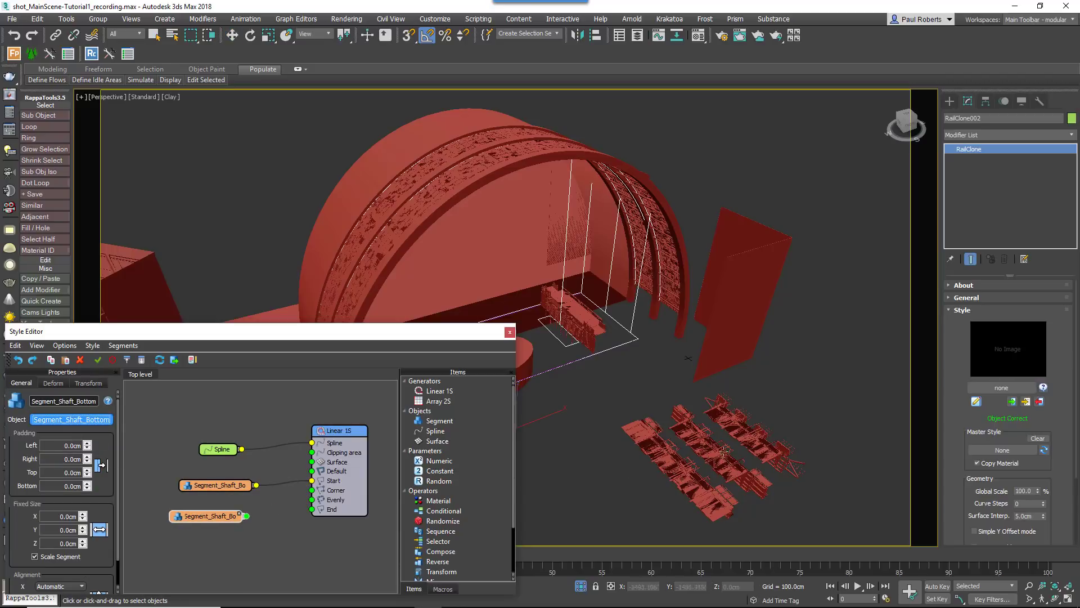
{"action": "key", "text": "w"}
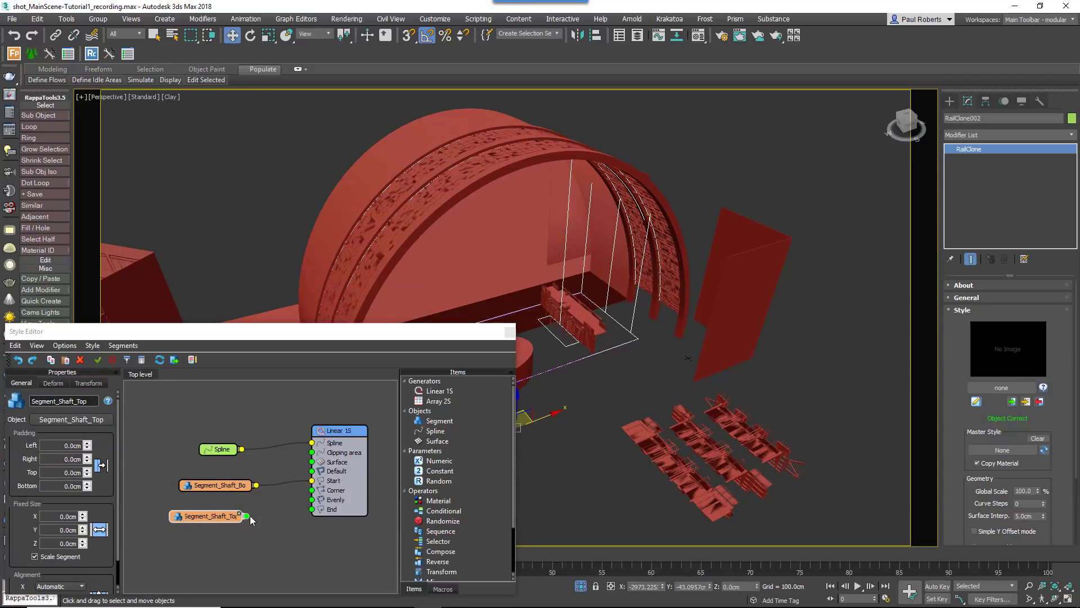
{"action": "left_click_drag", "start_coordinate": [248, 516], "coordinate": [314, 510]}
{"action": "middle_click_drag", "start_coordinate": [595, 373], "coordinate": [581, 332]}
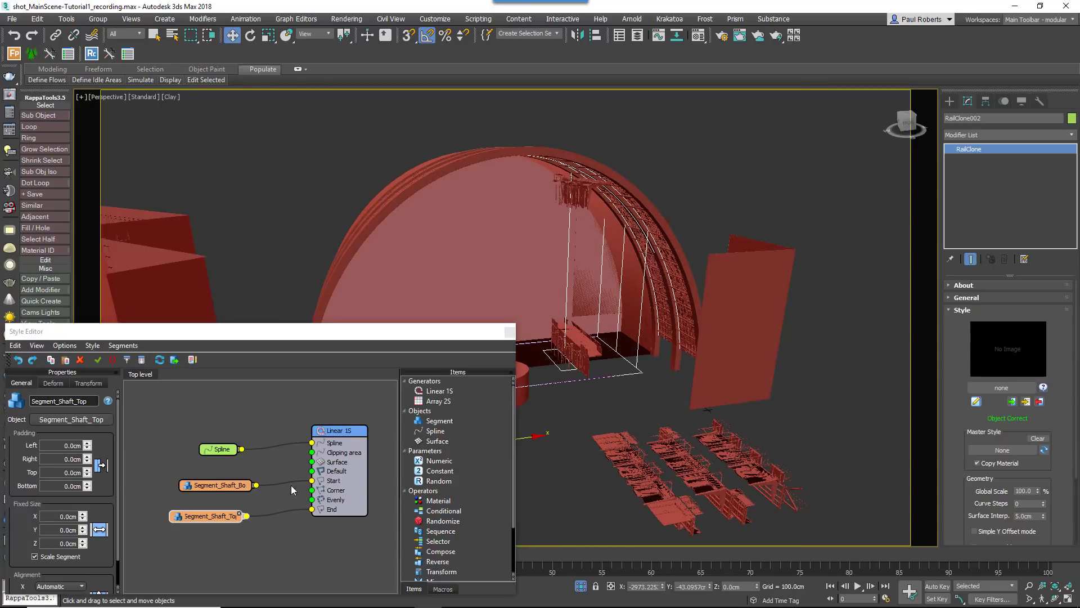
- Copy the top shaft node, assign Segment_Shaft_Center to the copy, and wire it into the Default input
{"action": "left_click_drag", "start_coordinate": [217, 514], "coordinate": [220, 511]}
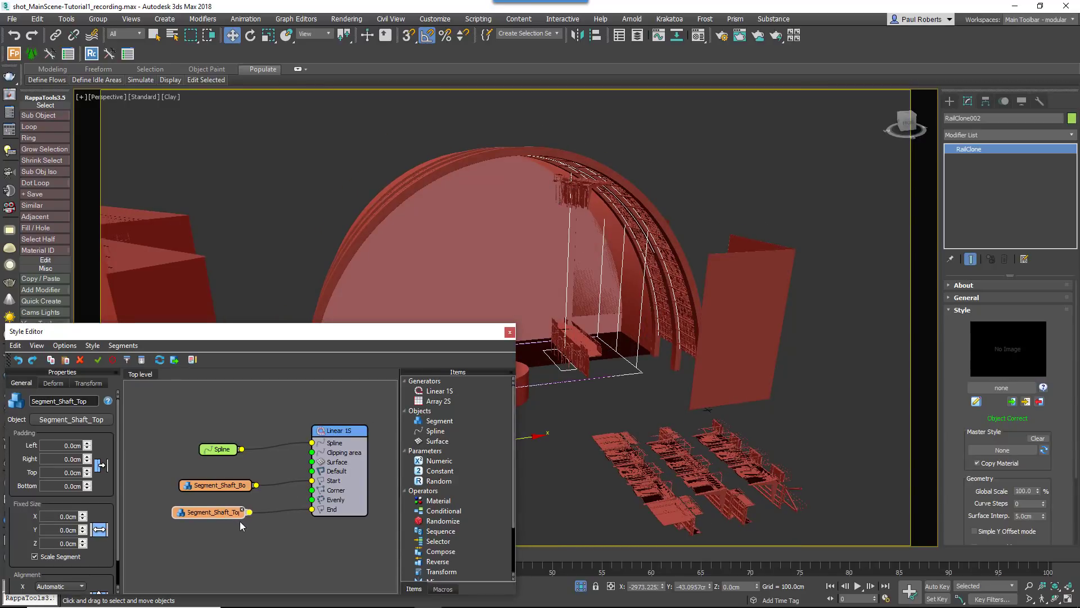
{"action": "key", "text": "ctrl+c"}
{"action": "key", "text": "ctrl+v"}
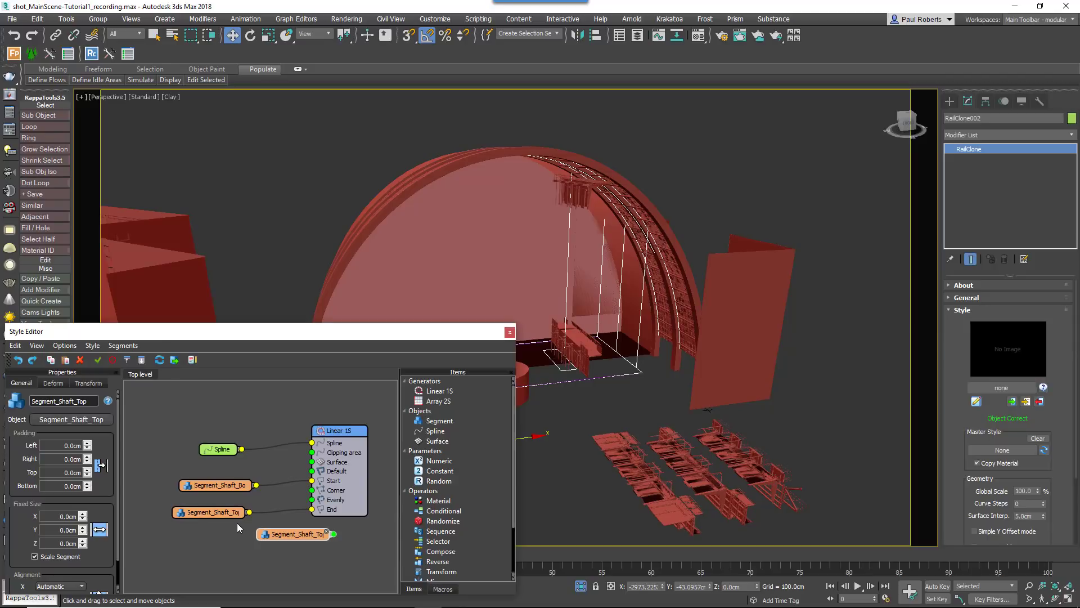
{"action": "left_click_drag", "start_coordinate": [287, 535], "coordinate": [199, 467]}
{"action": "left_click", "coordinate": [102, 419]}
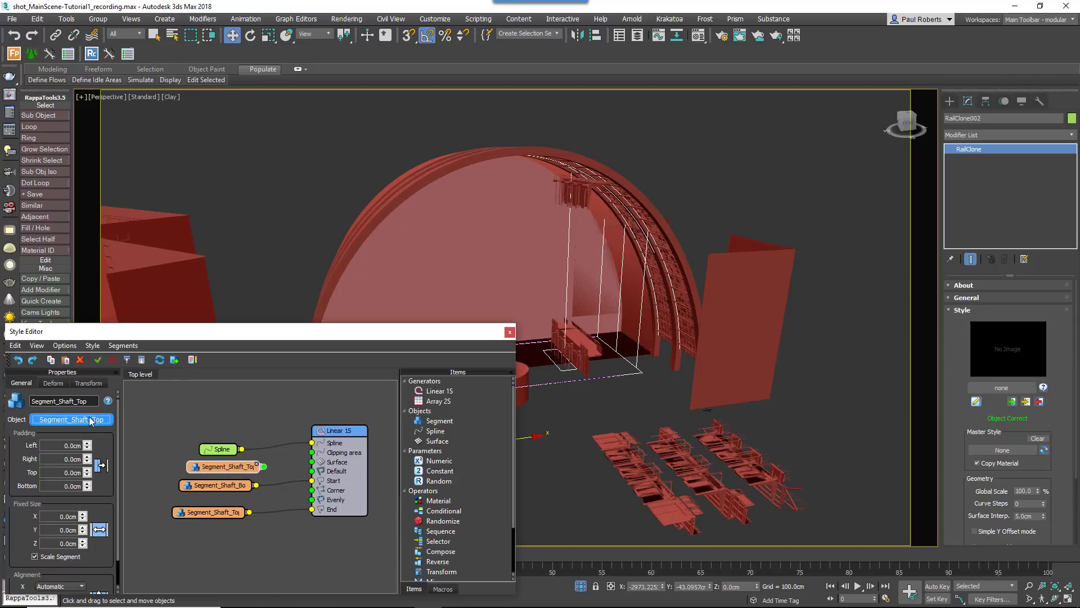
{"action": "left_click", "coordinate": [474, 496]}
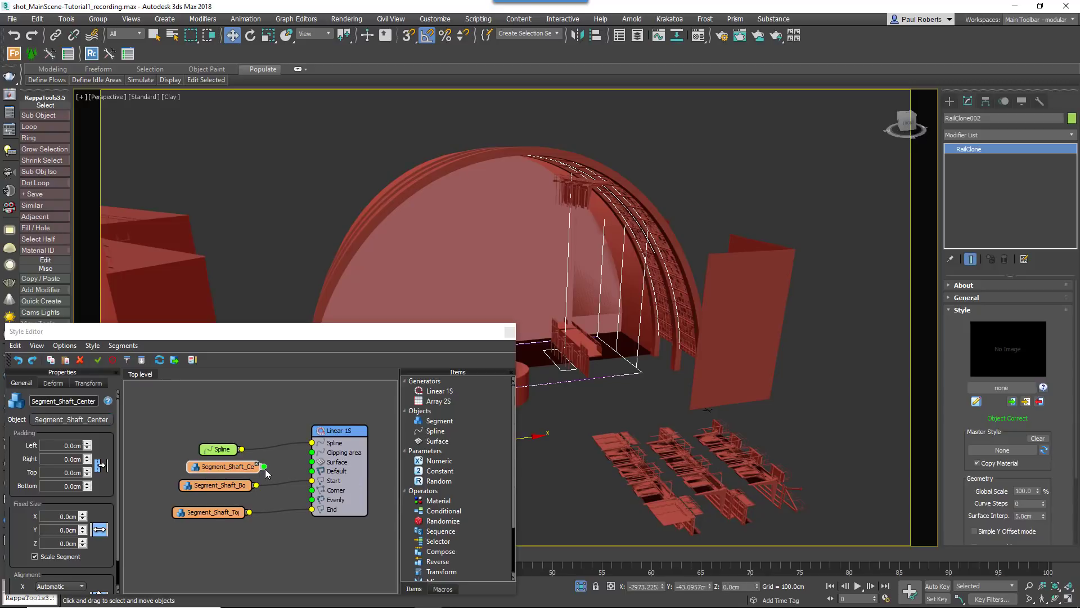
{"action": "left_click_drag", "start_coordinate": [263, 466], "coordinate": [313, 471]}
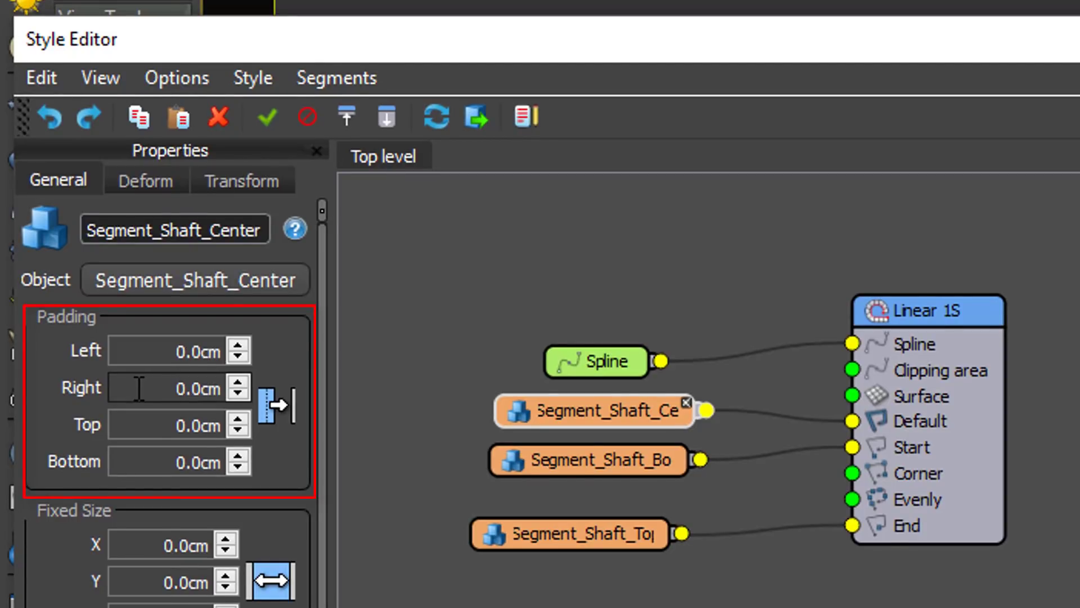
- Set the center shaft segment's right padding to -135 cm and exit isolation mode
{"action": "left_click_drag", "start_coordinate": [139, 389], "coordinate": [401, 388]}
{"action": "type", "text": "-135"}
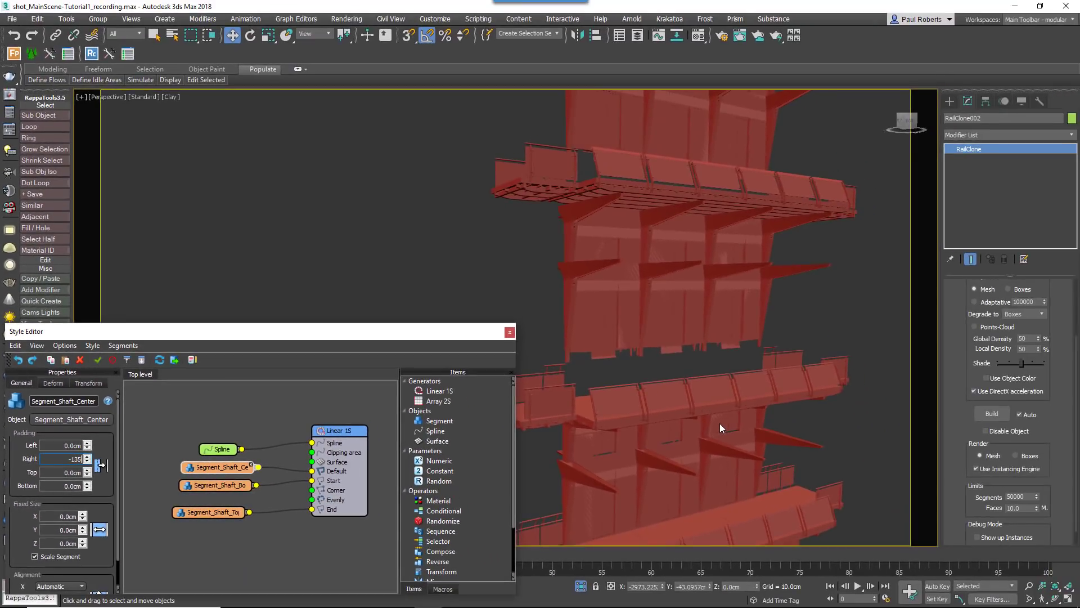
{"action": "key", "text": "Return"}
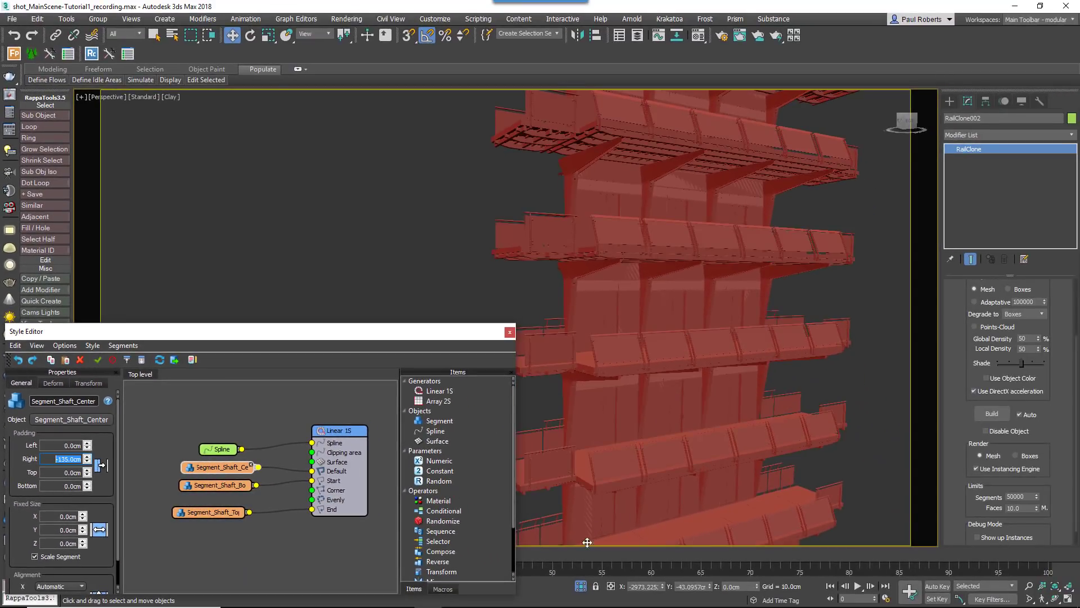
{"action": "left_click", "coordinate": [581, 588]}
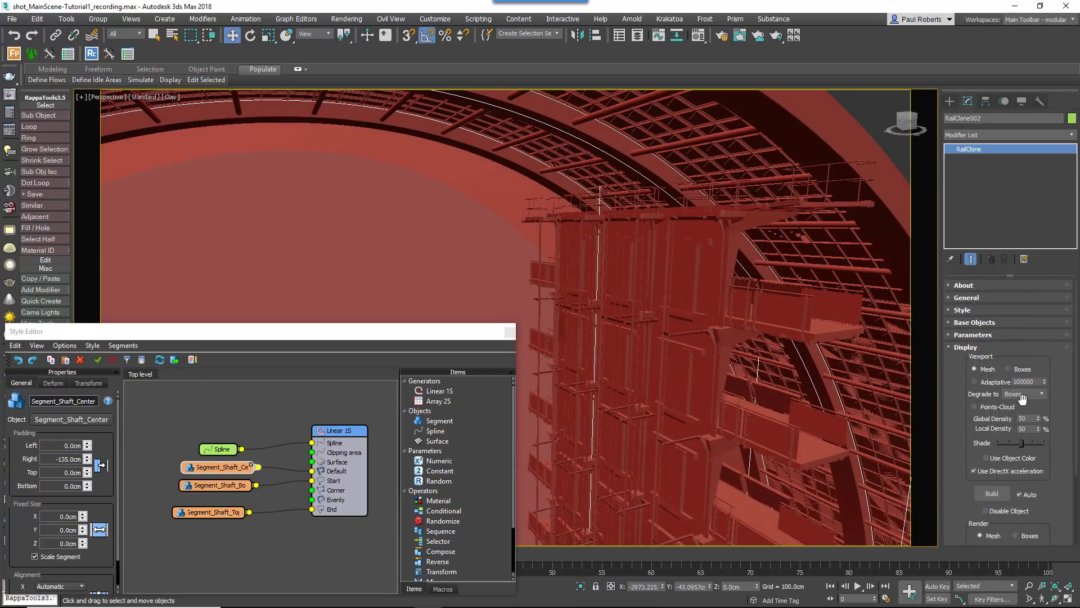
- Display the shaft as a points cloud and move the Elevator Spline's top vertex slightly down
{"action": "left_click", "coordinate": [974, 406]}
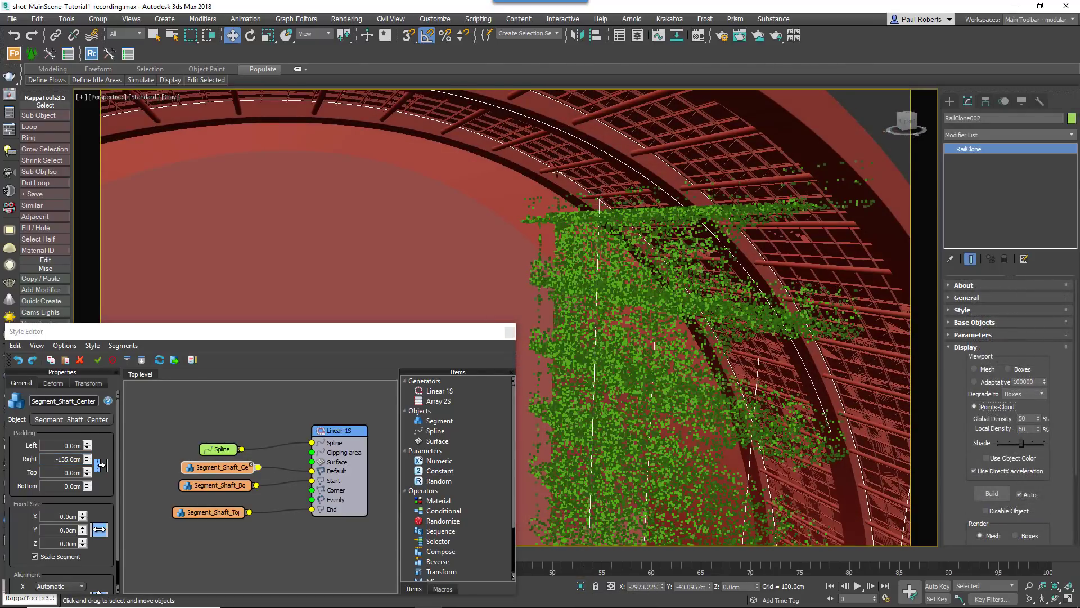
{"action": "left_click", "coordinate": [599, 191]}
{"action": "key", "text": "1"}
{"action": "left_click", "coordinate": [600, 186]}
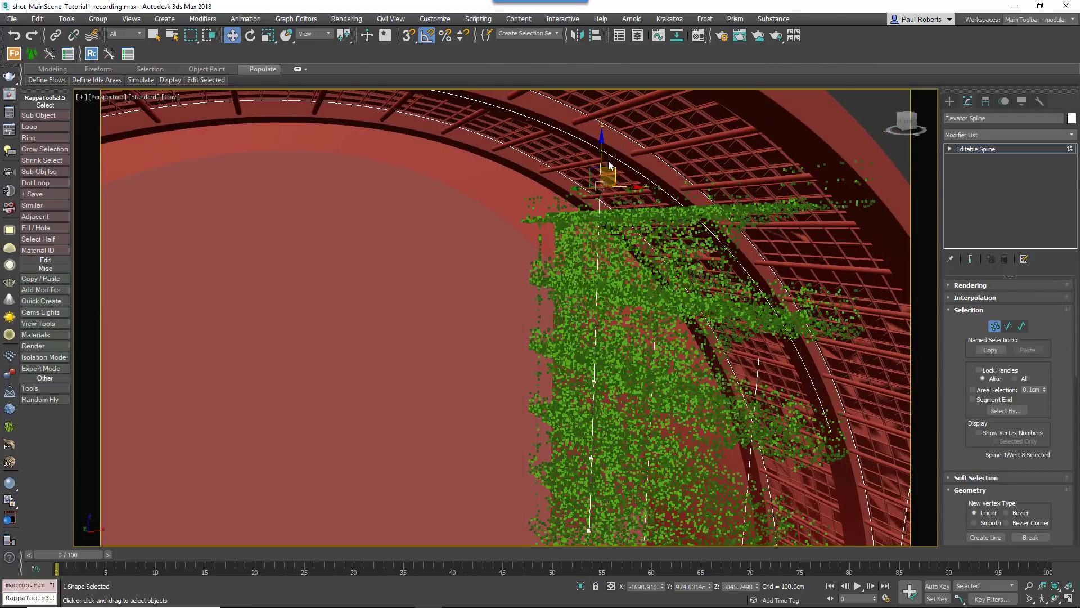
{"action": "left_click_drag", "start_coordinate": [608, 139], "coordinate": [606, 152]}
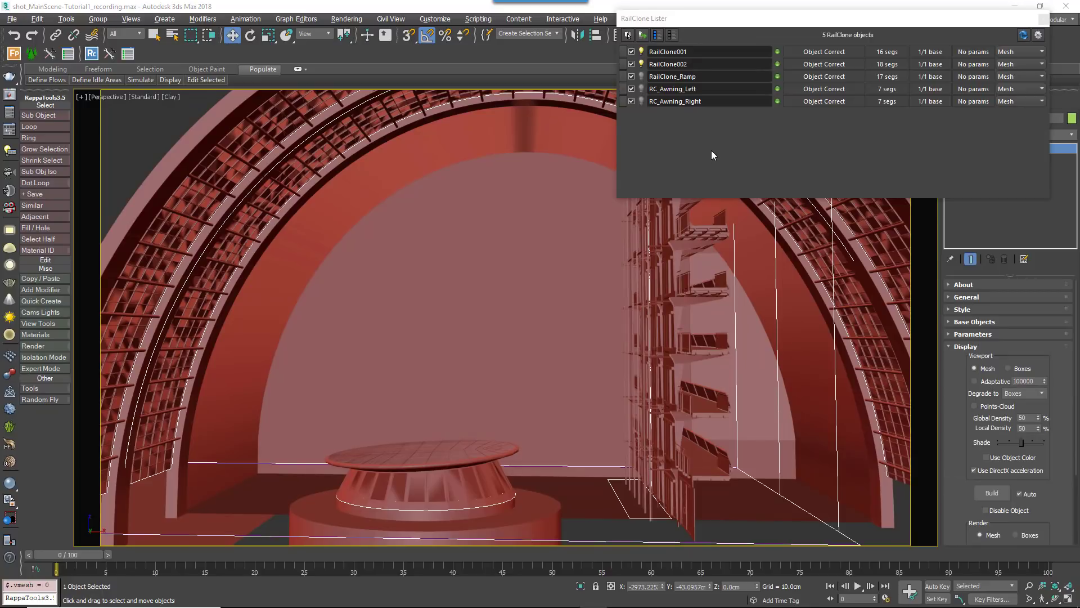
- Turn on RC_Awning_Right, RC_Awning_Left and RailClone_Ramp in the RailClone Lister
{"action": "left_click", "coordinate": [641, 102]}
{"action": "left_click", "coordinate": [642, 89]}
{"action": "left_click", "coordinate": [641, 77]}
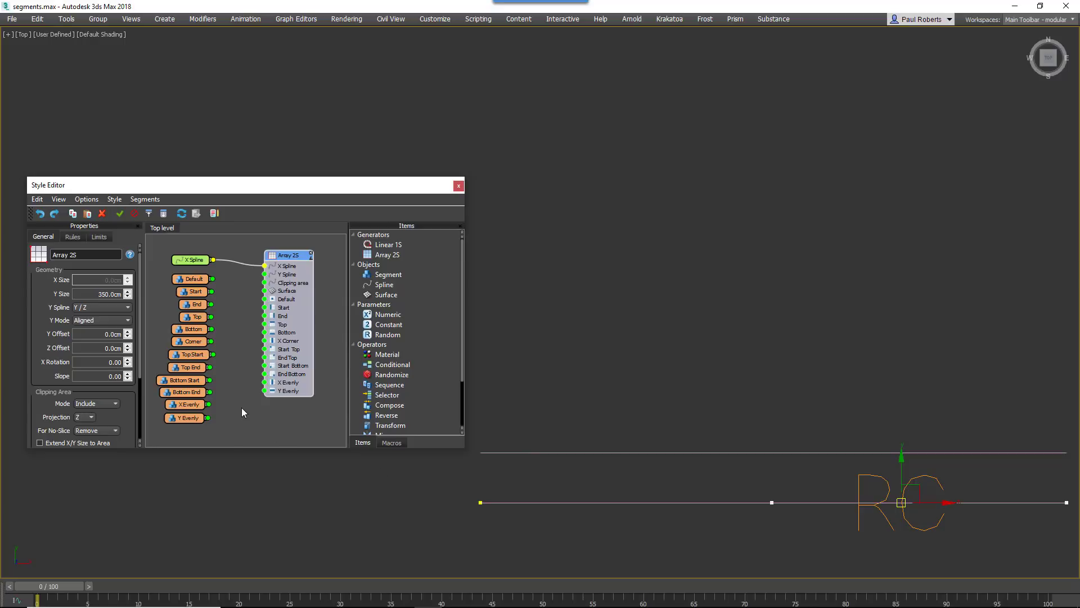
- Wire the Start, End, Corner, Top, Bottom, four corner-piece, X Evenly, Y Evenly and Default segments into their matching Array 2S inputs
{"action": "left_click_drag", "start_coordinate": [211, 291], "coordinate": [265, 316]}
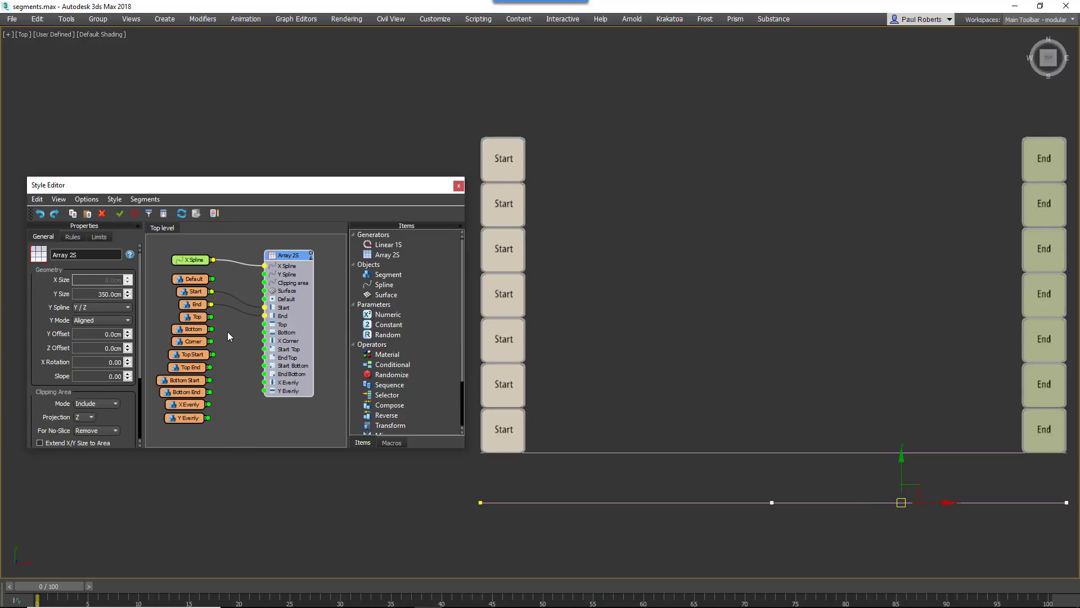
{"action": "left_click_drag", "start_coordinate": [211, 341], "coordinate": [265, 341]}
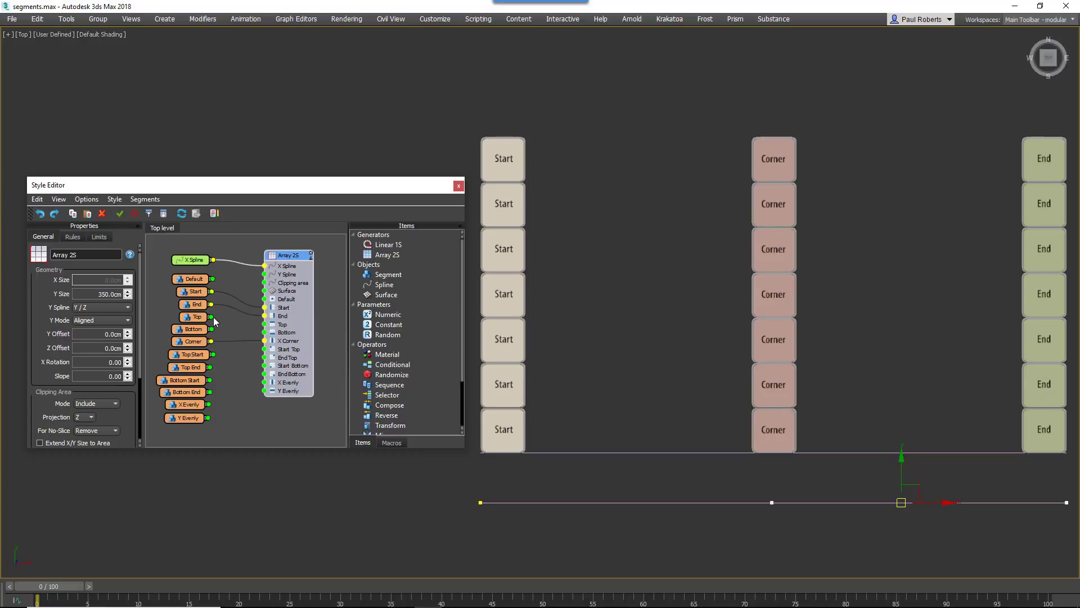
{"action": "left_click_drag", "start_coordinate": [213, 317], "coordinate": [264, 366]}
{"action": "left_click_drag", "start_coordinate": [209, 391], "coordinate": [265, 374]}
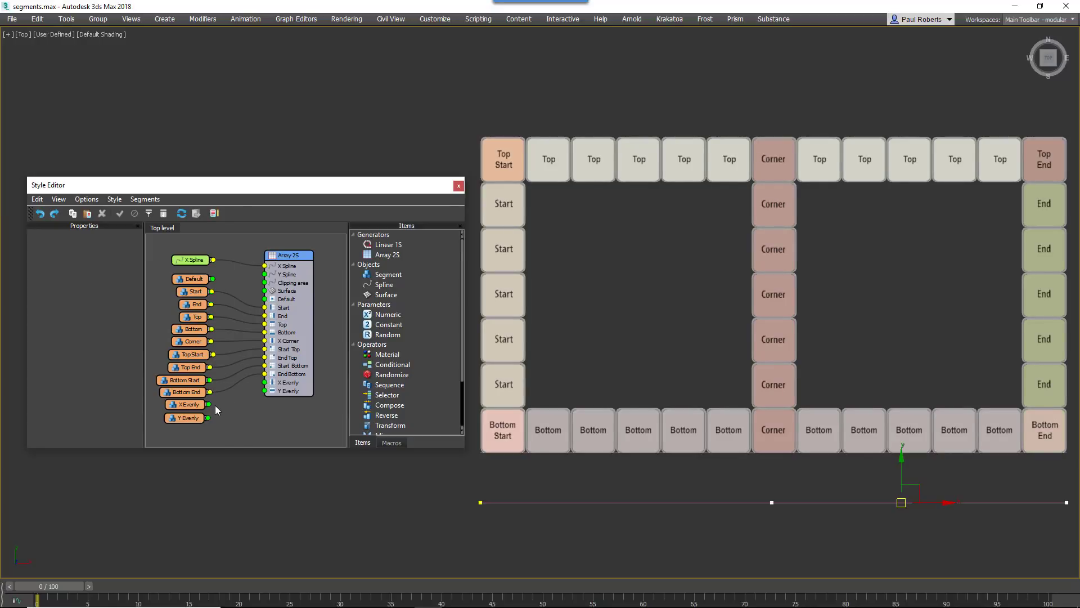
{"action": "left_click_drag", "start_coordinate": [209, 404], "coordinate": [265, 390]}
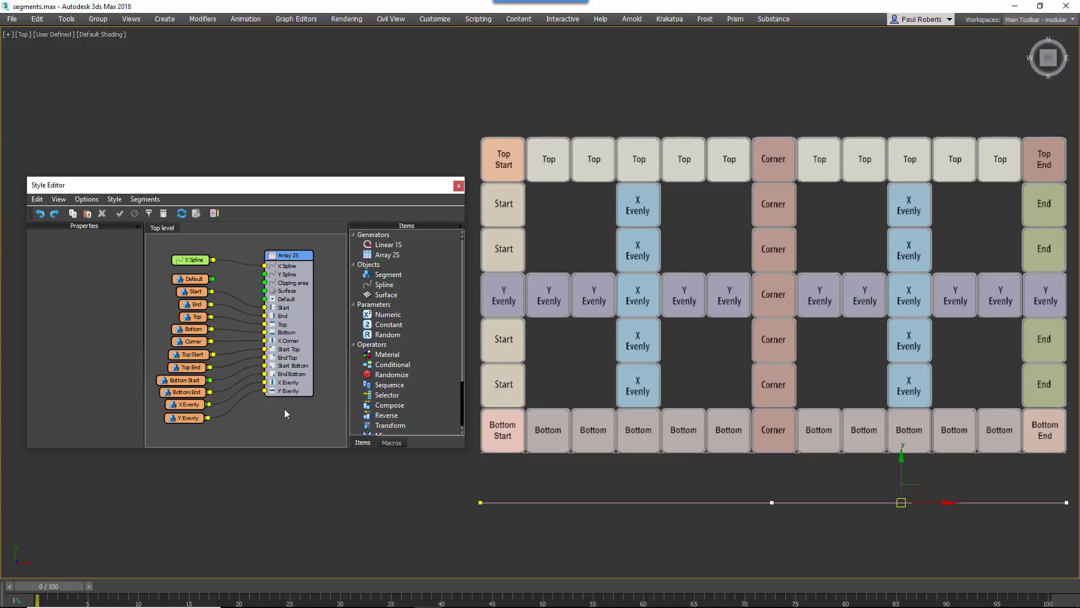
{"action": "left_click_drag", "start_coordinate": [212, 278], "coordinate": [267, 302]}
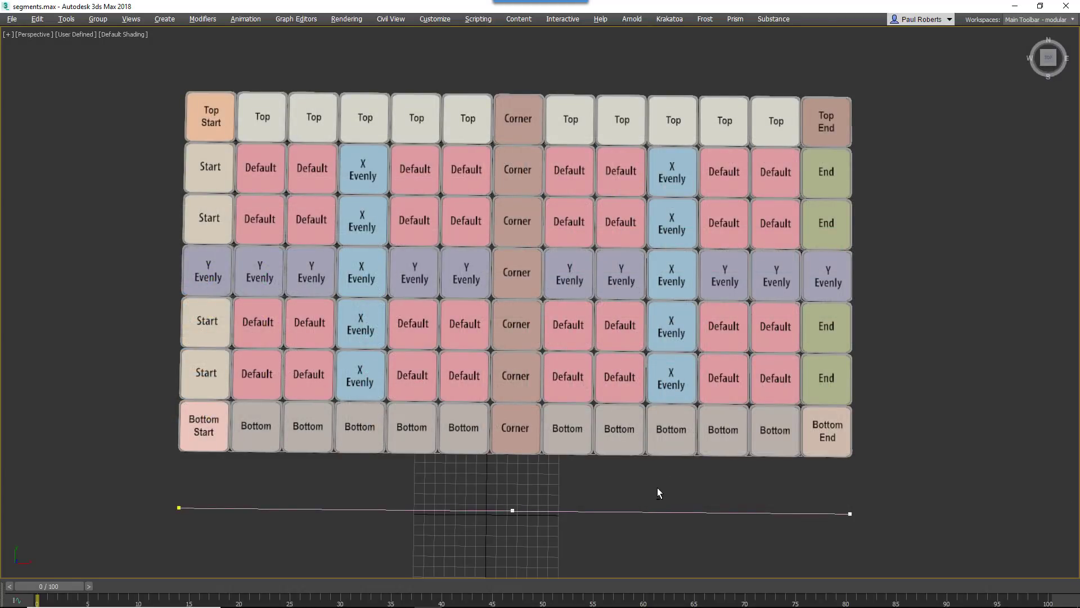
{"action": "middle_click_drag", "start_coordinate": [657, 487], "coordinate": [685, 416], "text": "alt"}
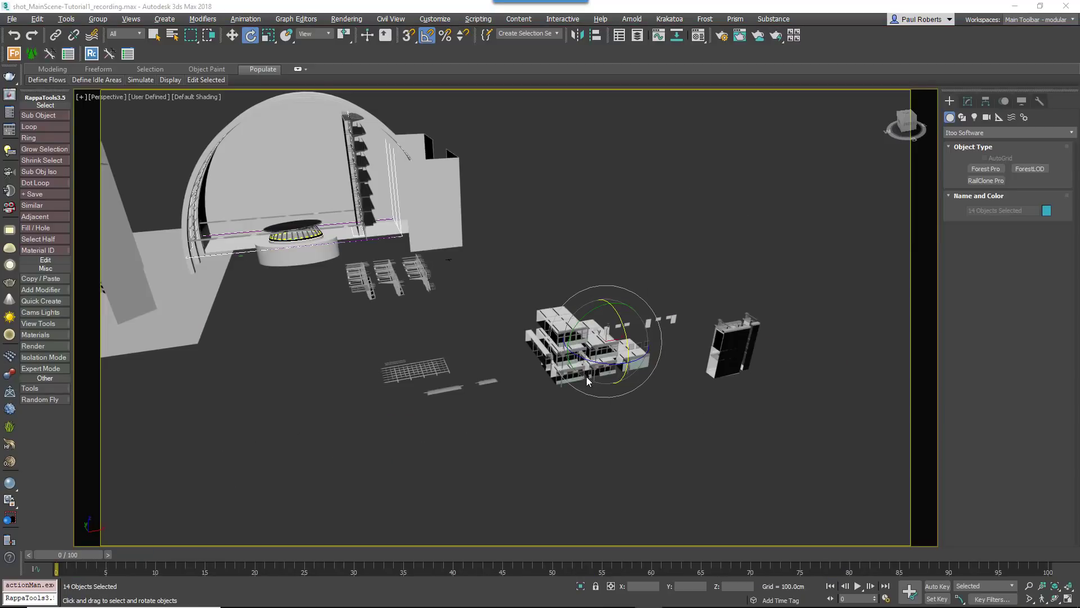
- In the main station scene, rotate the 14 selected building modules onto their backs and open the utilities for them
{"action": "scroll", "coordinate": [587, 376], "scroll_direction": "up", "scroll_amount": 5}
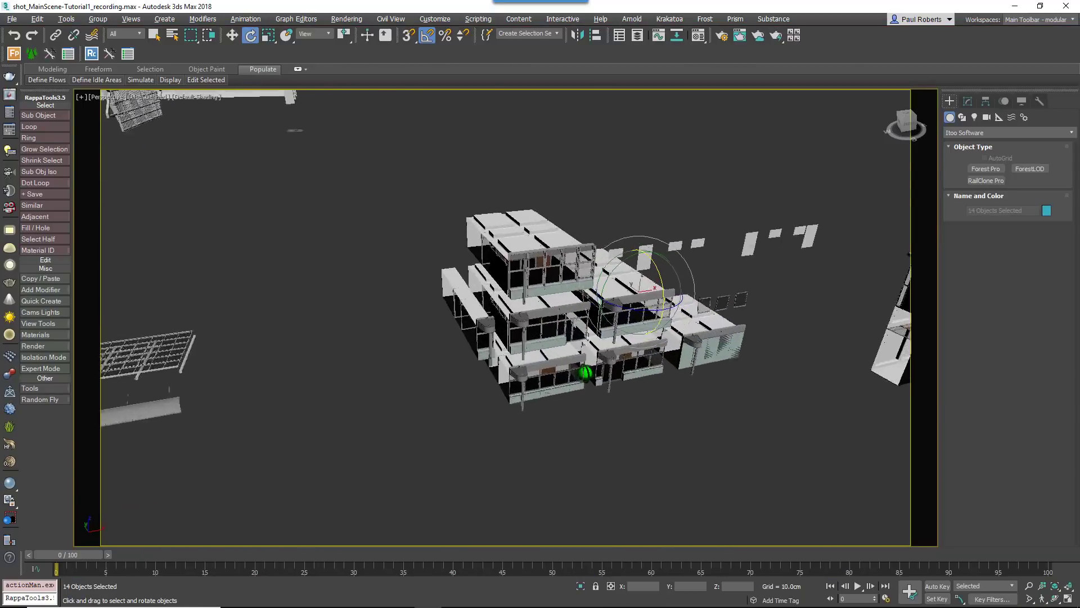
{"action": "scroll", "coordinate": [586, 372], "scroll_direction": "up", "scroll_amount": 2}
{"action": "middle_click_drag", "start_coordinate": [578, 343], "coordinate": [502, 384]}
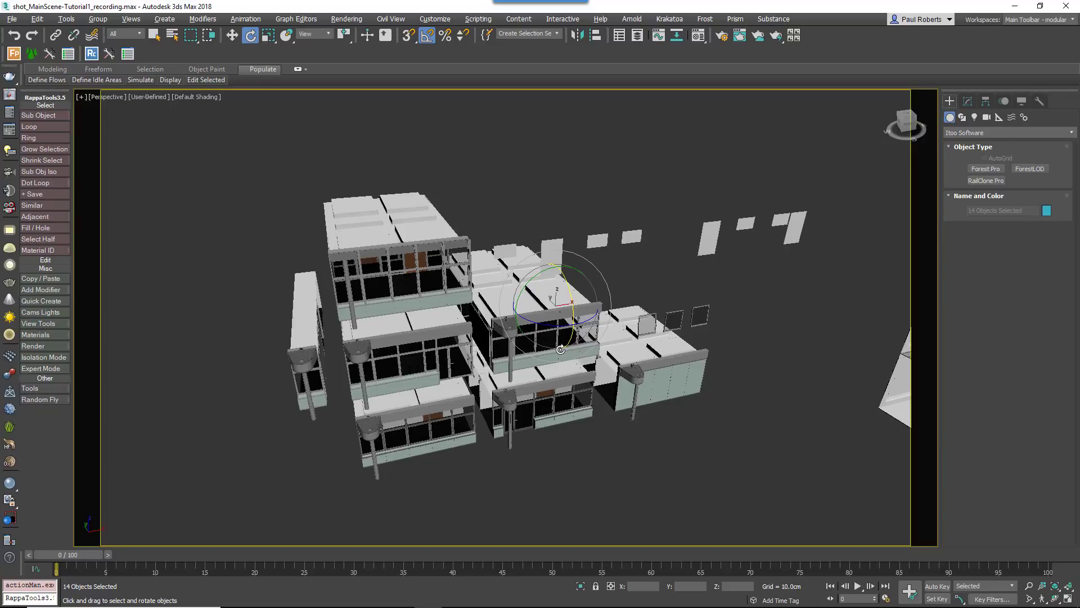
{"action": "left_click_drag", "start_coordinate": [573, 309], "coordinate": [563, 260]}
{"action": "mouse_move", "coordinate": [603, 344]}
{"action": "middle_mouse_down", "text": "alt"}
{"action": "mouse_move", "coordinate": [588, 351]}
{"action": "mouse_move", "coordinate": [597, 350]}
{"action": "middle_mouse_up", "text": "alt"}
{"action": "left_click", "coordinate": [1039, 101]}
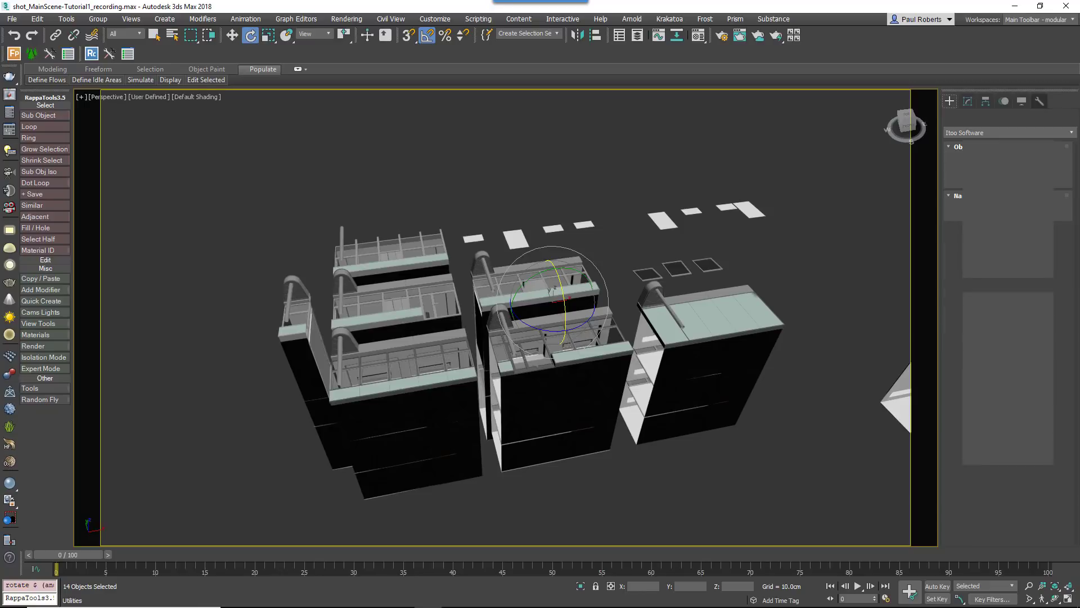
{"action": "left_click", "coordinate": [1026, 240]}
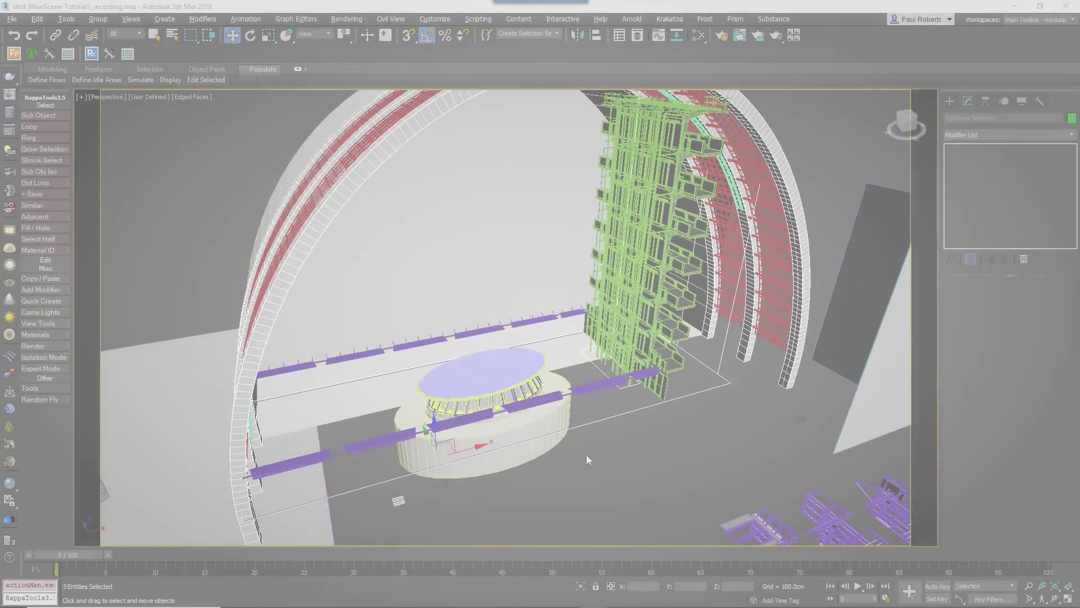
- Isolate the three selected floor entities and create a RailClone Pro object near the ellipse
{"action": "middle_click_drag", "start_coordinate": [586, 454], "coordinate": [573, 445], "text": "alt"}
{"action": "key", "text": "alt+q"}
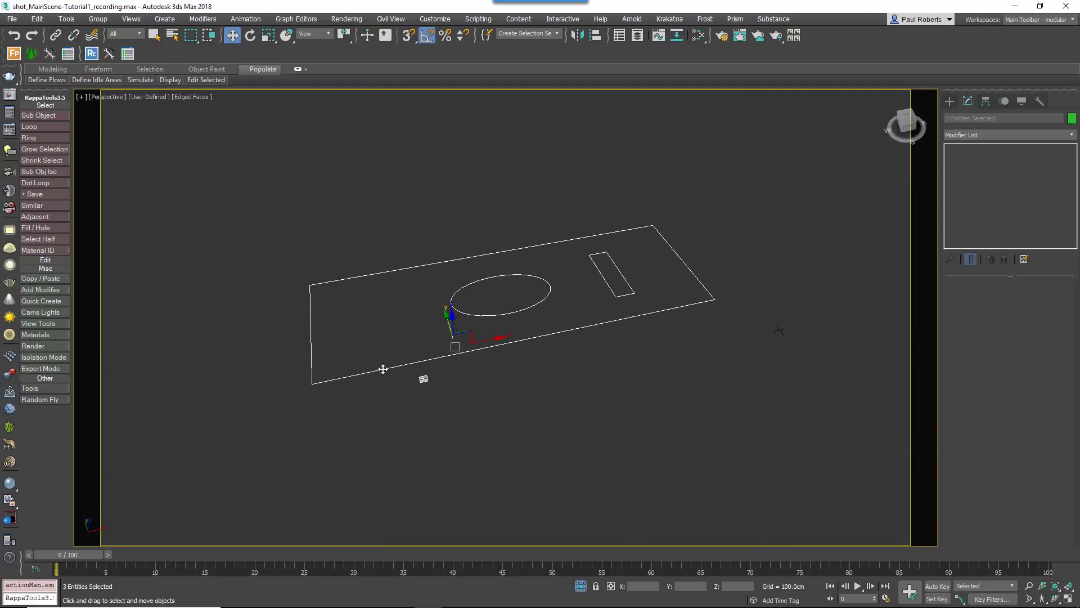
{"action": "scroll", "coordinate": [538, 354], "scroll_direction": "up", "scroll_amount": 4}
{"action": "middle_click_drag", "start_coordinate": [535, 357], "coordinate": [743, 341]}
{"action": "left_click", "coordinate": [949, 101]}
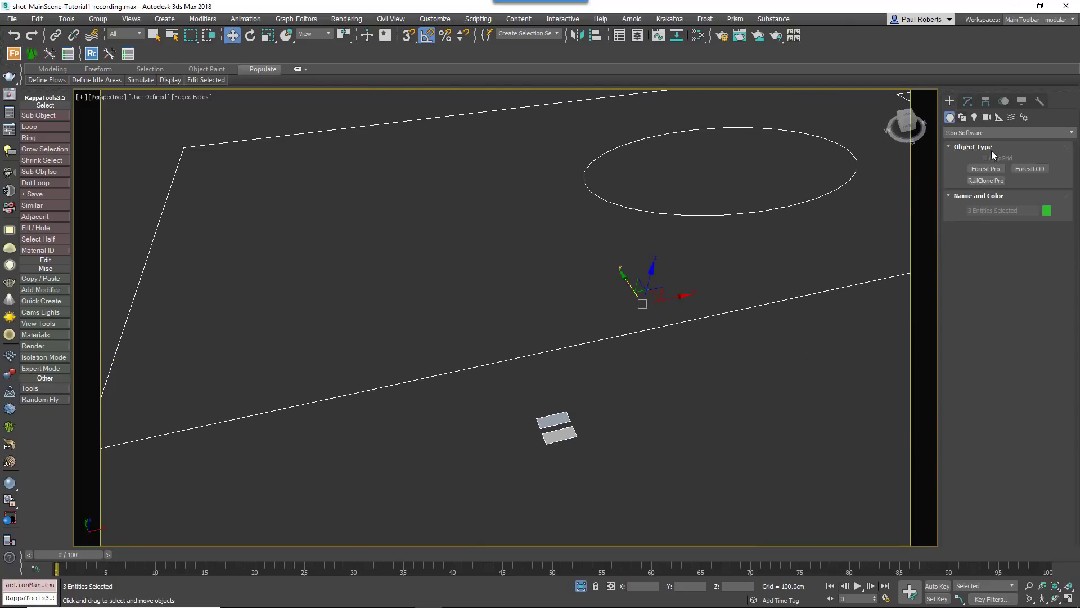
{"action": "left_click", "coordinate": [986, 180]}
{"action": "left_click_drag", "start_coordinate": [657, 261], "coordinate": [653, 251]}
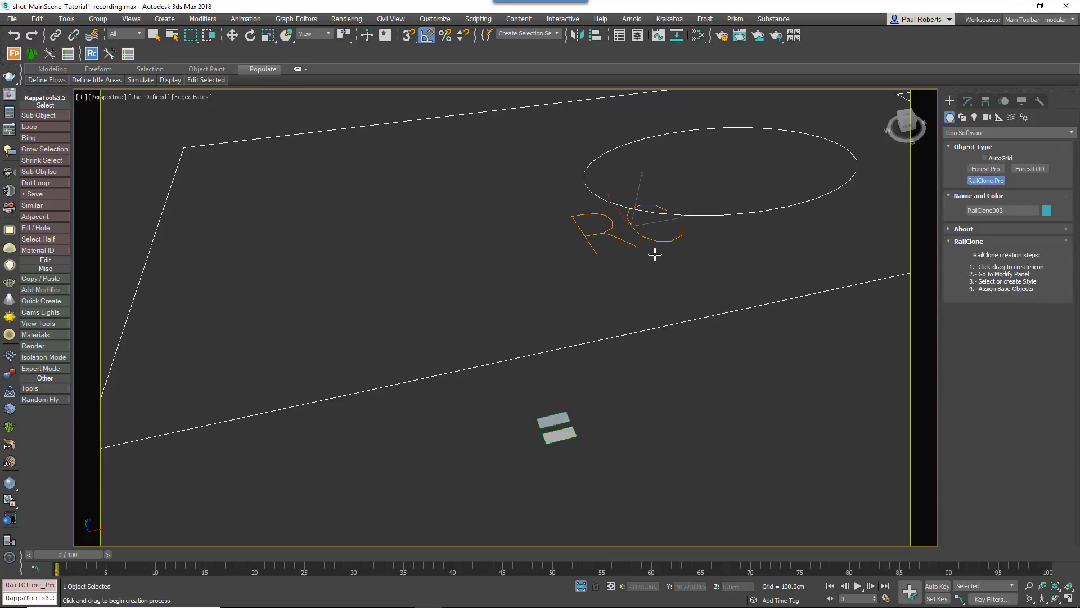
- Open the new RailClone object's Style Editor and add an Array 2S generator
{"action": "left_click", "coordinate": [968, 101]}
{"action": "left_click", "coordinate": [977, 513]}
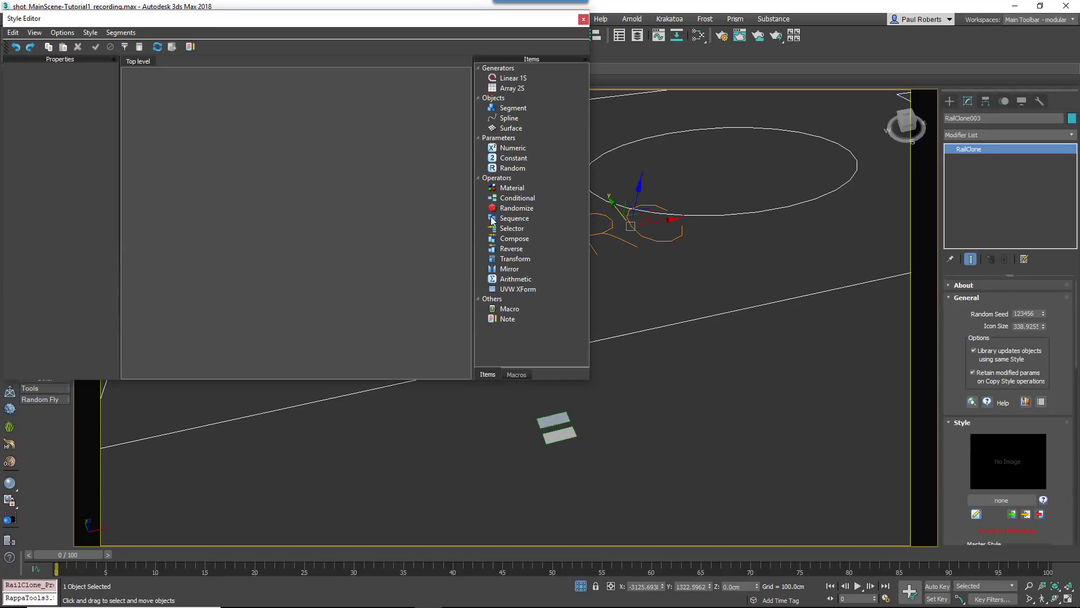
{"action": "left_click_drag", "start_coordinate": [506, 89], "coordinate": [402, 120]}
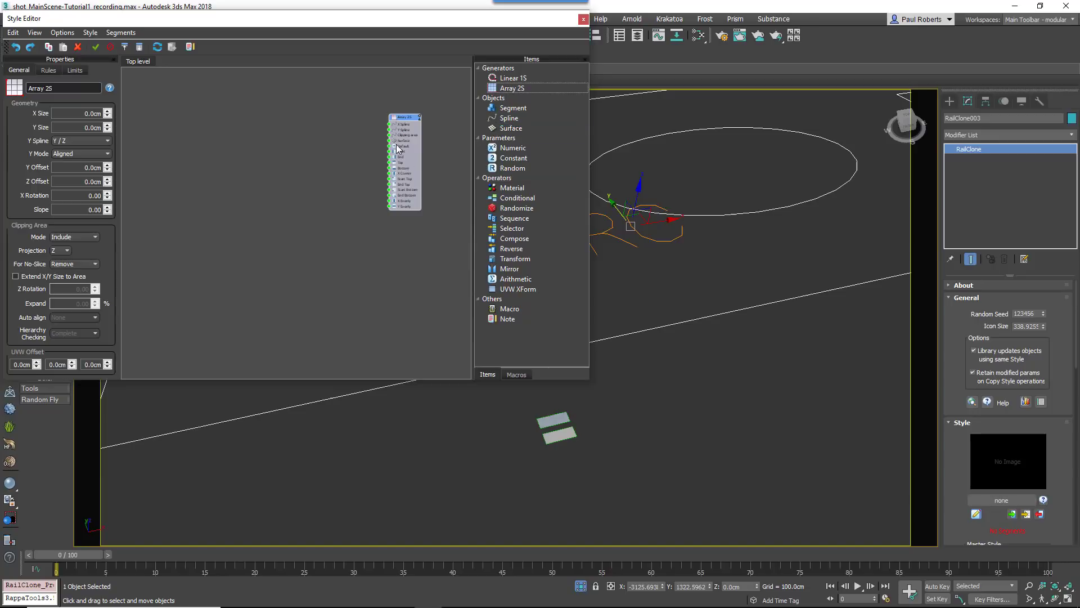
- Wire a Spline node using Rectangle003 into the Clipping area input and enable Extend X/Y Size to Area on the Array 2S
{"action": "left_click_drag", "start_coordinate": [509, 119], "coordinate": [308, 147]}
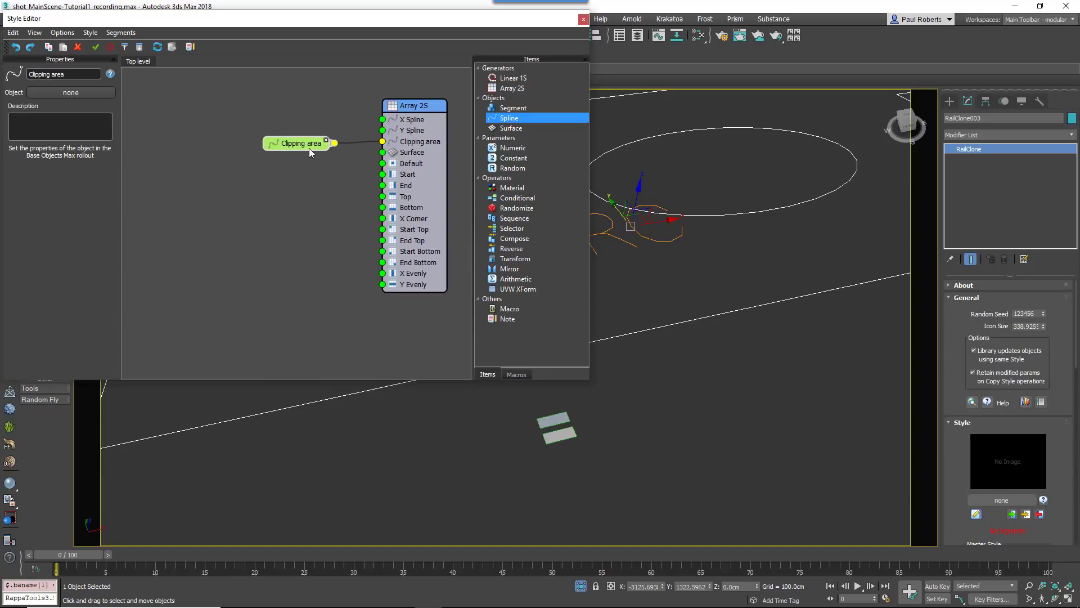
{"action": "left_click", "coordinate": [96, 99]}
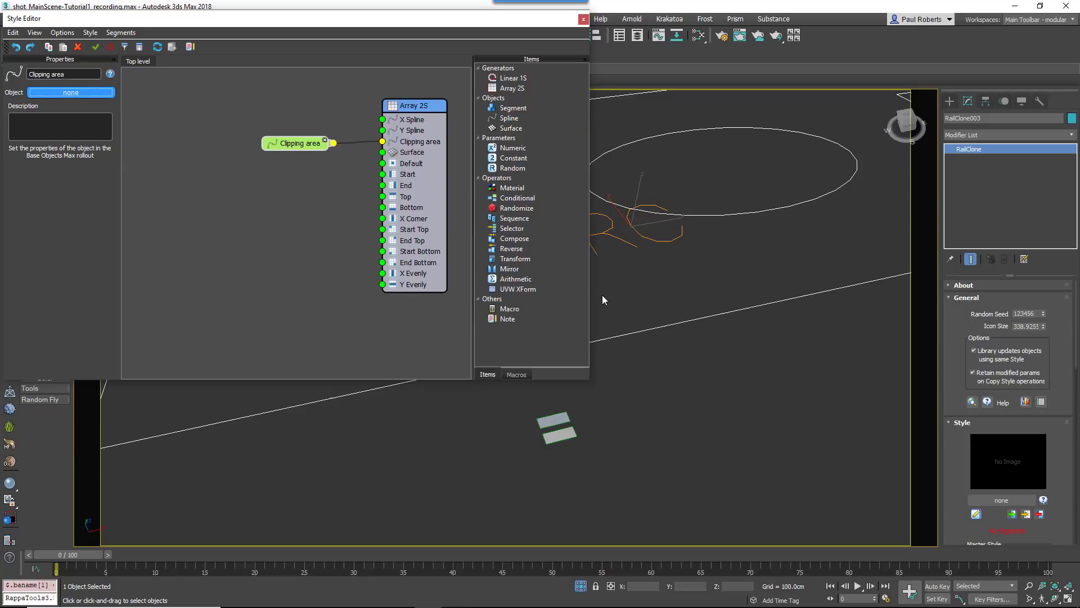
{"action": "left_click", "coordinate": [648, 328]}
{"action": "middle_click_drag", "start_coordinate": [648, 328], "coordinate": [653, 362]}
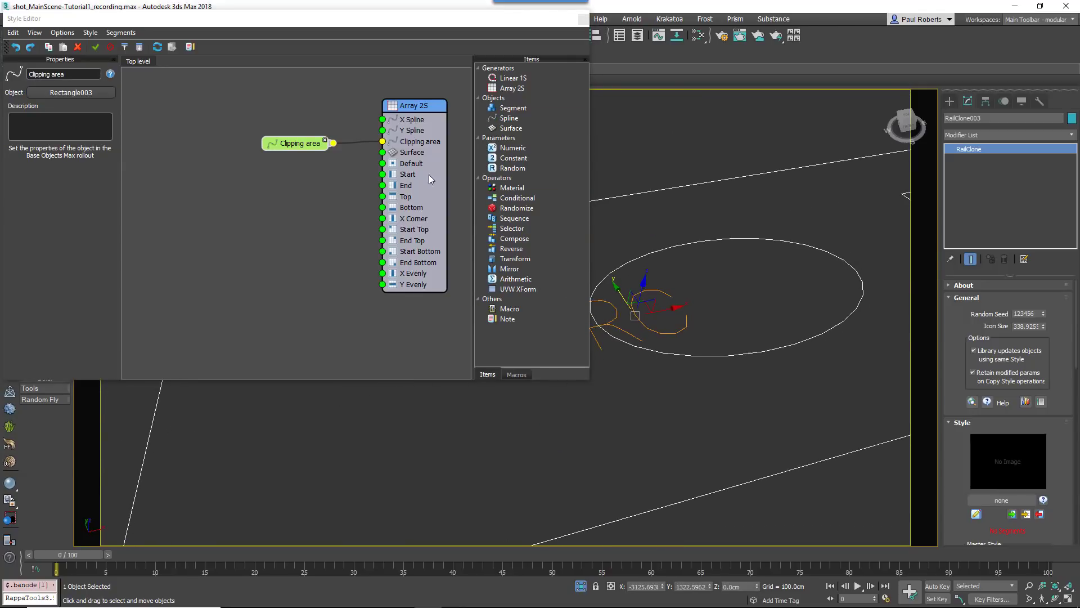
{"action": "left_click", "coordinate": [419, 132]}
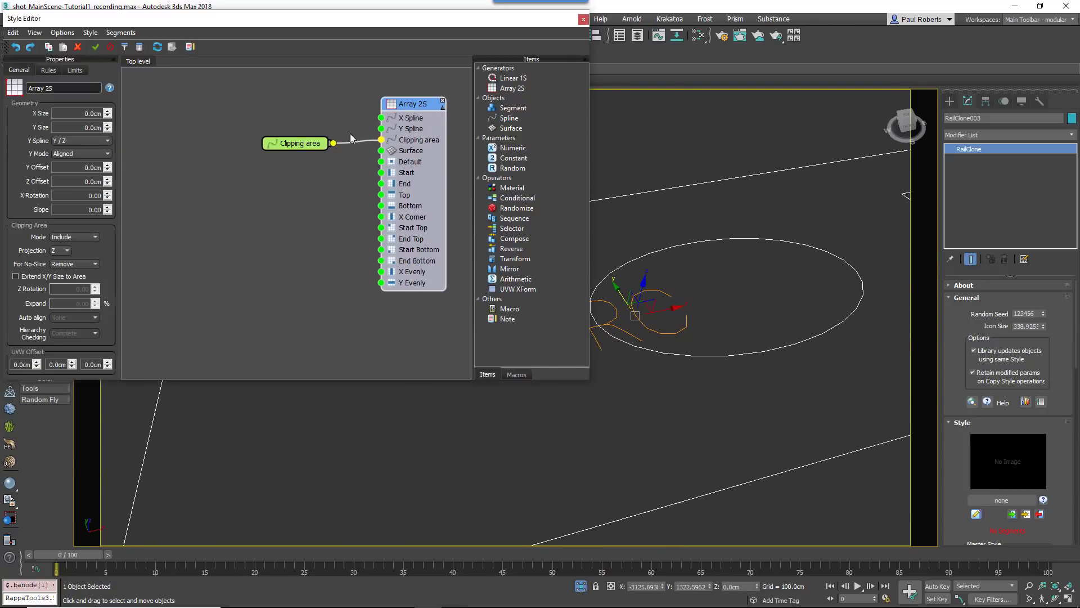
{"action": "left_click", "coordinate": [48, 278]}
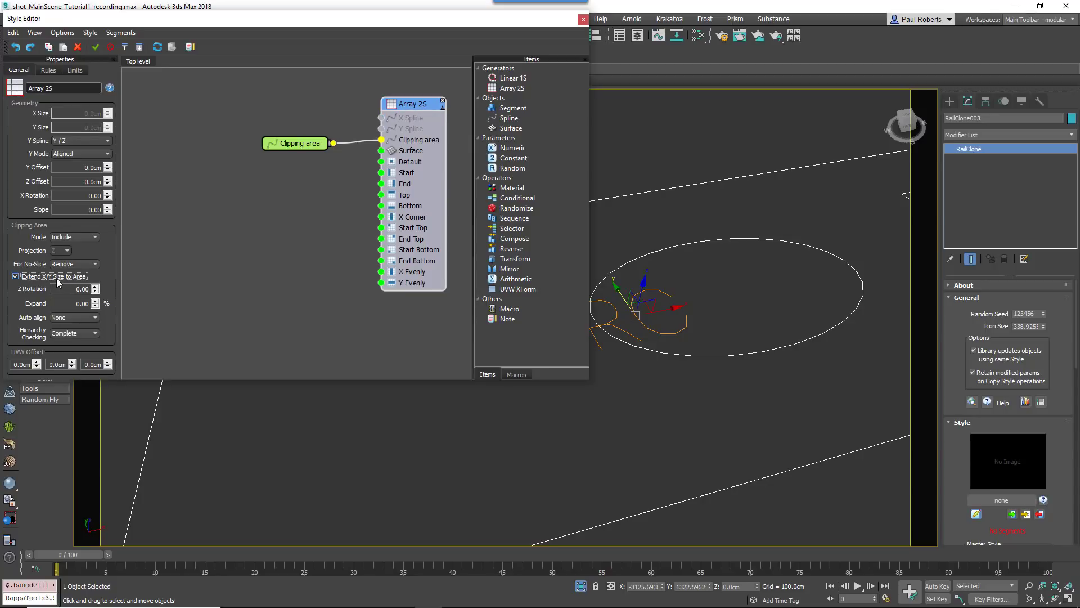
- Add a Segment node and assign the Tile object from the scene to it
{"action": "left_click_drag", "start_coordinate": [546, 110], "coordinate": [246, 188]}
{"action": "left_click", "coordinate": [71, 107]}
{"action": "scroll", "coordinate": [634, 417], "scroll_direction": "down", "scroll_amount": 5}
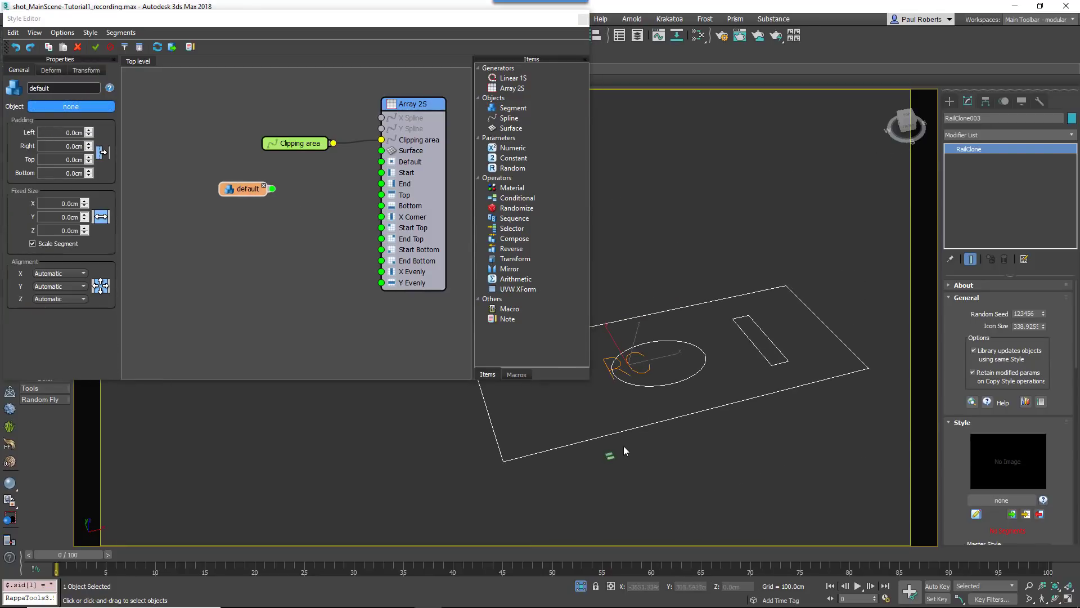
{"action": "left_click", "coordinate": [608, 462]}
{"action": "scroll", "coordinate": [657, 393], "scroll_direction": "up", "scroll_amount": 6}
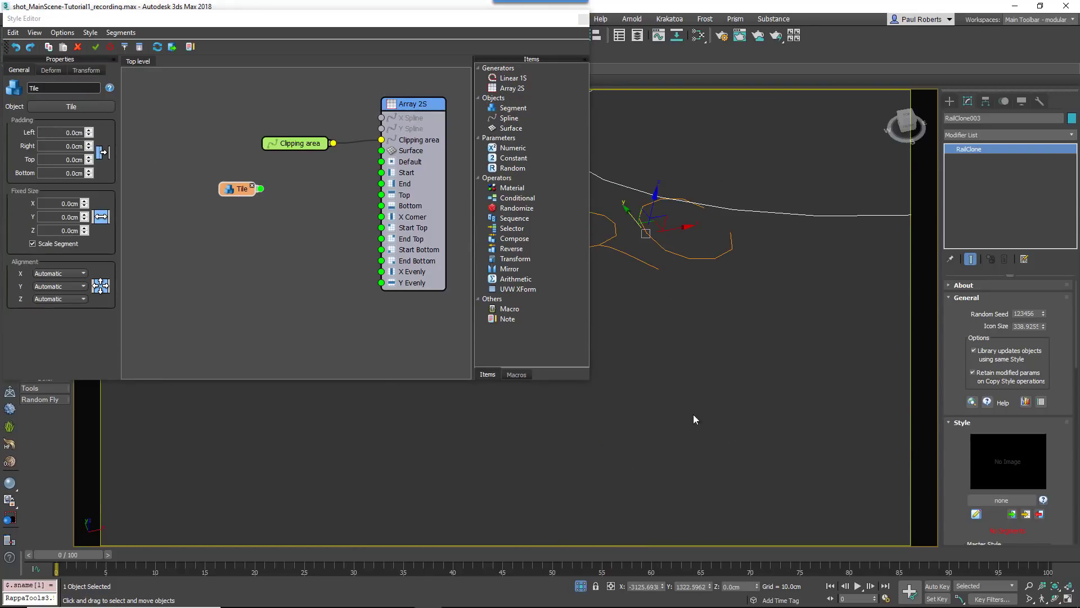
- Add a Transform operator after the Tile segment and export its Y Fixed Scale parameter as an input
{"action": "left_click_drag", "start_coordinate": [536, 258], "coordinate": [293, 186]}
{"action": "right_click", "coordinate": [298, 181]}
{"action": "left_click", "coordinate": [338, 298]}
{"action": "left_click", "coordinate": [467, 265]}
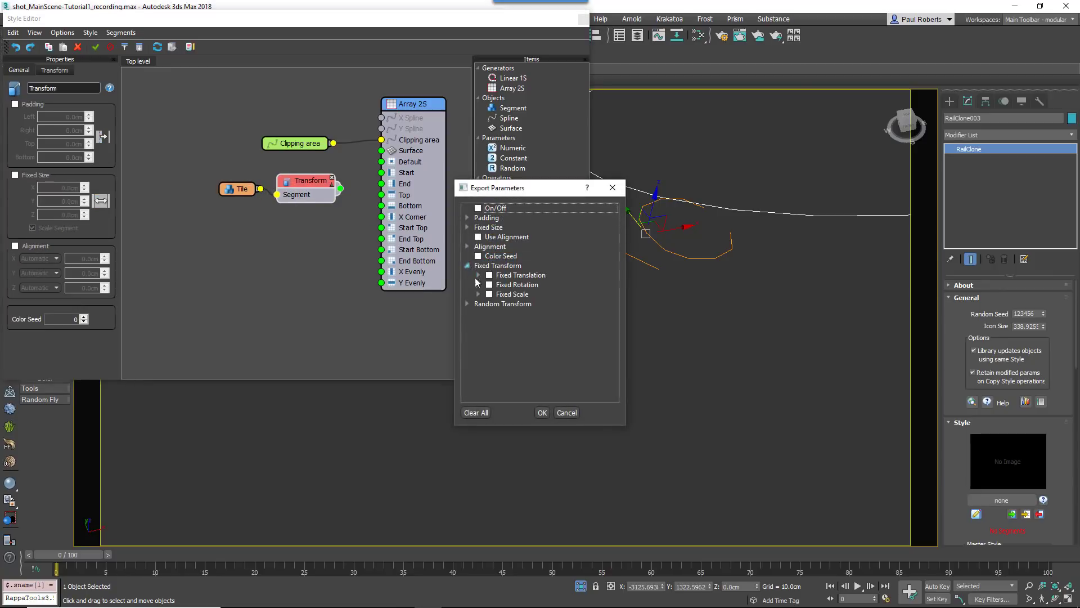
{"action": "left_click", "coordinate": [478, 294]}
{"action": "left_click", "coordinate": [500, 313]}
{"action": "left_click", "coordinate": [541, 412]}
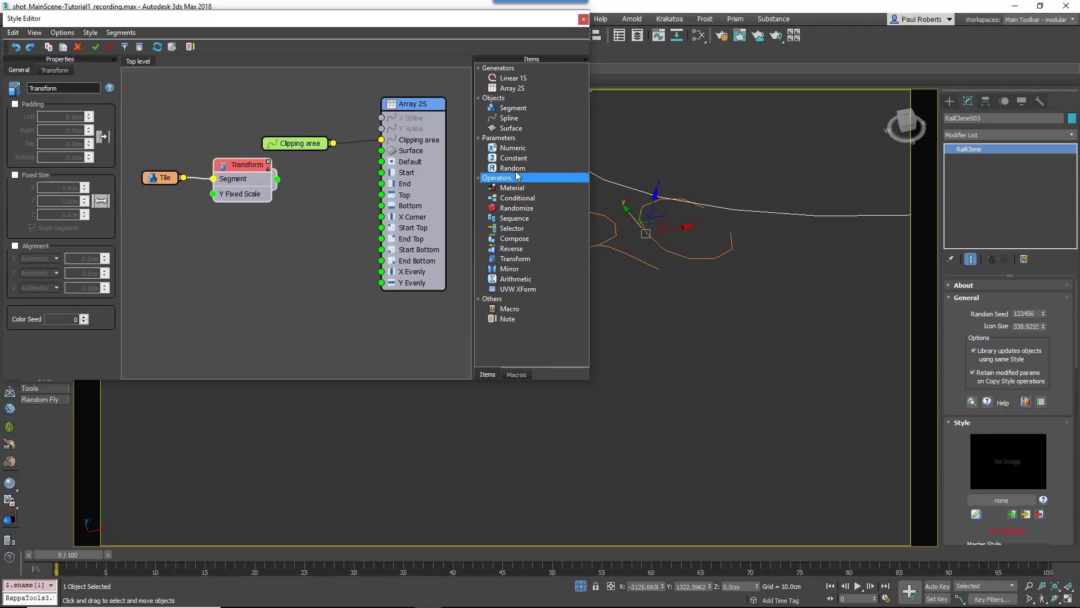
- Wire a Random parameter generated on Array Y Row into Y Fixed Scale and connect the Transform to the Default input
{"action": "left_click_drag", "start_coordinate": [513, 168], "coordinate": [213, 194]}
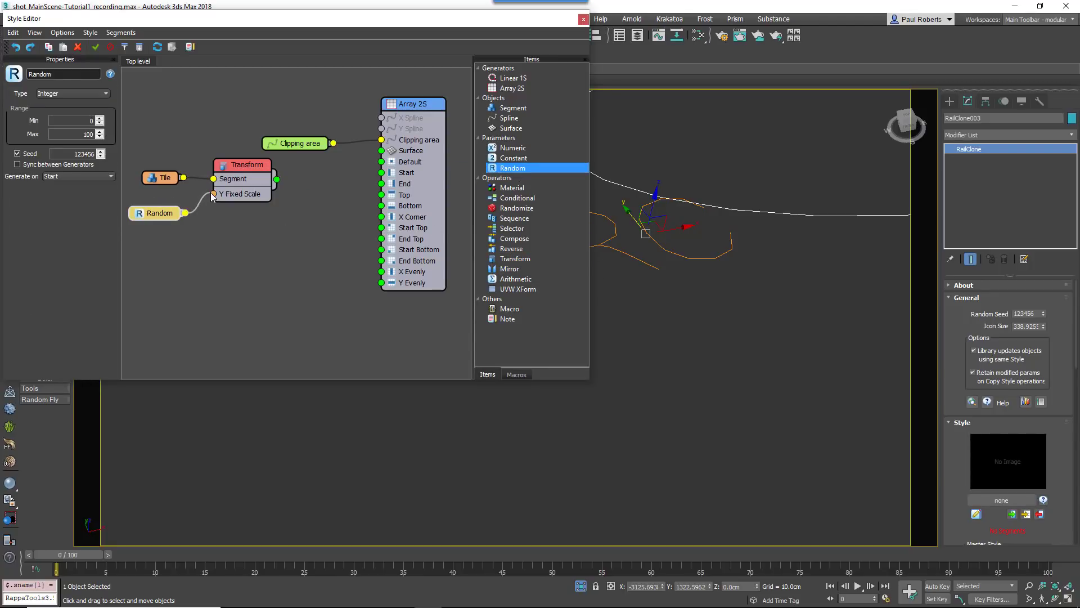
{"action": "left_click", "coordinate": [82, 178]}
{"action": "left_click", "coordinate": [80, 215]}
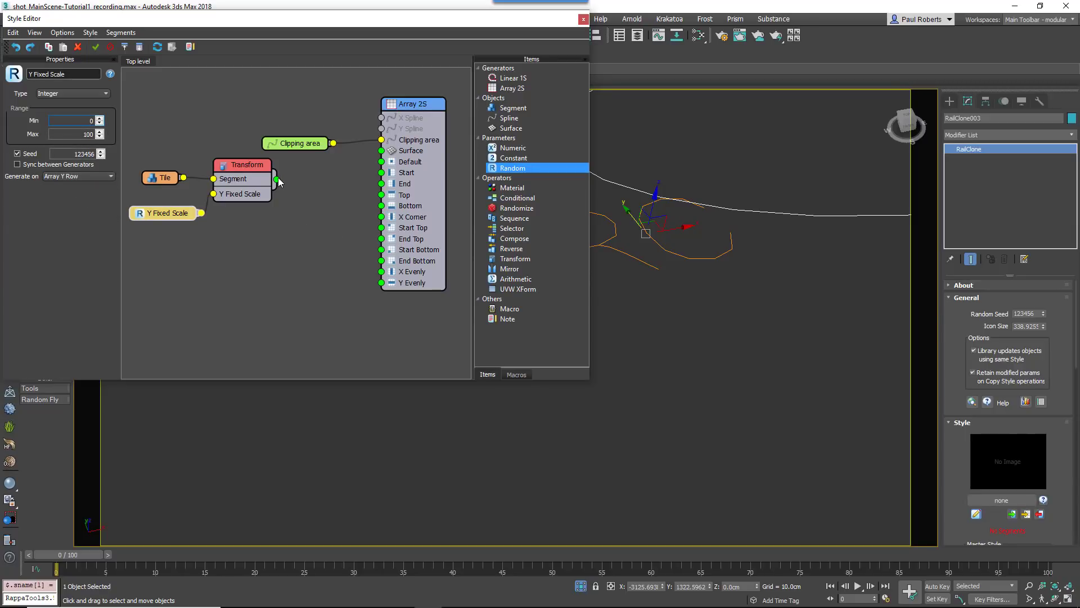
{"action": "left_click_drag", "start_coordinate": [277, 179], "coordinate": [382, 161]}
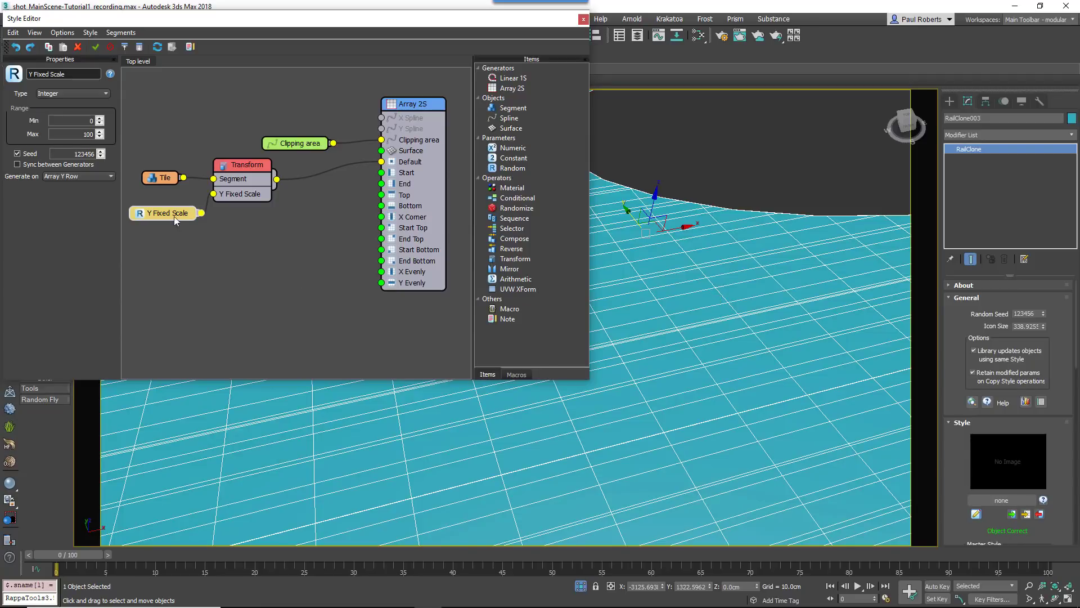
- Change the Y Fixed Scale random parameter's type to Float and set its minimum to 40
{"action": "left_click", "coordinate": [70, 94]}
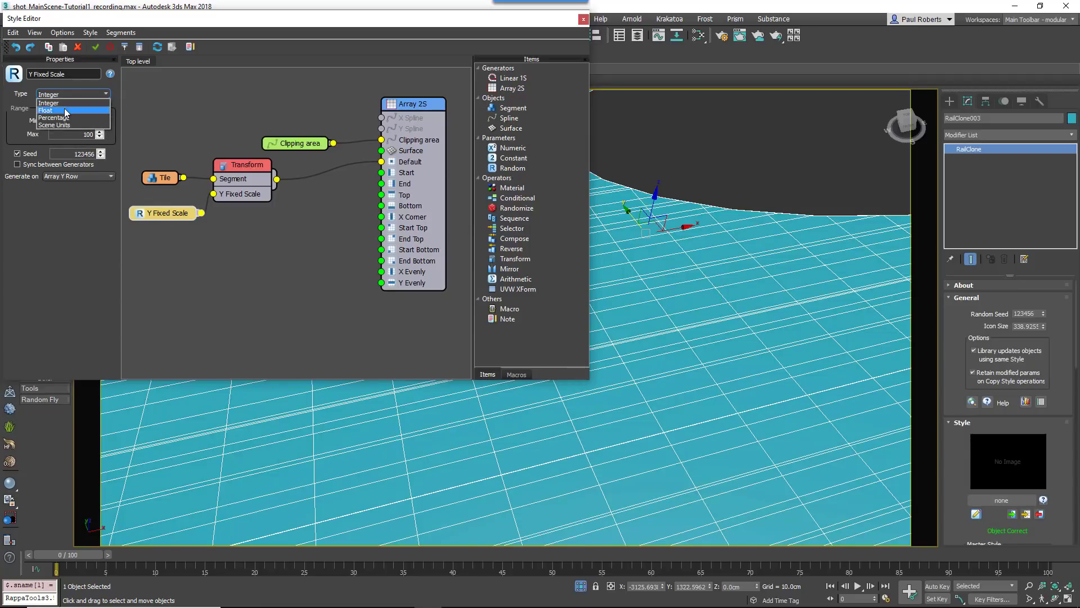
{"action": "left_click", "coordinate": [67, 111]}
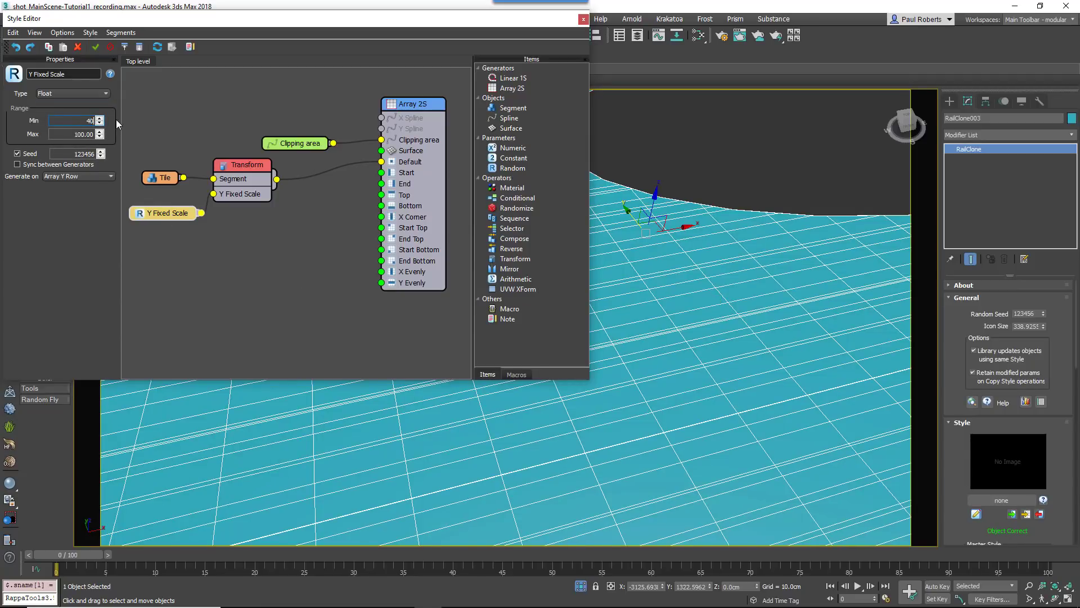
{"action": "key", "text": "Return"}
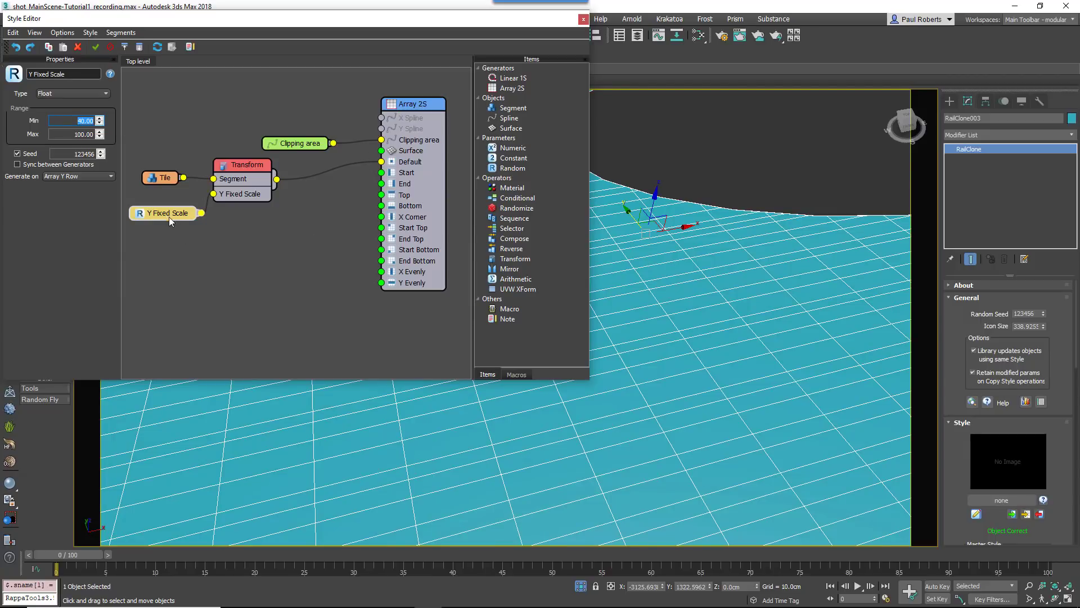
- Add a second Transform operator fed by the first Transform and wire it into the Start input
{"action": "middle_click_drag", "start_coordinate": [714, 363], "coordinate": [747, 344]}
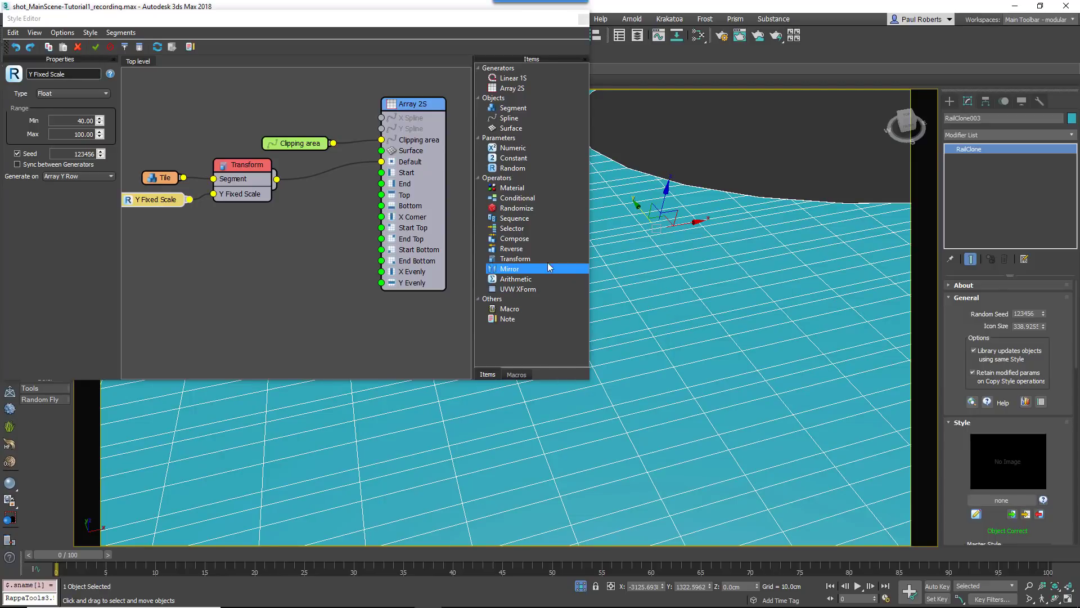
{"action": "left_click_drag", "start_coordinate": [544, 259], "coordinate": [384, 175]}
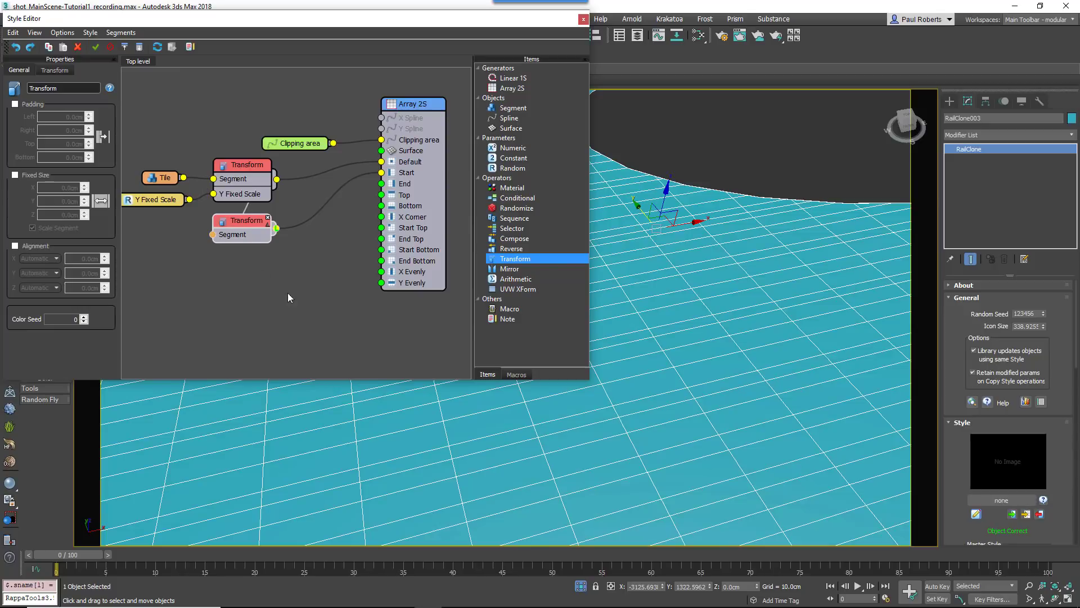
{"action": "left_click_drag", "start_coordinate": [237, 225], "coordinate": [244, 224]}
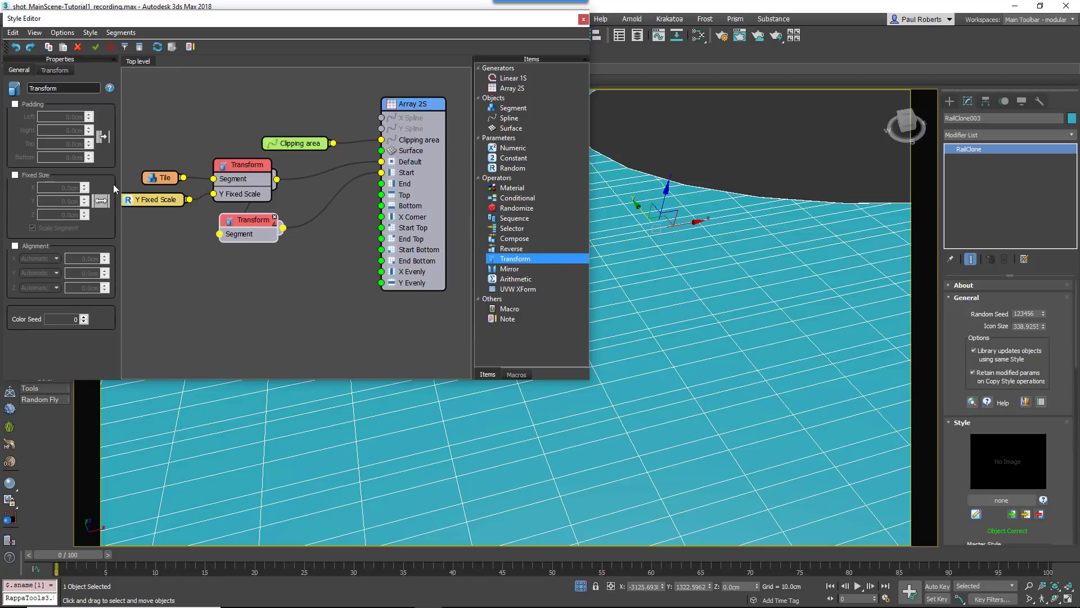
- Enable random scale on the second Transform and set the minimum X scale to 25
{"action": "left_click", "coordinate": [55, 70]}
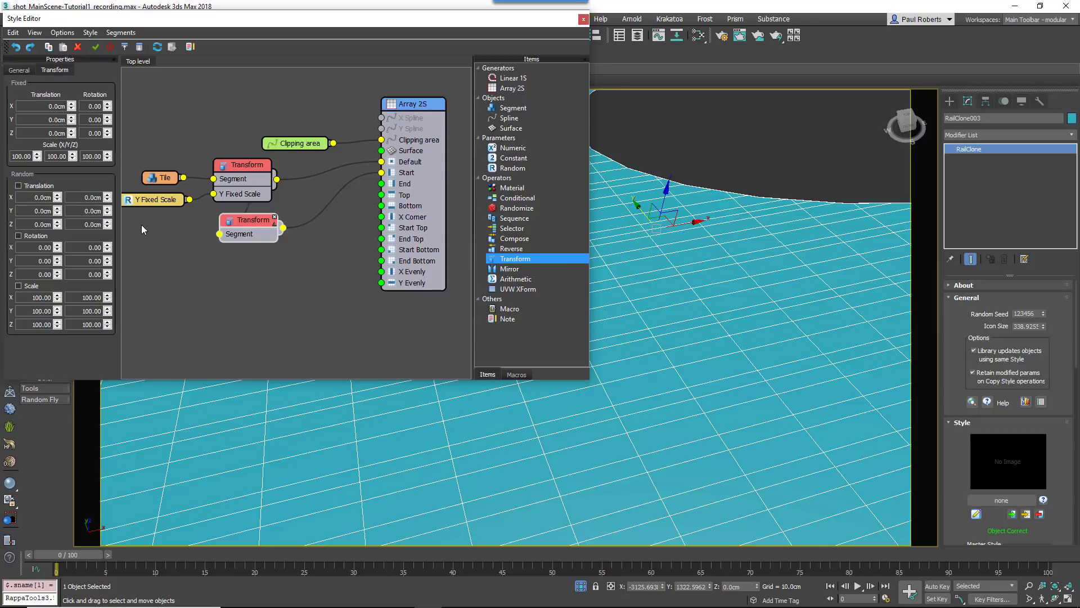
{"action": "left_click", "coordinate": [19, 286]}
{"action": "left_click_drag", "start_coordinate": [31, 297], "coordinate": [100, 298]}
{"action": "type", "text": "25"}
{"action": "key", "text": "Tab"}
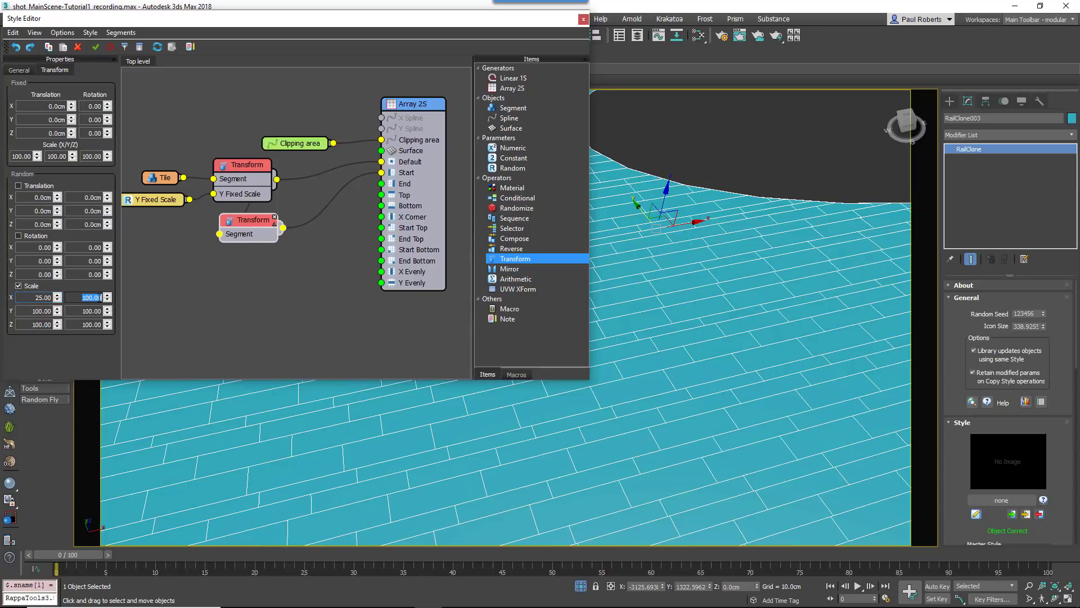
- Set the second Transform's maximum random X scale to 175 and move the operator clear of the first Transform
{"action": "key", "text": "BackSpace"}
{"action": "type", "text": "175"}
{"action": "key", "text": "Return"}
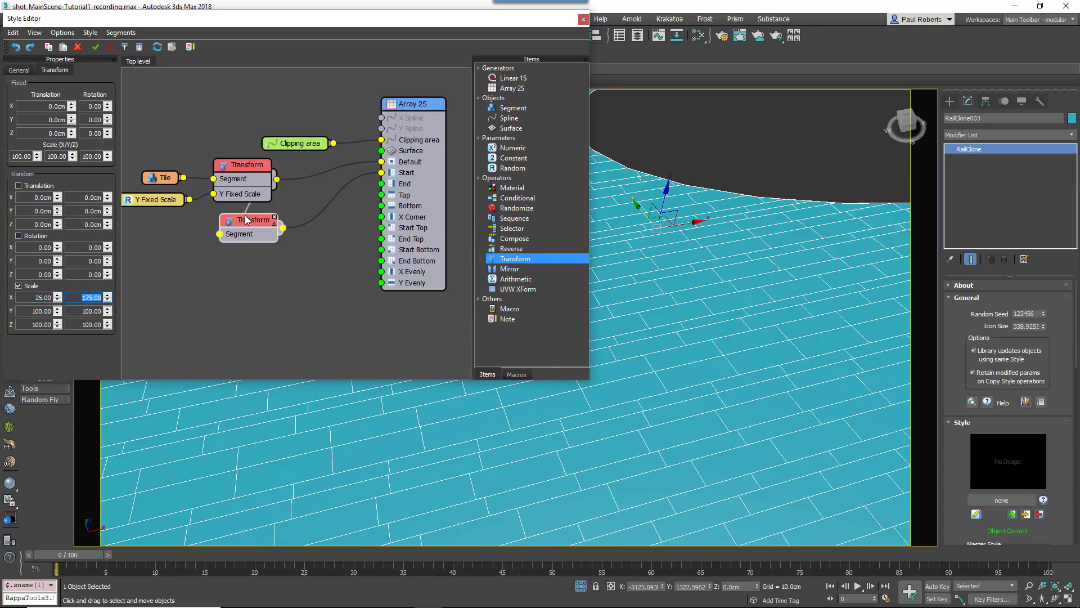
{"action": "left_click_drag", "start_coordinate": [245, 215], "coordinate": [319, 202]}
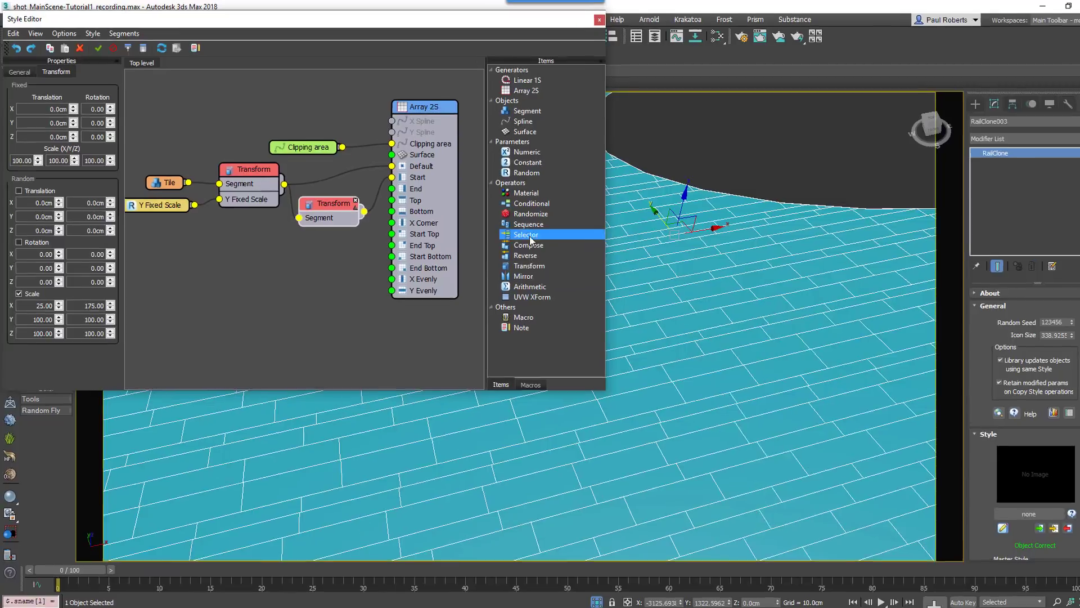
{"action": "left_click_drag", "start_coordinate": [513, 218], "coordinate": [302, 272]}
{"action": "left_click", "coordinate": [119, 245]}
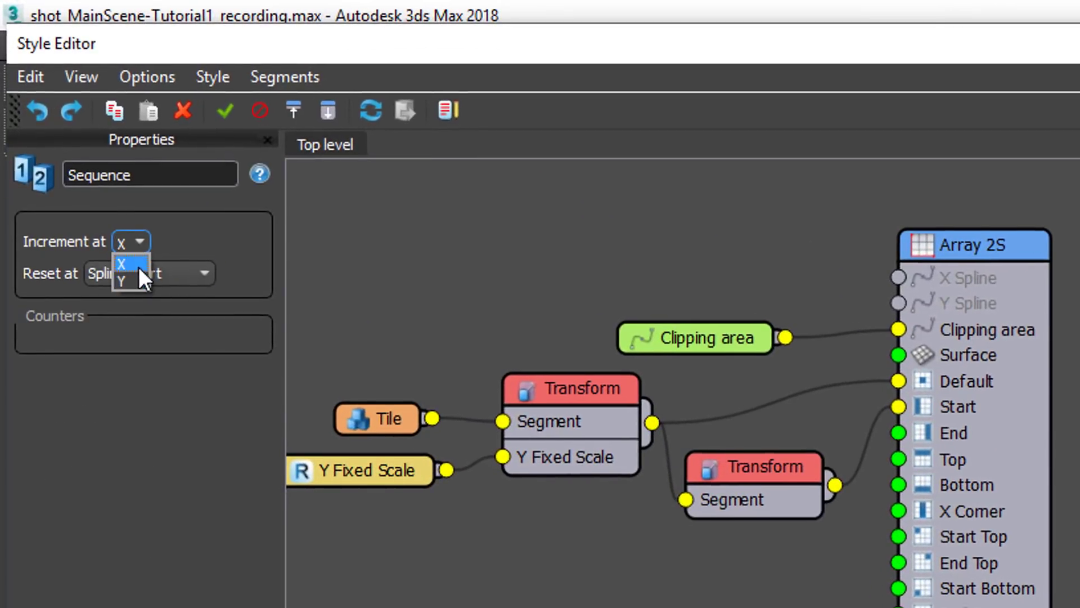
{"action": "left_click", "coordinate": [139, 266]}
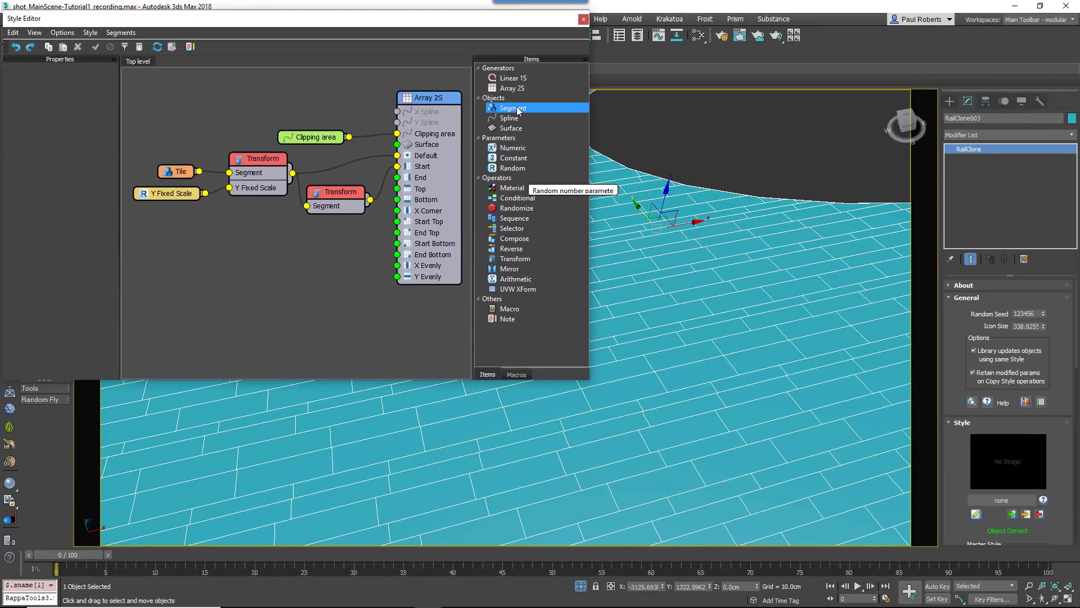
- Add a new Segment below the tile nodes and assign the Grout object from the scene to it
{"action": "left_click_drag", "start_coordinate": [513, 108], "coordinate": [191, 232]}
{"action": "left_click", "coordinate": [71, 107]}
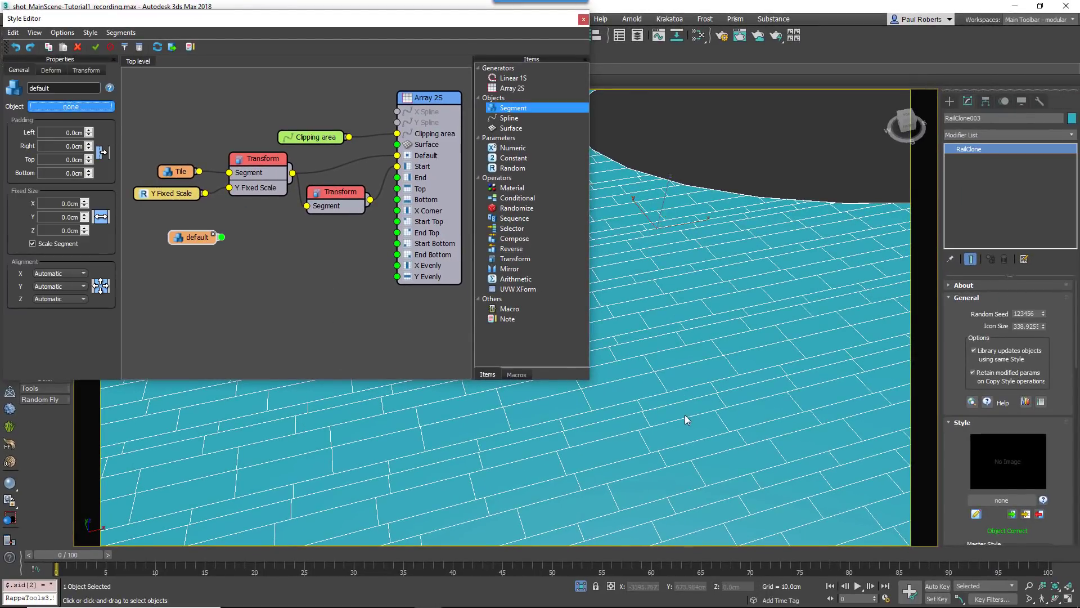
{"action": "scroll", "coordinate": [687, 419], "scroll_direction": "down", "scroll_amount": 5}
{"action": "left_click", "coordinate": [625, 442]}
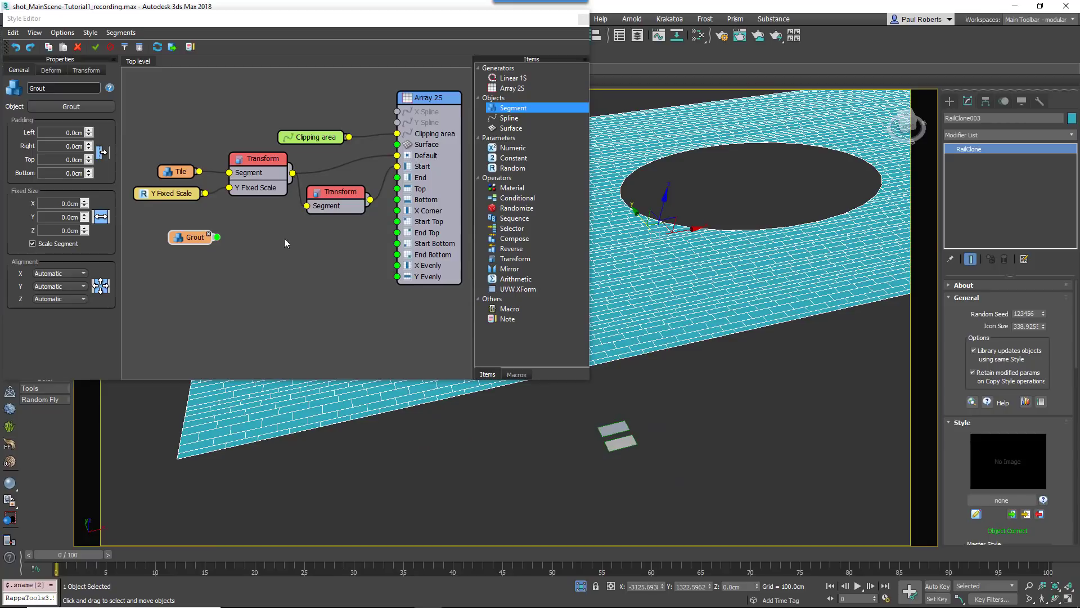
{"action": "key", "text": "z"}
- Add two Transform operators, both fed by the Grout segment
{"action": "left_click", "coordinate": [504, 263]}
{"action": "left_click_drag", "start_coordinate": [504, 264], "coordinate": [236, 254]}
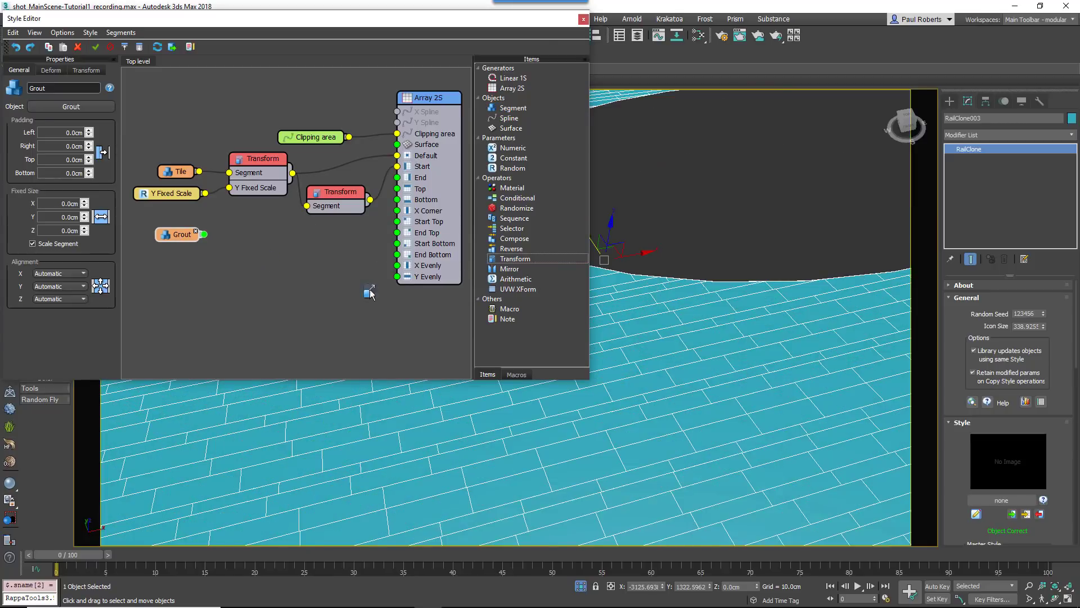
{"action": "left_click_drag", "start_coordinate": [515, 261], "coordinate": [227, 245]}
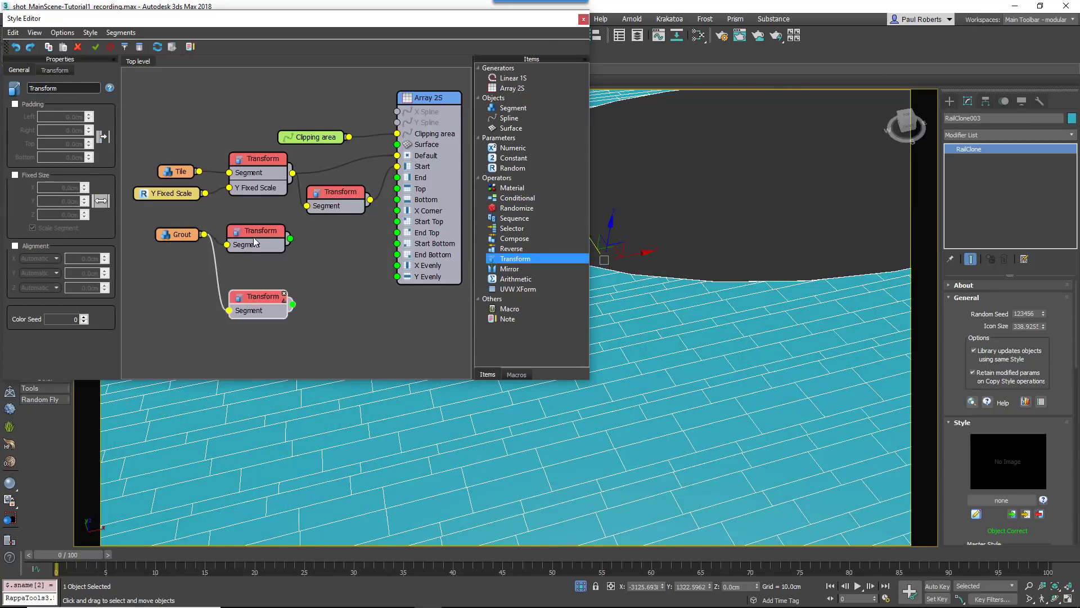
- Export the Y Fixed Size parameter on the upper grout Transform
{"action": "right_click", "coordinate": [255, 236]}
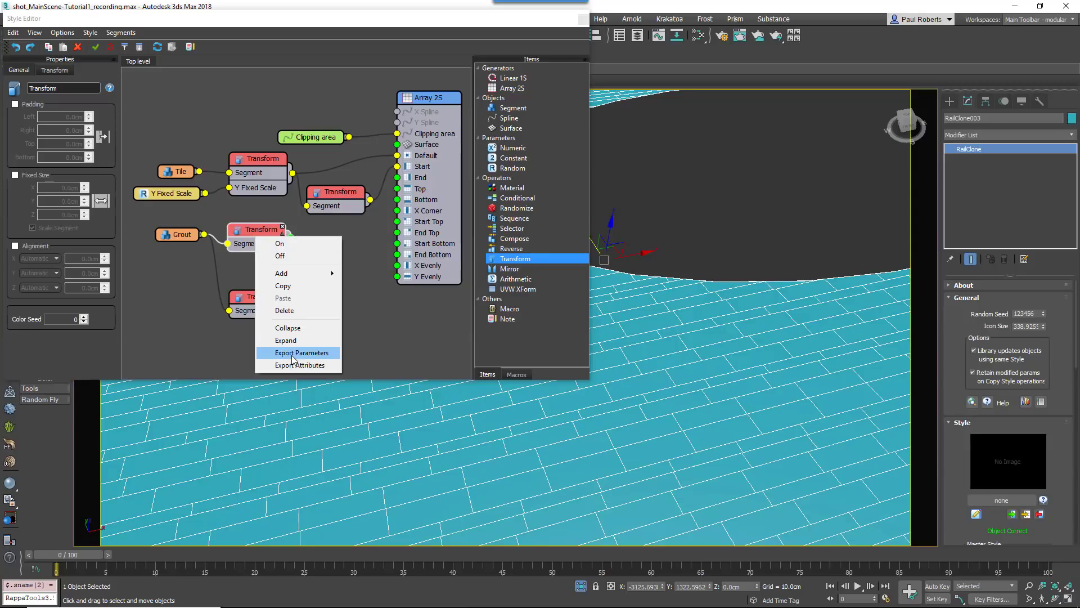
{"action": "left_click", "coordinate": [293, 354]}
{"action": "left_click", "coordinate": [468, 227]}
{"action": "left_click", "coordinate": [478, 246]}
{"action": "left_click", "coordinate": [500, 265]}
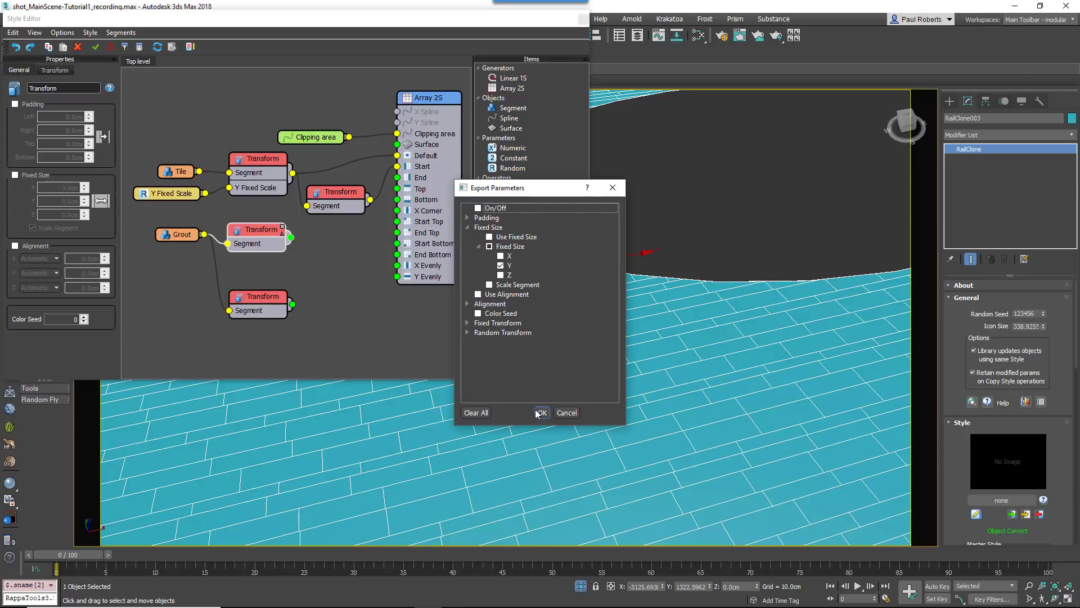
{"action": "left_click", "coordinate": [538, 413]}
- Export the X Fixed Size and Y Fixed Scale parameters on the lower grout Transform
{"action": "right_click", "coordinate": [249, 292]}
{"action": "left_click", "coordinate": [276, 410]}
{"action": "left_click", "coordinate": [492, 248]}
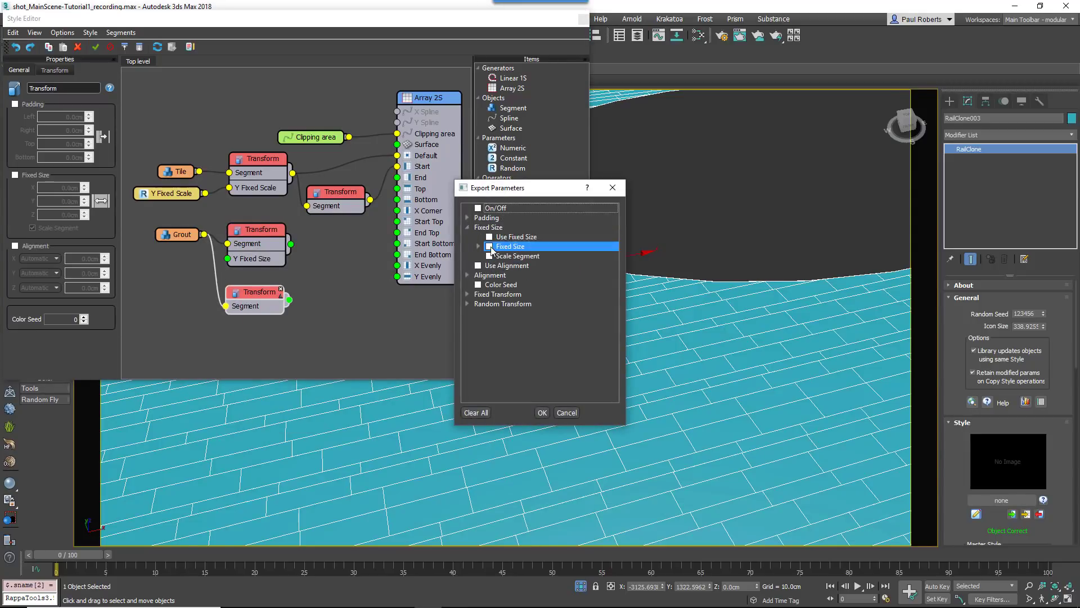
{"action": "left_click", "coordinate": [478, 246]}
{"action": "left_click", "coordinate": [500, 255]}
{"action": "left_click", "coordinate": [468, 322]}
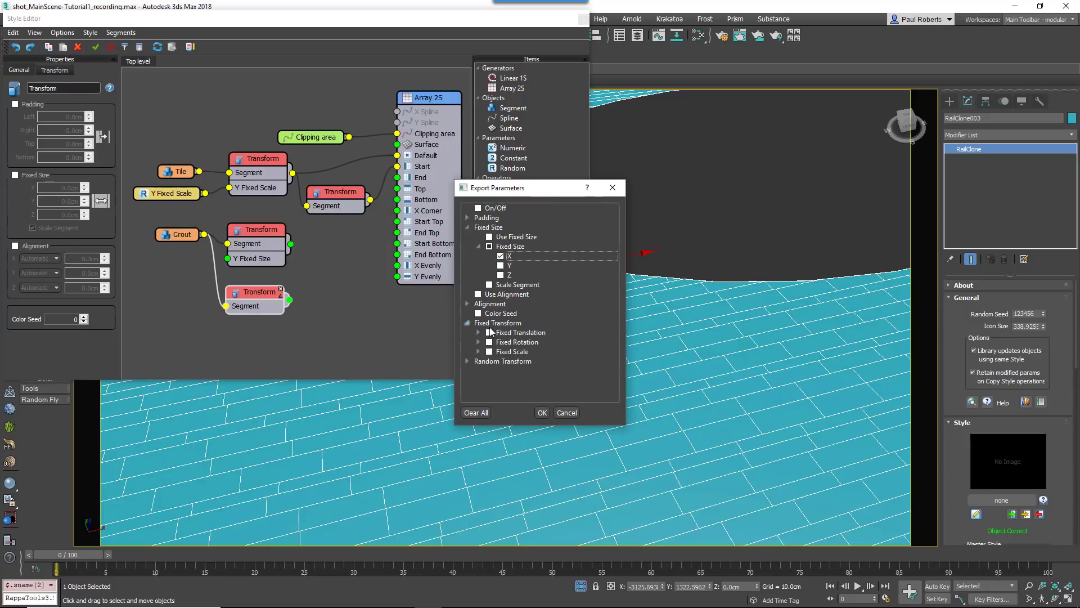
{"action": "left_click", "coordinate": [478, 351]}
{"action": "left_click", "coordinate": [500, 371]}
{"action": "left_click", "coordinate": [542, 413]}
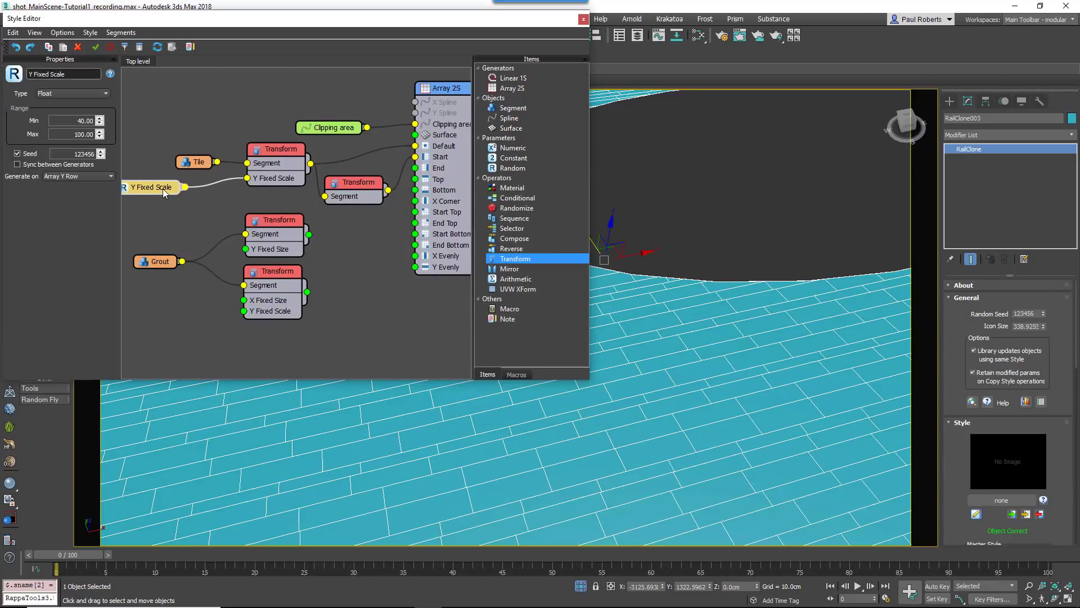
- Wire the random Y Fixed Scale parameter into the lower grout Transform, and feed its X Fixed Size from a new 3 cm Scene Units Numeric
{"action": "left_click_drag", "start_coordinate": [185, 188], "coordinate": [244, 311]}
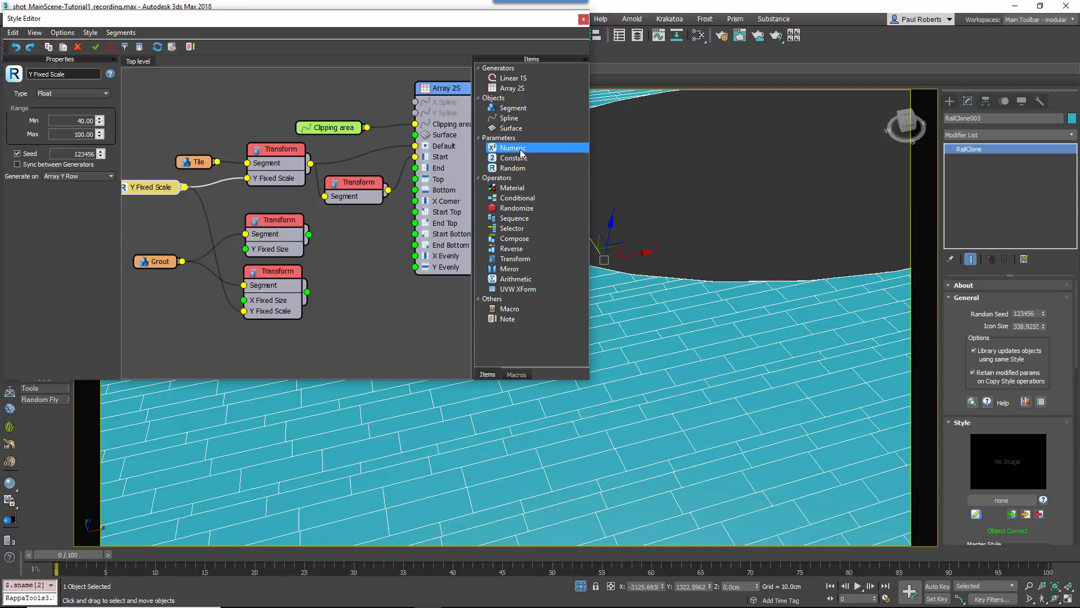
{"action": "left_click_drag", "start_coordinate": [509, 147], "coordinate": [244, 300]}
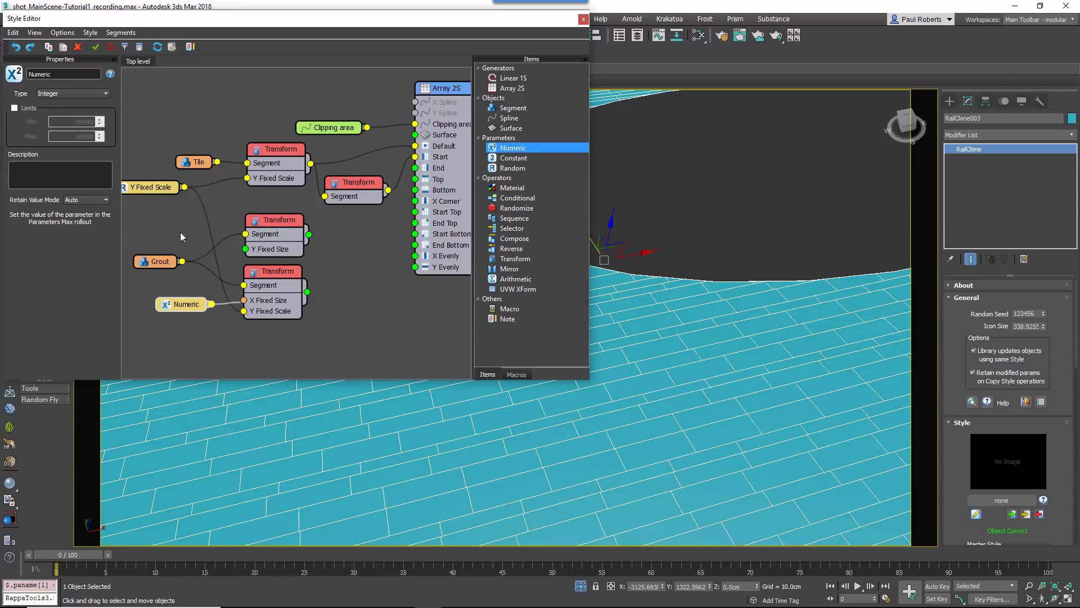
{"action": "left_click", "coordinate": [77, 94]}
{"action": "left_click", "coordinate": [63, 129]}
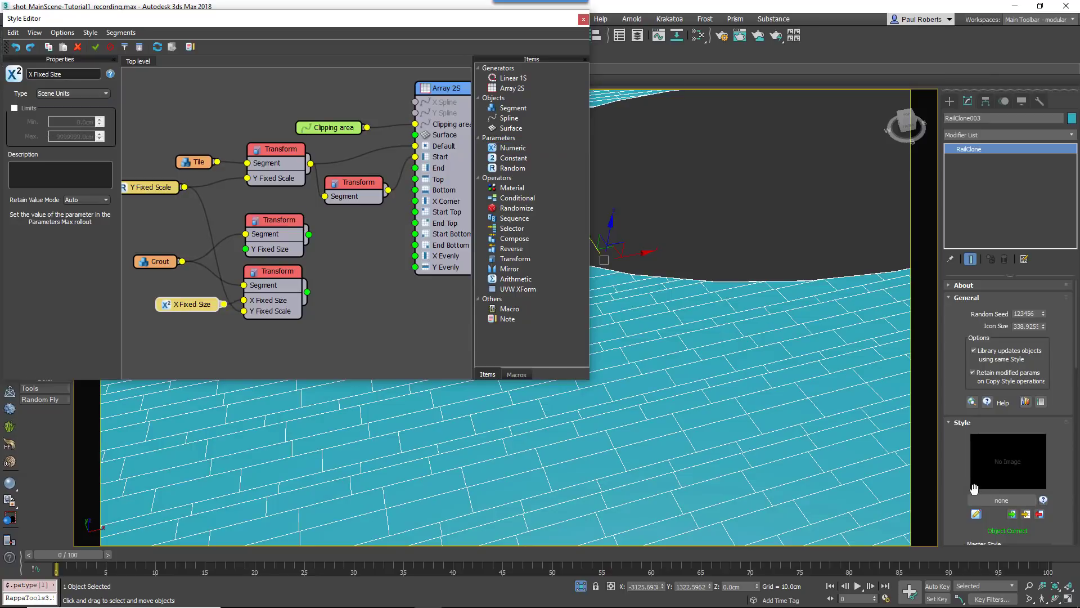
{"action": "left_click_drag", "start_coordinate": [969, 477], "coordinate": [959, 347]}
{"action": "scroll", "coordinate": [959, 347], "scroll_direction": "down", "scroll_amount": 5}
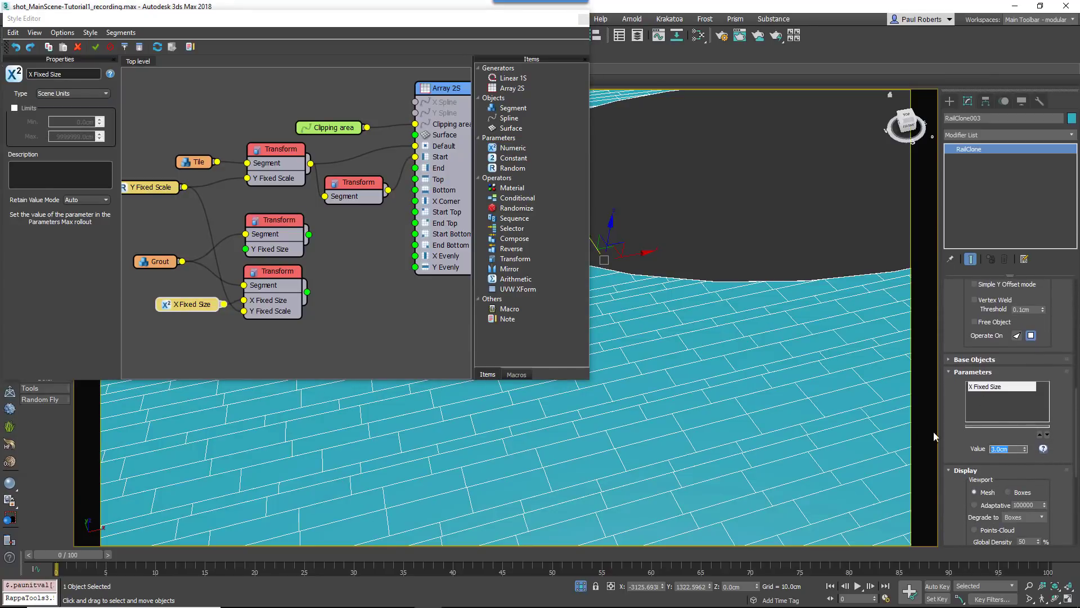
- Add a Sequence operator to the Default input that alternates the lower grout Transform with the tile Transform
{"action": "middle_click_drag", "start_coordinate": [353, 242], "coordinate": [340, 238]}
{"action": "left_click", "coordinate": [554, 228]}
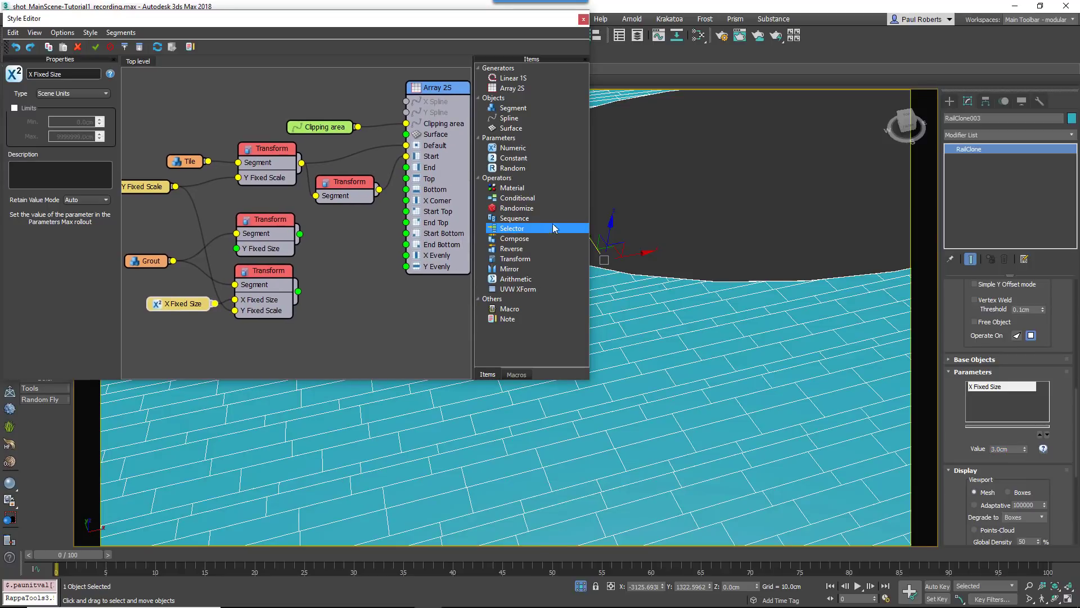
{"action": "left_click_drag", "start_coordinate": [526, 218], "coordinate": [407, 145]}
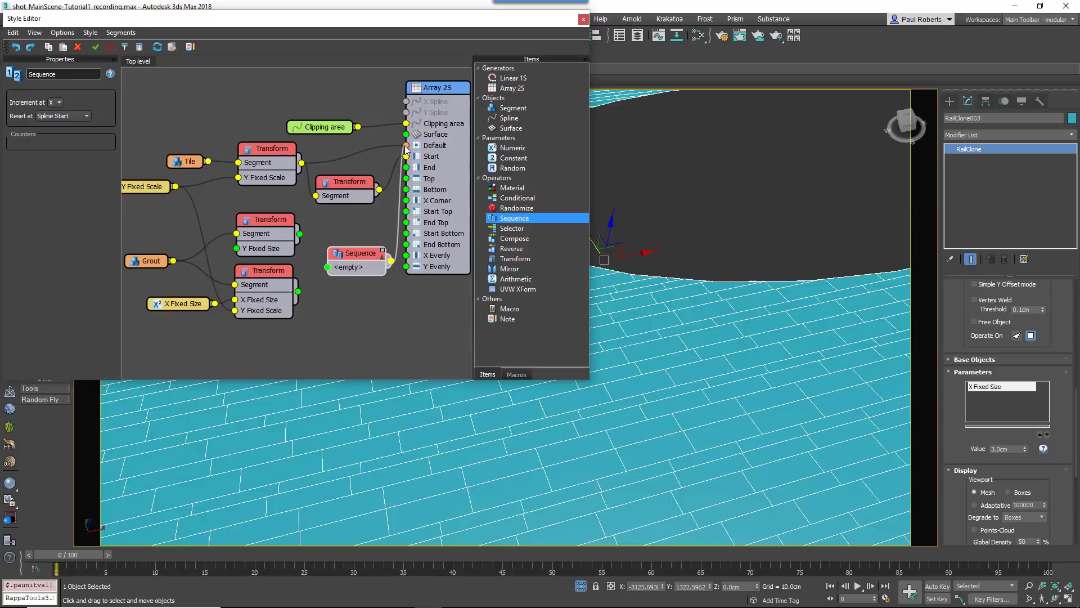
{"action": "left_click_drag", "start_coordinate": [299, 291], "coordinate": [315, 105]}
{"action": "left_click_drag", "start_coordinate": [347, 144], "coordinate": [347, 130]}
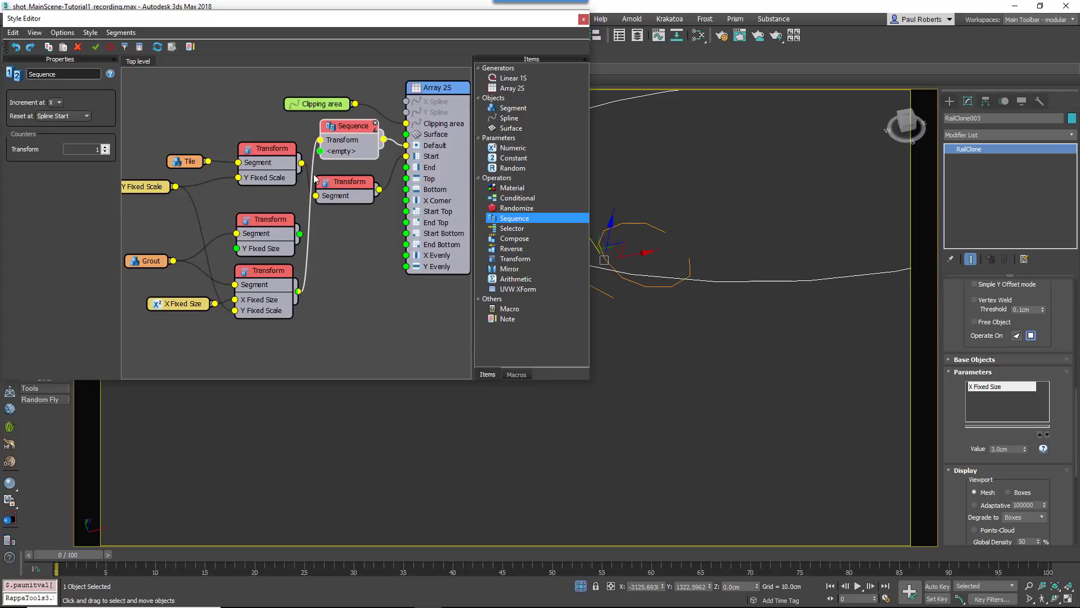
{"action": "left_click_drag", "start_coordinate": [303, 162], "coordinate": [320, 156]}
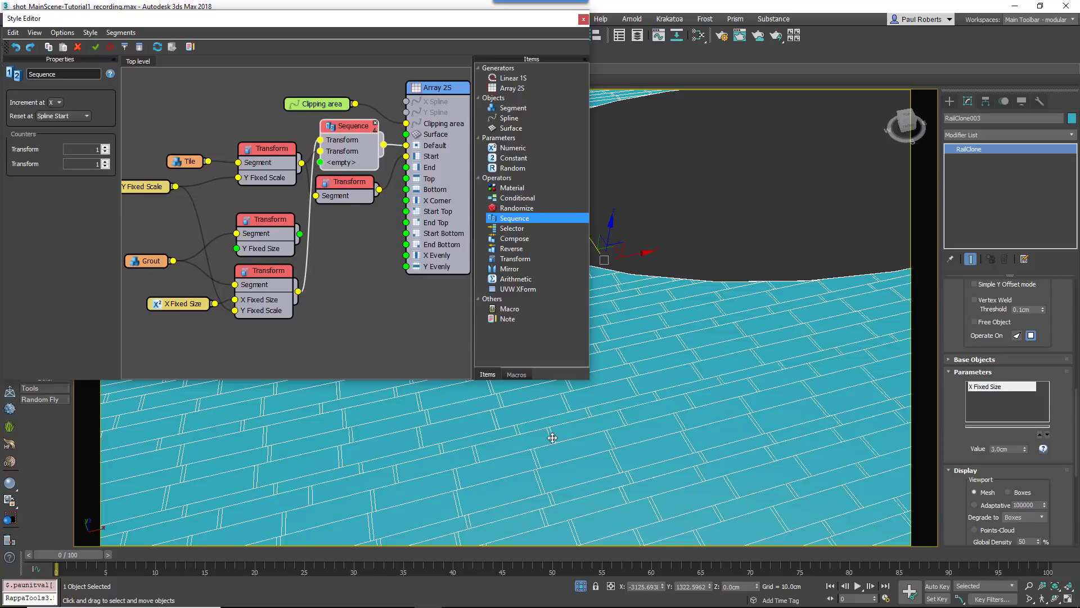
- Feed Default from a new Y-increment Sequence of the first Sequence and upper grout Transform, wiring the Numeric into that Transform's Y Fixed Size
{"action": "left_click_drag", "start_coordinate": [523, 218], "coordinate": [364, 313]}
{"action": "left_click", "coordinate": [56, 102]}
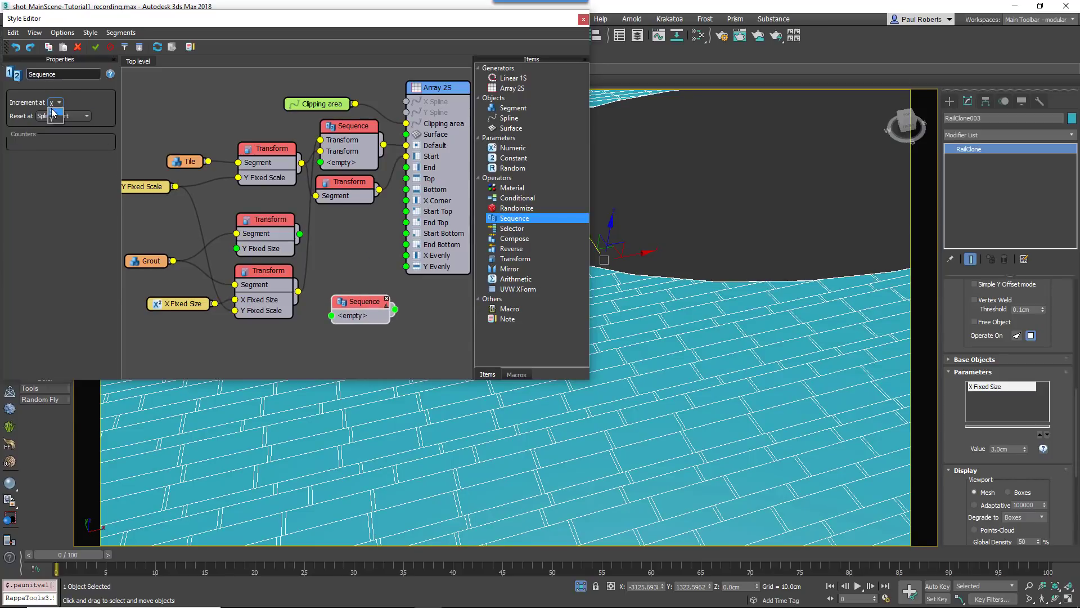
{"action": "left_click", "coordinate": [53, 119]}
{"action": "left_click_drag", "start_coordinate": [384, 144], "coordinate": [332, 326]}
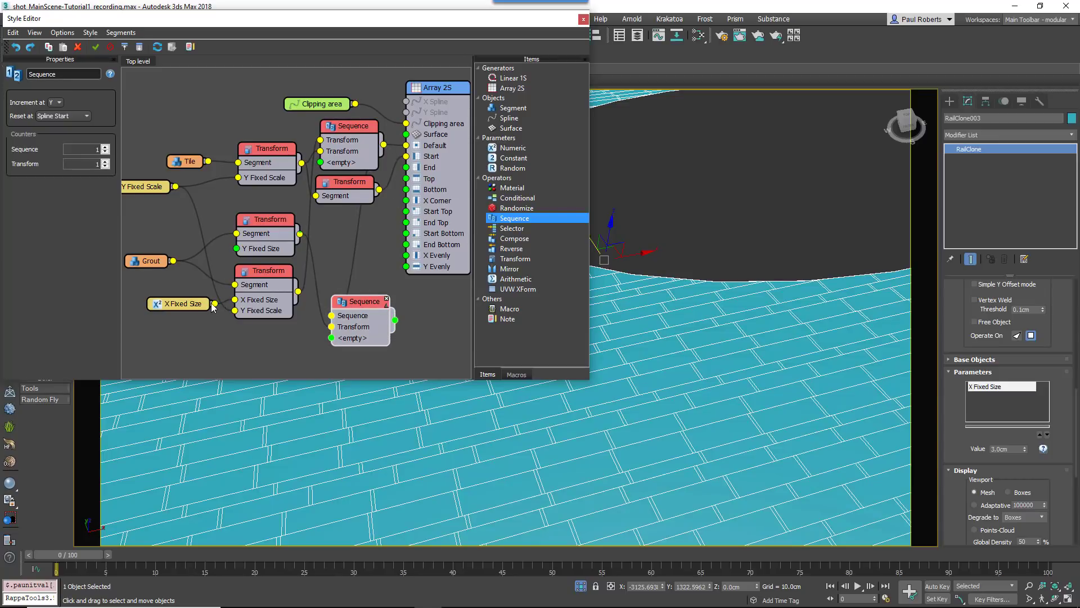
{"action": "left_click_drag", "start_coordinate": [215, 303], "coordinate": [237, 248]}
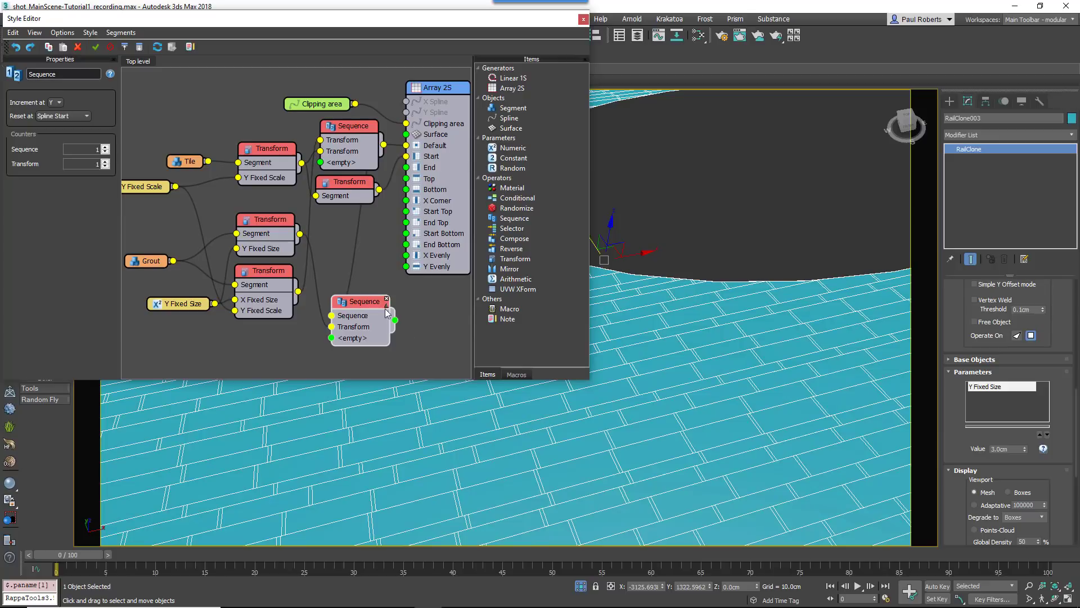
{"action": "left_click_drag", "start_coordinate": [395, 320], "coordinate": [431, 149]}
- Add a third Sequence incrementing at Y that alternates the random-scale tile Transform with the upper grout Transform, and wire it into Start
{"action": "scroll", "coordinate": [212, 239], "scroll_direction": "down", "scroll_amount": 2}
{"action": "left_click_drag", "start_coordinate": [282, 151], "coordinate": [326, 132]}
{"action": "left_click_drag", "start_coordinate": [299, 202], "coordinate": [349, 213]}
{"action": "left_click_drag", "start_coordinate": [303, 165], "coordinate": [295, 154]}
{"action": "left_click_drag", "start_coordinate": [515, 217], "coordinate": [349, 243]}
{"action": "left_click_drag", "start_coordinate": [370, 218], "coordinate": [325, 216]}
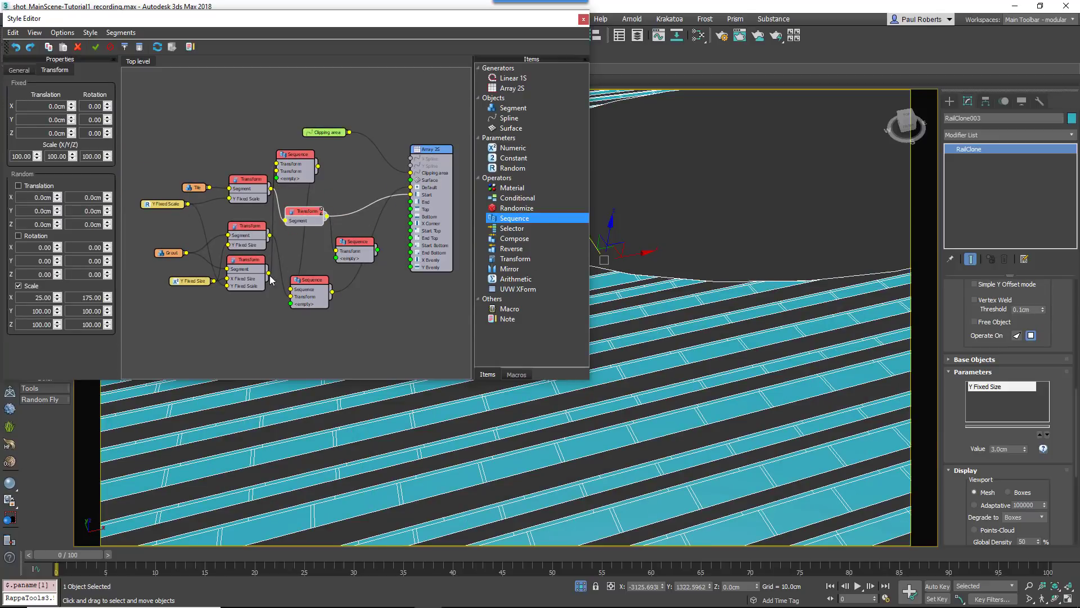
{"action": "left_click_drag", "start_coordinate": [270, 235], "coordinate": [336, 258]}
{"action": "left_click_drag", "start_coordinate": [378, 250], "coordinate": [410, 195]}
{"action": "left_click_drag", "start_coordinate": [355, 242], "coordinate": [367, 214]}
{"action": "left_click", "coordinate": [55, 103]}
{"action": "left_click", "coordinate": [54, 120]}
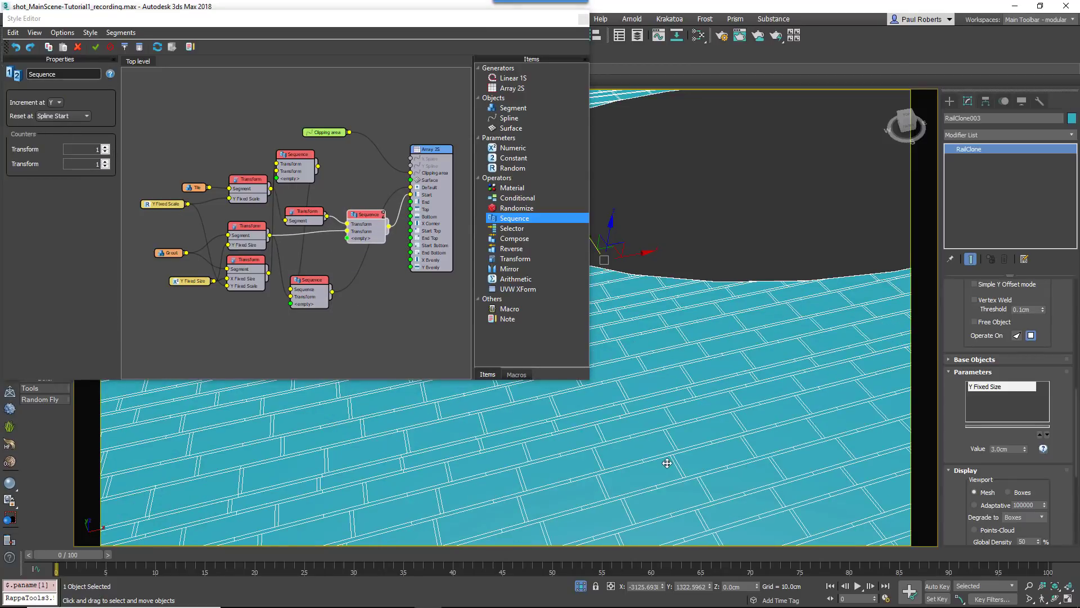
- Set the grout's Y Fixed Size parameter value to 1 cm
{"action": "middle_click_drag", "start_coordinate": [667, 463], "coordinate": [363, 222]}
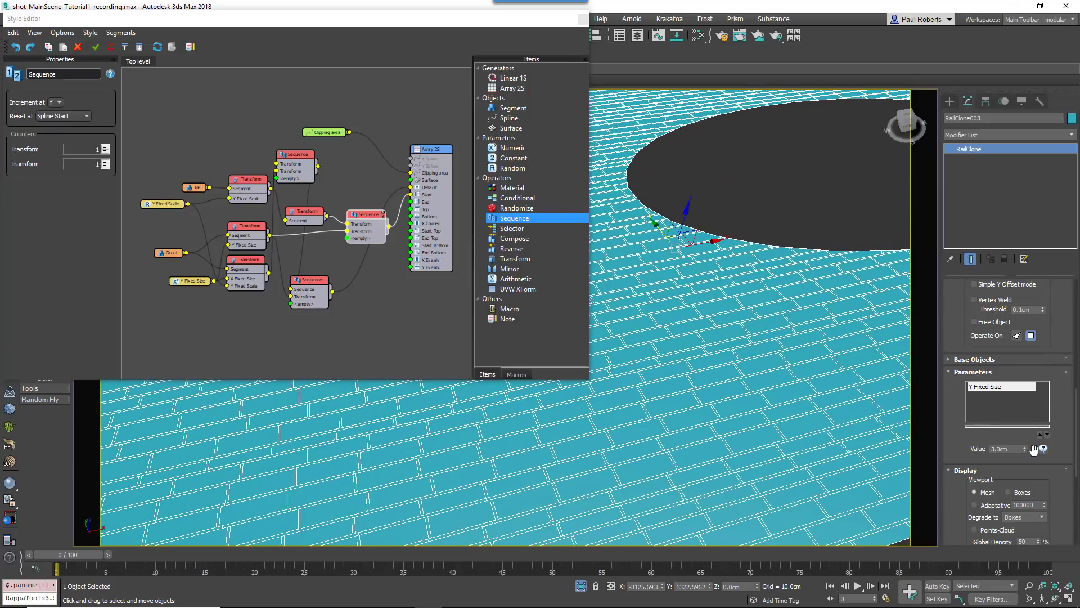
{"action": "mouse_move", "coordinate": [1028, 448]}
{"action": "left_mouse_down"}
{"action": "mouse_move", "coordinate": [1034, 375]}
{"action": "mouse_move", "coordinate": [1020, 455]}
{"action": "left_mouse_up"}
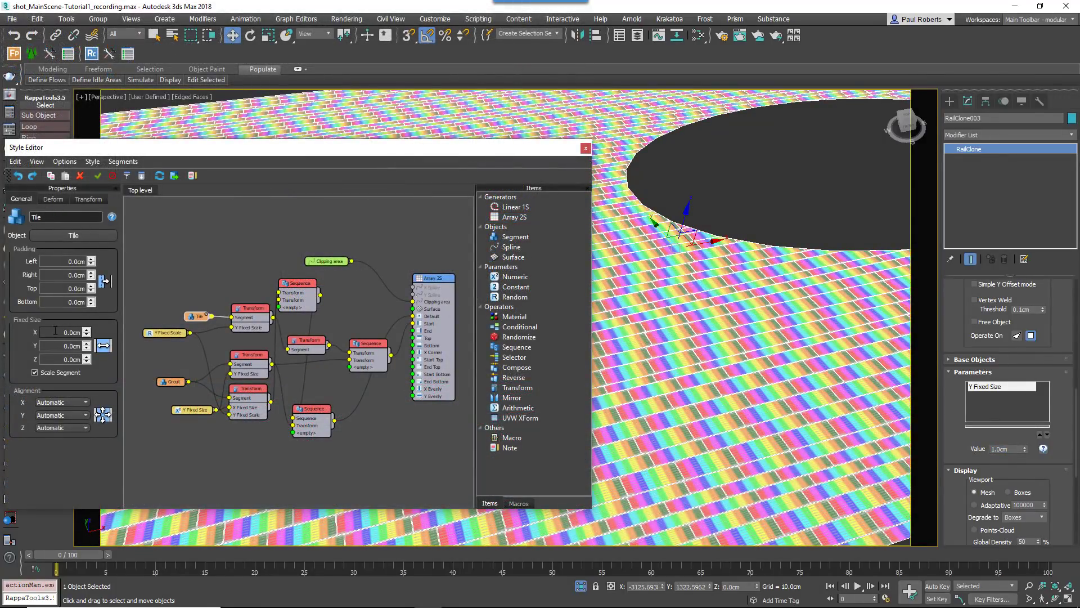
- Apply box mapping to the Tile segment with length, width and height all set to 1400 cm
{"action": "left_click", "coordinate": [53, 199]}
{"action": "left_click", "coordinate": [42, 320]}
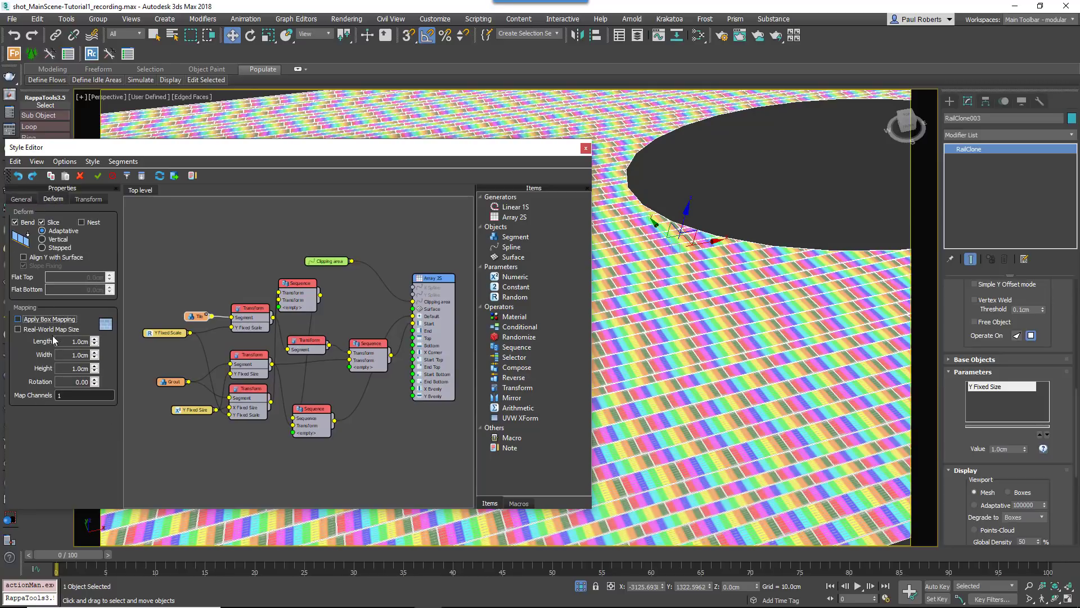
{"action": "double_click", "coordinate": [79, 341]}
{"action": "type", "text": "140"}
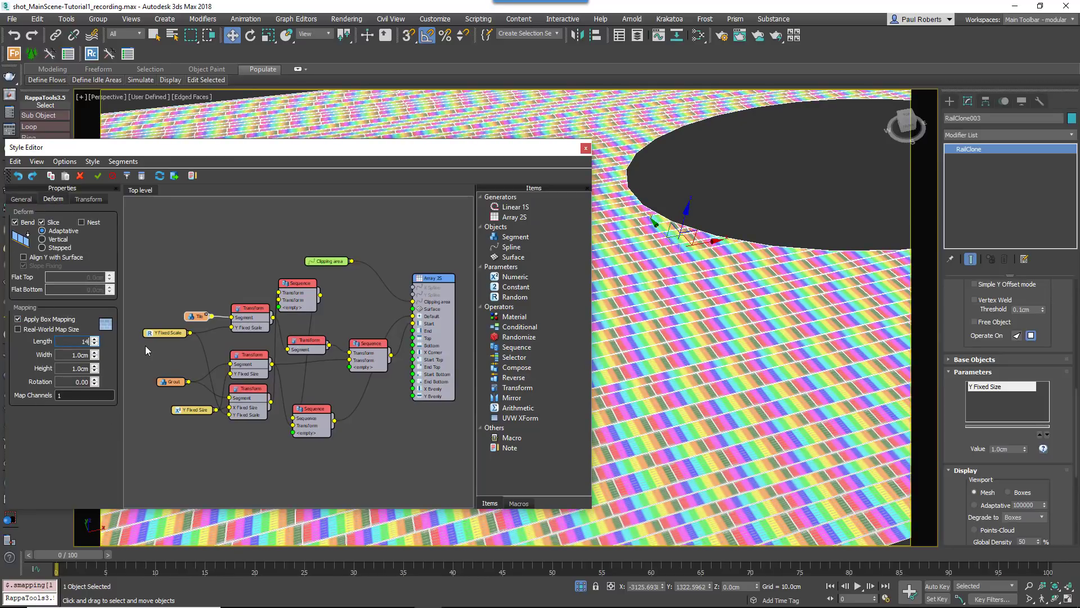
{"action": "type", "text": "0"}
{"action": "key", "text": "Tab"}
{"action": "type", "text": "1400"}
{"action": "key", "text": "Tab"}
{"action": "key", "text": "shift+Tab"}
{"action": "key", "text": "shift+Tab"}
{"action": "key", "text": "Tab"}
{"action": "key", "text": "Tab"}
{"action": "type", "text": "1400"}
{"action": "key", "text": "Return"}
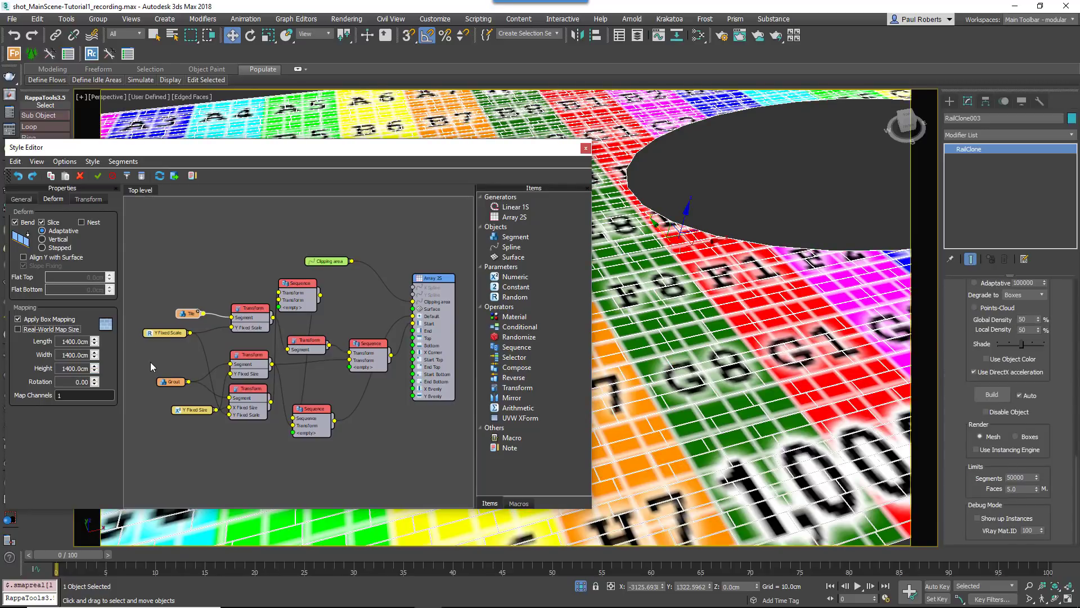
- Insert a UVW XForm operator between the Tile segment and its Transform, and open its random settings
{"action": "left_click_drag", "start_coordinate": [191, 316], "coordinate": [150, 291]}
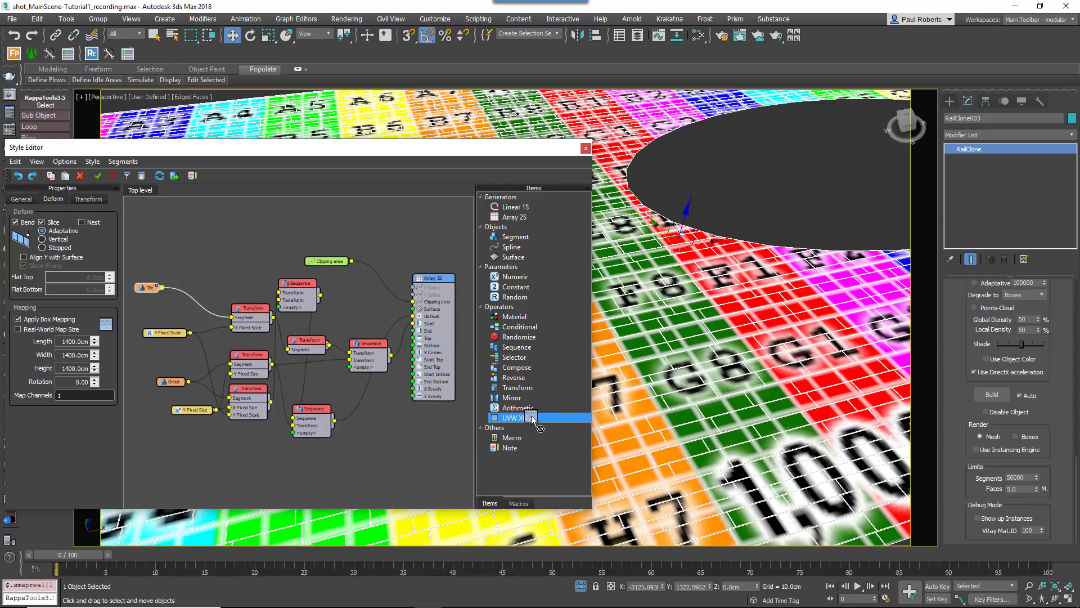
{"action": "left_click_drag", "start_coordinate": [539, 419], "coordinate": [232, 317]}
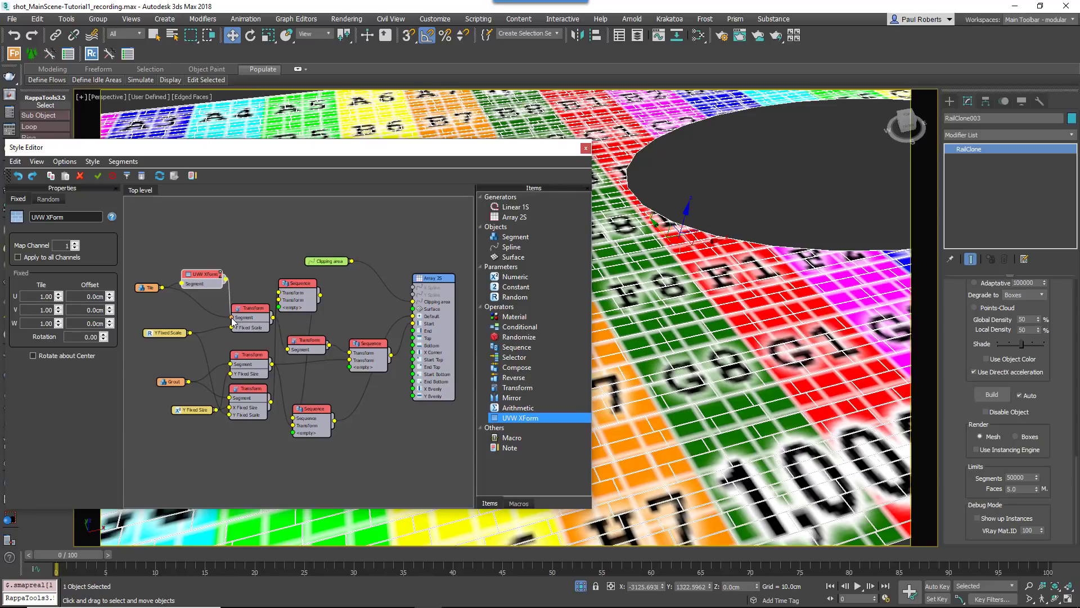
{"action": "left_click_drag", "start_coordinate": [193, 286], "coordinate": [185, 296]}
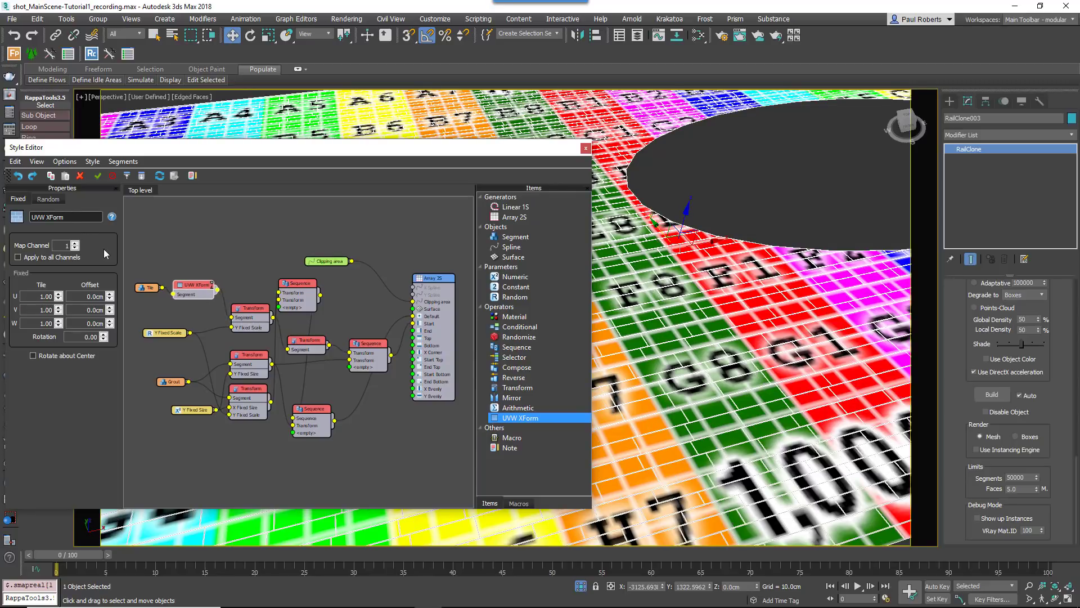
{"action": "left_click", "coordinate": [47, 201]}
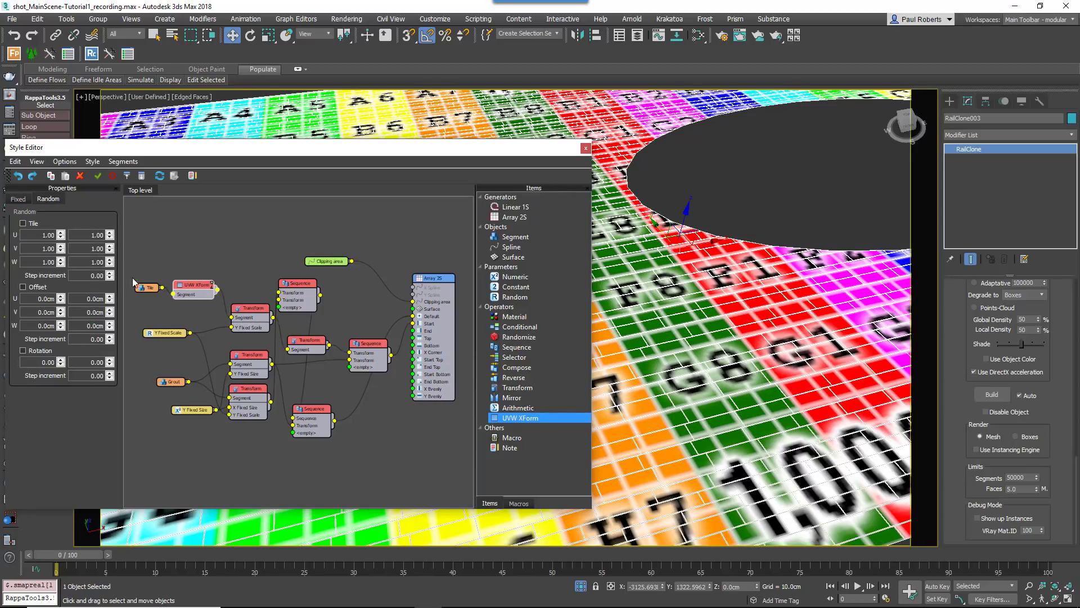
- Enable random UVW tiling on the tile's UVW XForm, with U and V each ranging from 8 to 15
{"action": "left_click_drag", "start_coordinate": [134, 283], "coordinate": [122, 287]}
{"action": "left_click", "coordinate": [23, 224]}
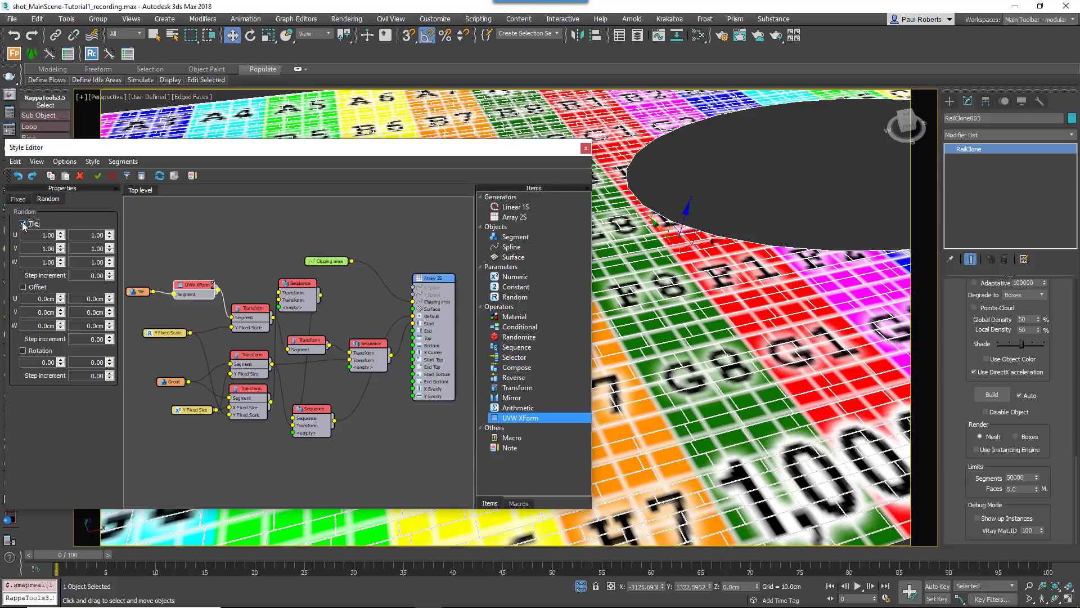
{"action": "left_click", "coordinate": [26, 237]}
{"action": "type", "text": "8"}
{"action": "key", "text": "Tab"}
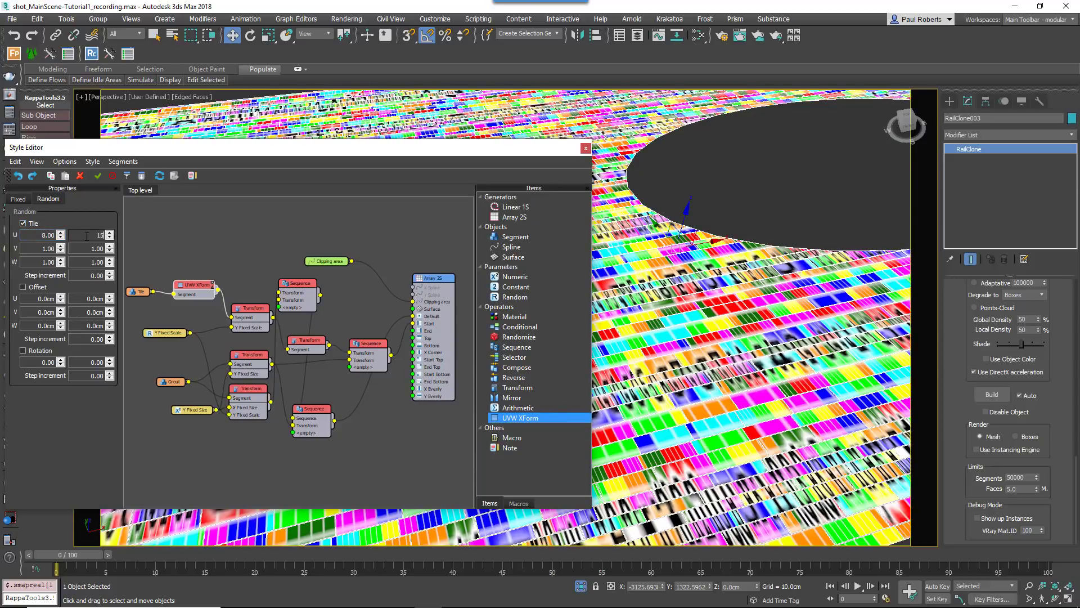
{"action": "type", "text": "15"}
{"action": "key", "text": "Tab"}
{"action": "type", "text": "8"}
{"action": "key", "text": "Tab"}
{"action": "type", "text": "15"}
{"action": "key", "text": "Tab"}
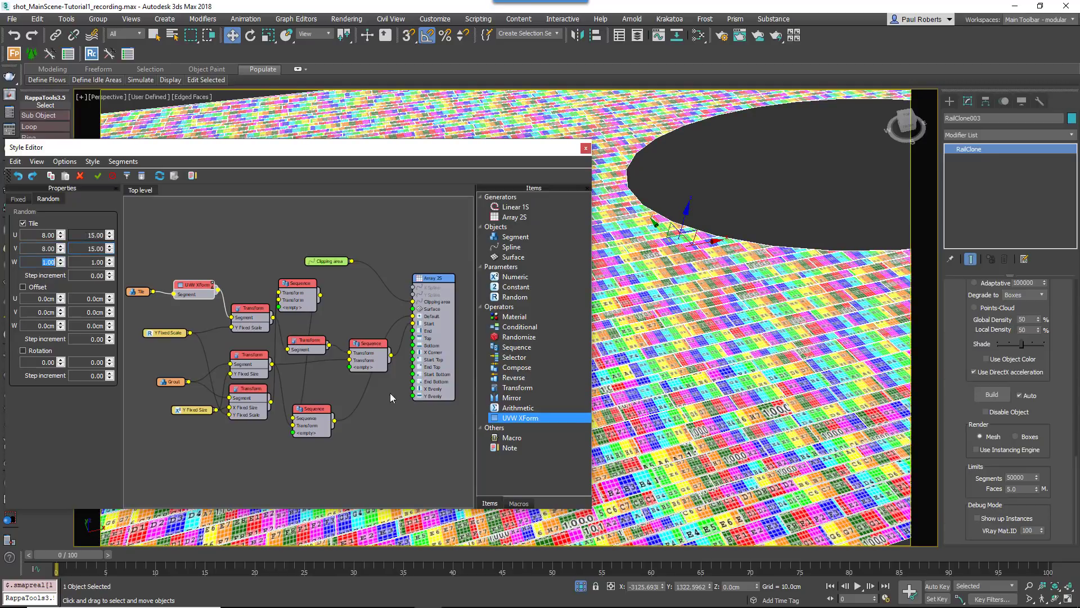
- Enable random UVW rotation from 0 to 360, close the style, and review the RailClone Color map in the material editor
{"action": "left_click", "coordinate": [23, 351]}
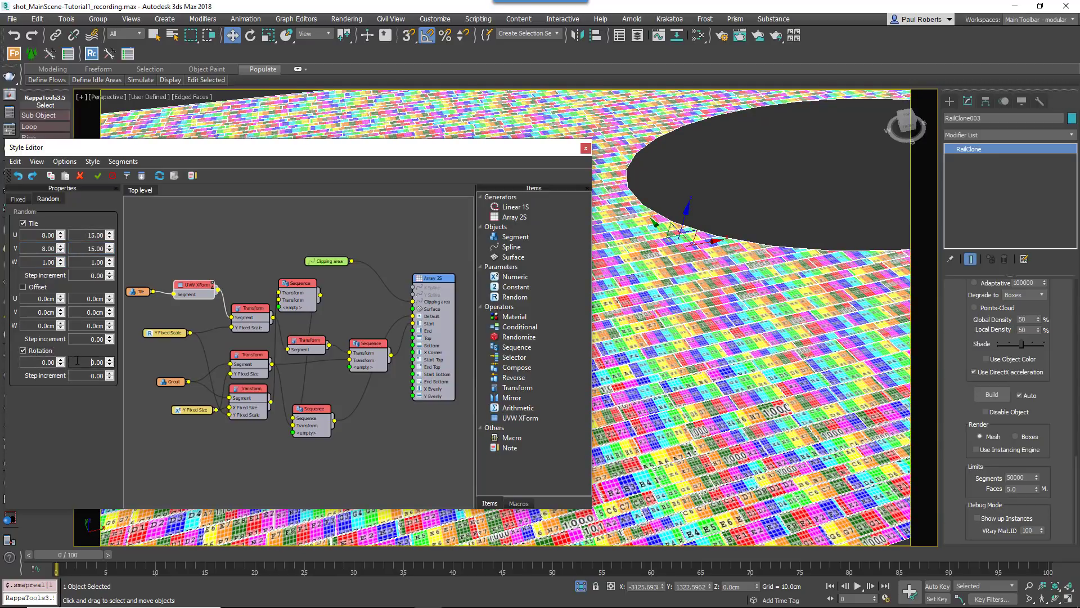
{"action": "left_click", "coordinate": [97, 361]}
{"action": "key", "text": "Return"}
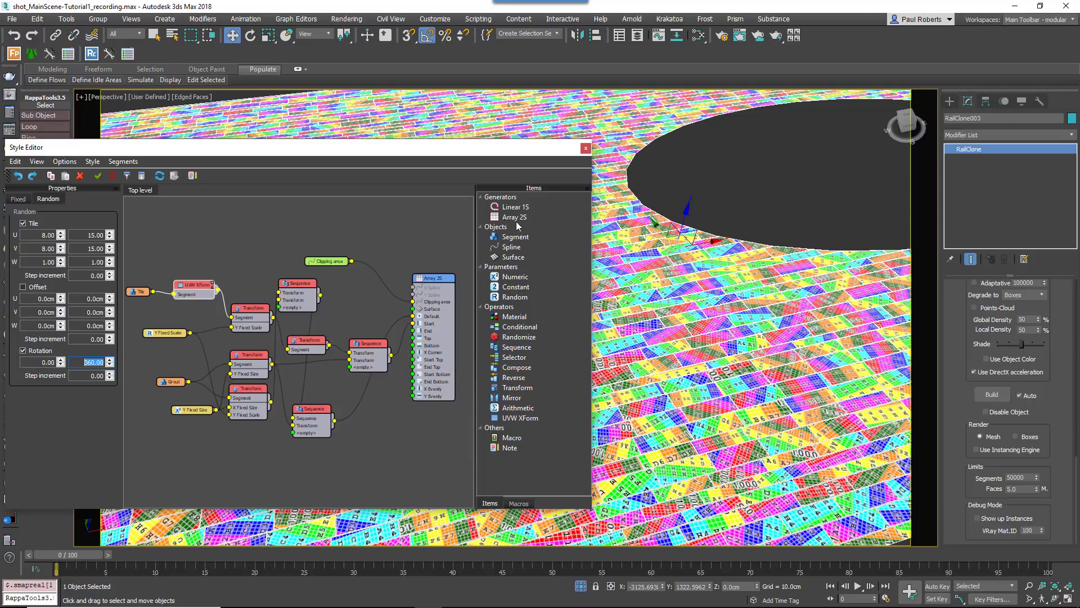
{"action": "left_click", "coordinate": [586, 149]}
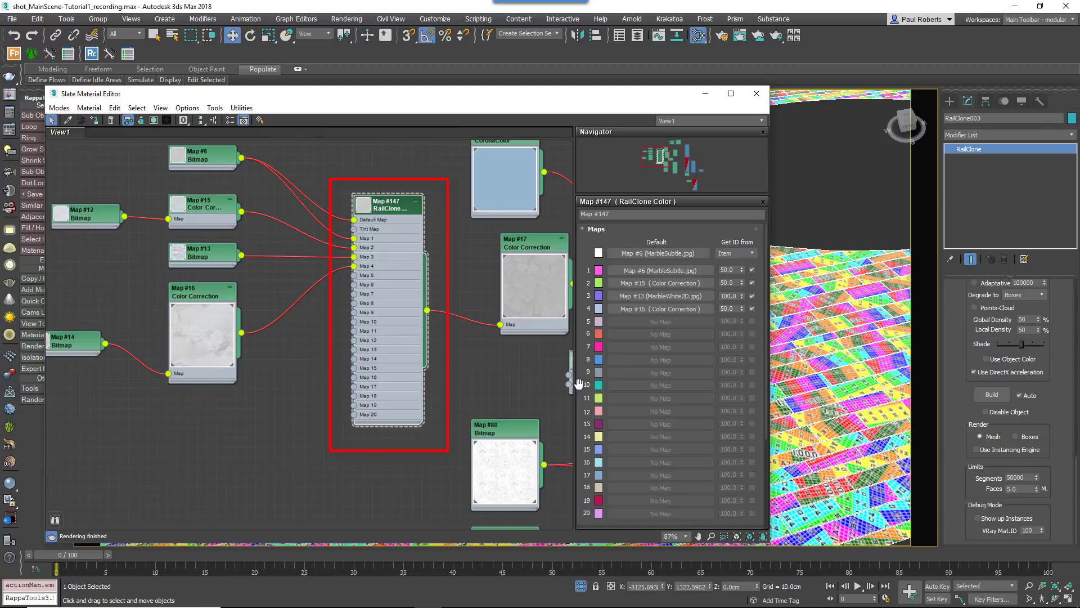
{"action": "scroll", "coordinate": [579, 384], "scroll_direction": "down", "scroll_amount": 3}
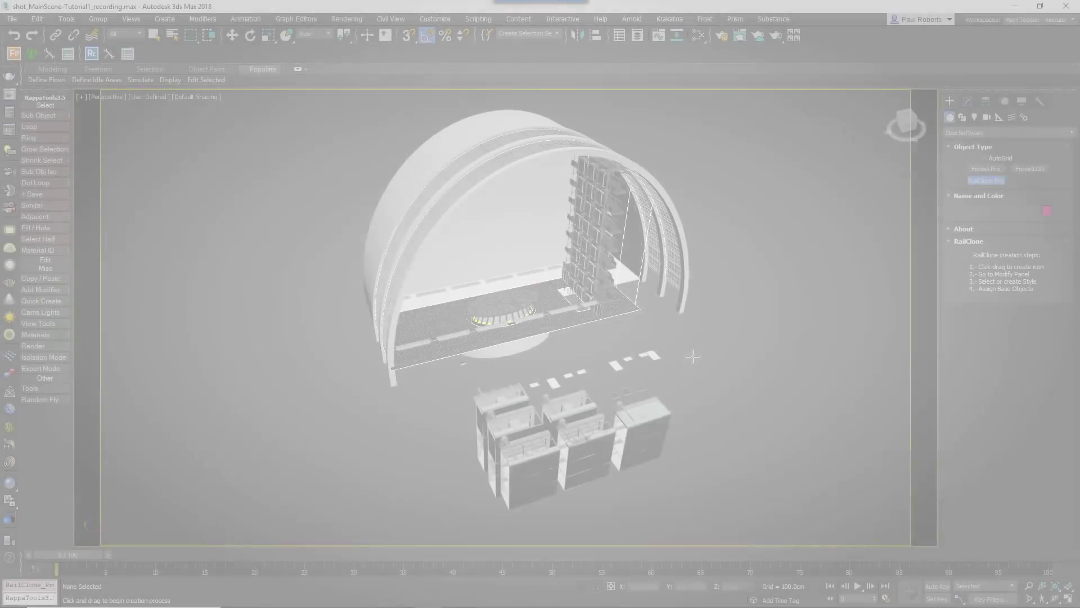
- Create a new RailClone object beside the facade modules and start its style with an Array 2S generator
{"action": "left_click_drag", "start_coordinate": [692, 356], "coordinate": [718, 378]}
{"action": "right_click", "coordinate": [718, 378]}
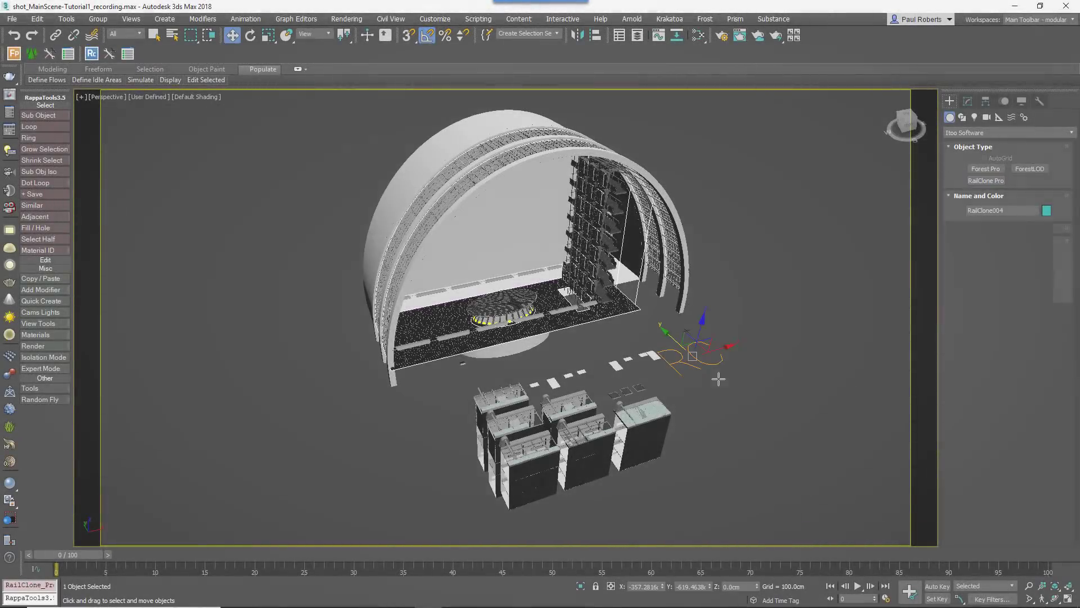
{"action": "left_click", "coordinate": [968, 101]}
{"action": "left_click", "coordinate": [976, 320]}
{"action": "left_click", "coordinate": [595, 211]}
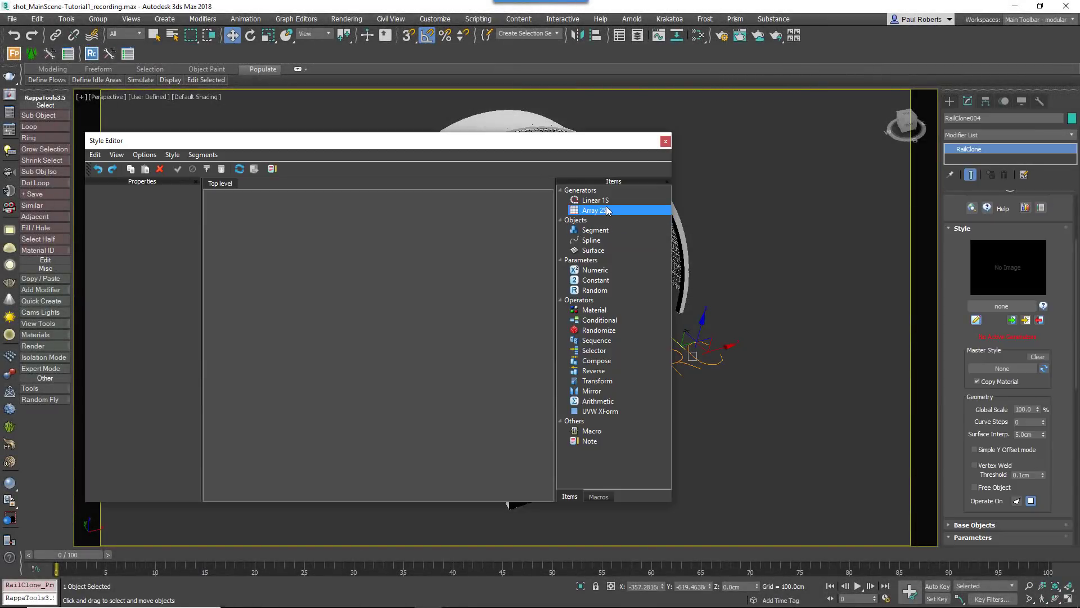
{"action": "left_click_drag", "start_coordinate": [606, 213], "coordinate": [459, 236]}
{"action": "left_click_drag", "start_coordinate": [458, 237], "coordinate": [457, 237]}
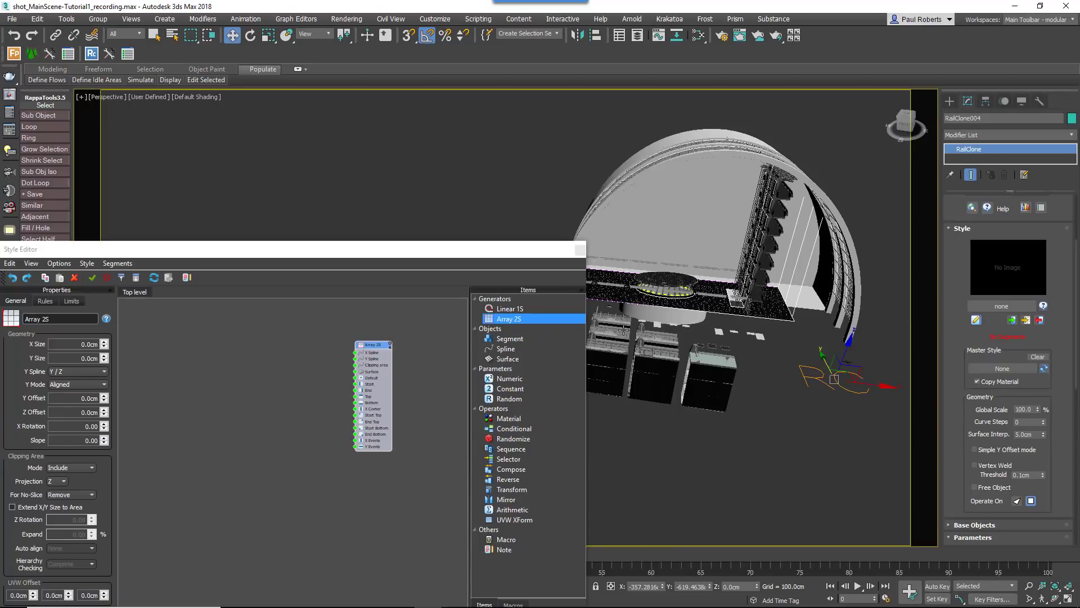
- Add a Spline node wired to the array's X Spline input and assign it the Spline Left Facade object
{"action": "left_click", "coordinate": [541, 349]}
{"action": "left_click_drag", "start_coordinate": [540, 349], "coordinate": [303, 360]}
{"action": "scroll", "coordinate": [304, 360], "scroll_direction": "up", "scroll_amount": 1}
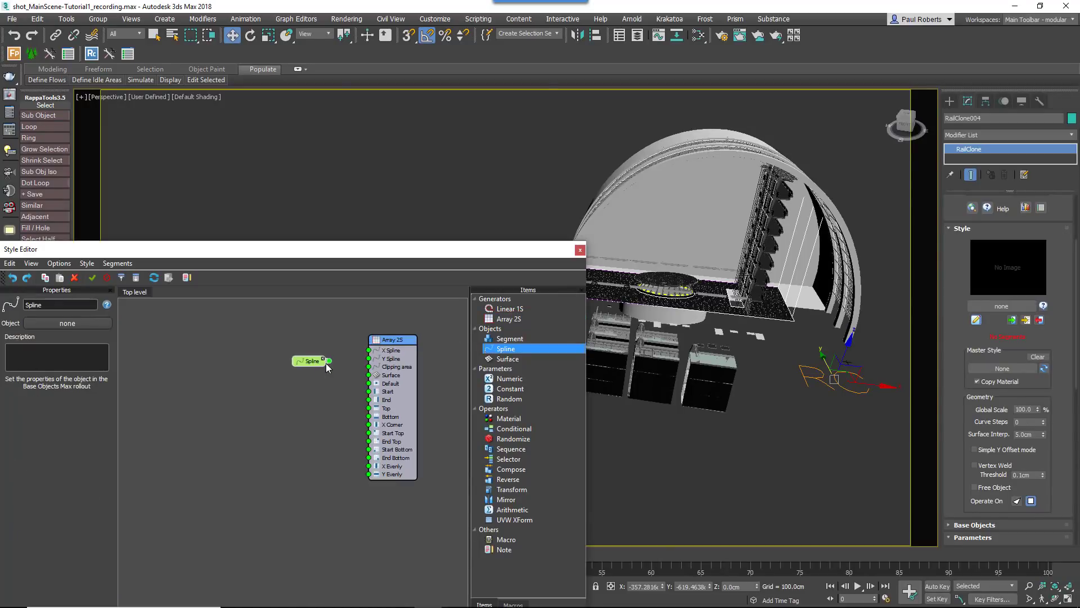
{"action": "left_click_drag", "start_coordinate": [371, 352], "coordinate": [370, 350]}
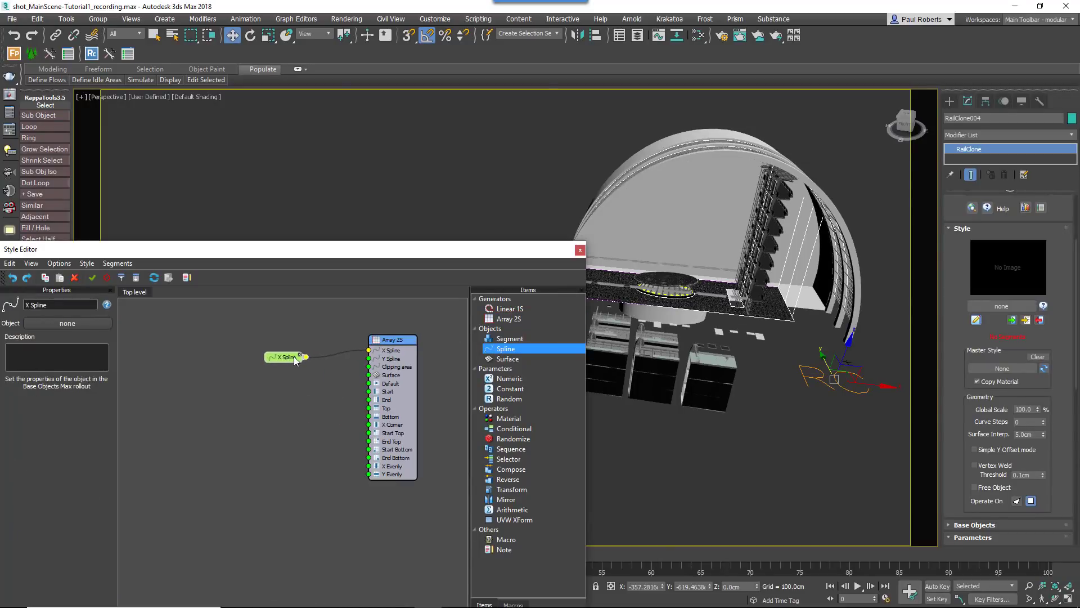
{"action": "left_click_drag", "start_coordinate": [294, 357], "coordinate": [290, 352]}
{"action": "left_click", "coordinate": [79, 321]}
{"action": "scroll", "coordinate": [751, 267], "scroll_direction": "up", "scroll_amount": 5}
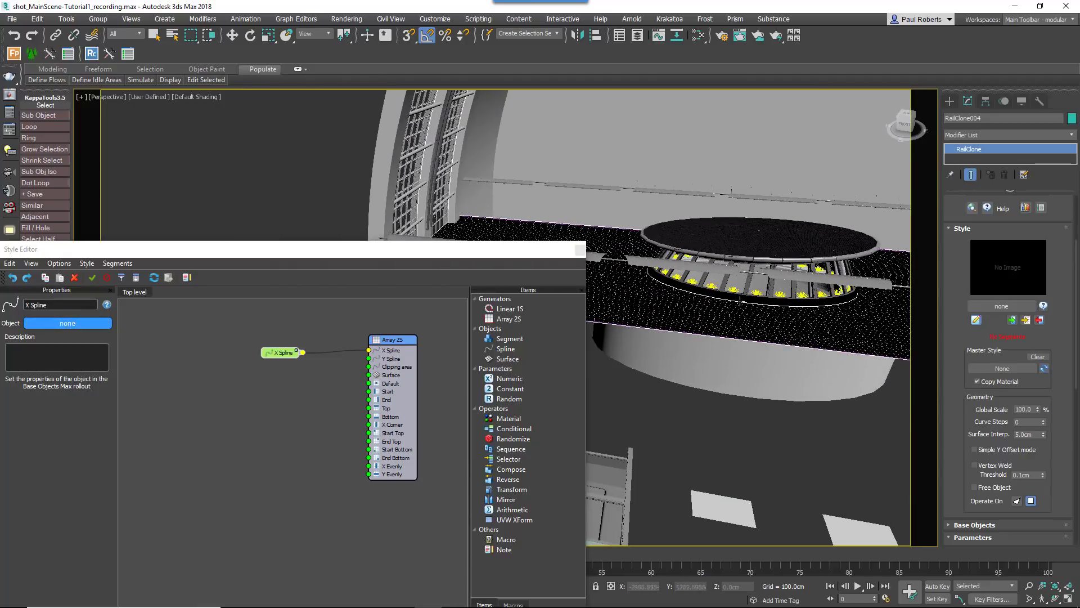
{"action": "left_click", "coordinate": [467, 216]}
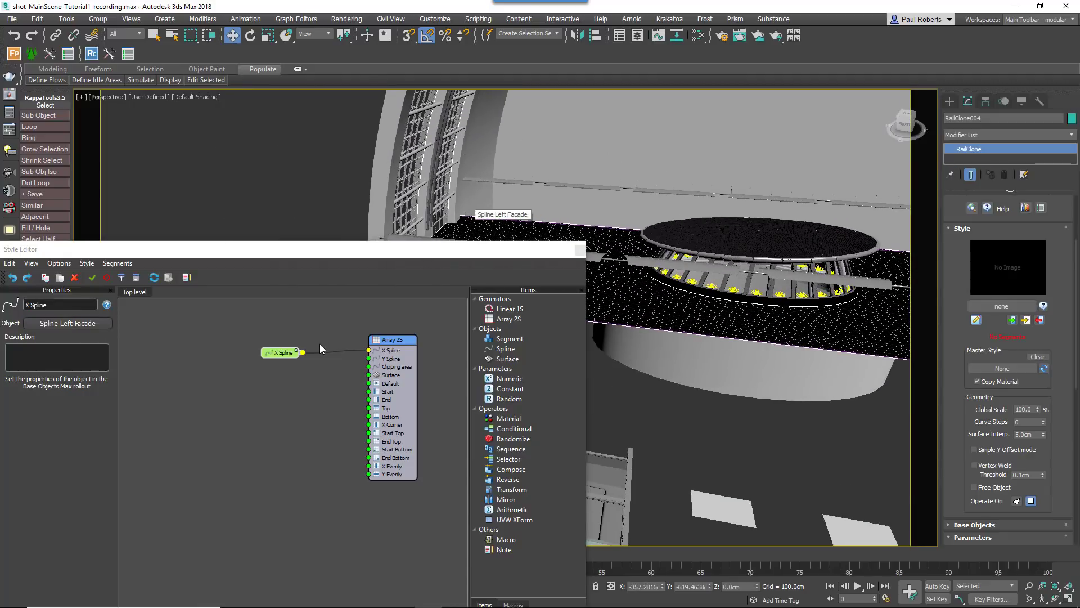
- Set the Array 2S generator's Y Size to 884 cm
{"action": "scroll", "coordinate": [682, 401], "scroll_direction": "down", "scroll_amount": 4}
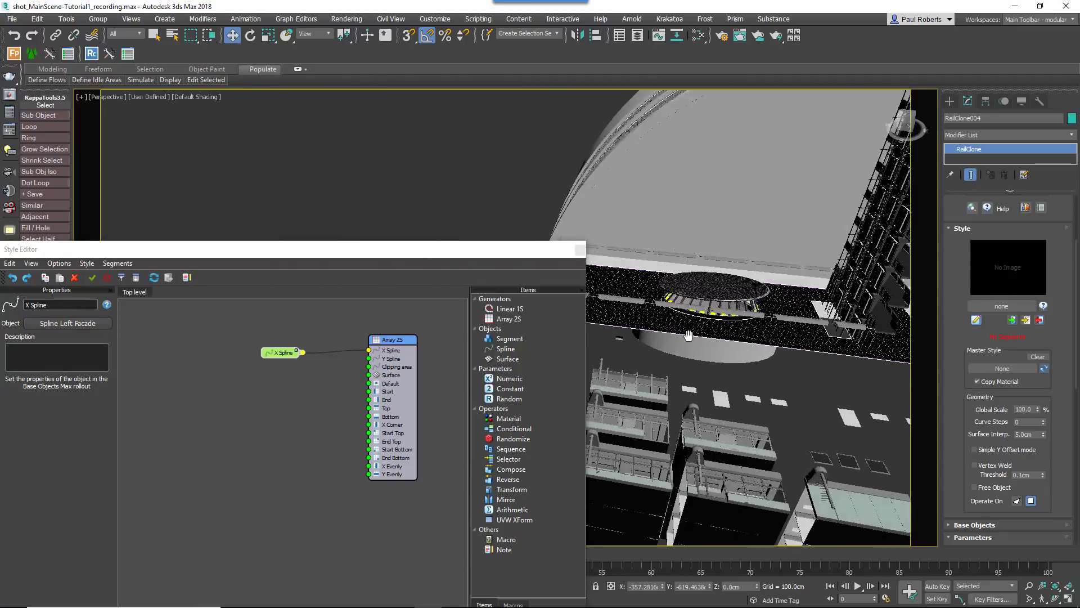
{"action": "left_click", "coordinate": [406, 356]}
{"action": "left_click", "coordinate": [57, 355]}
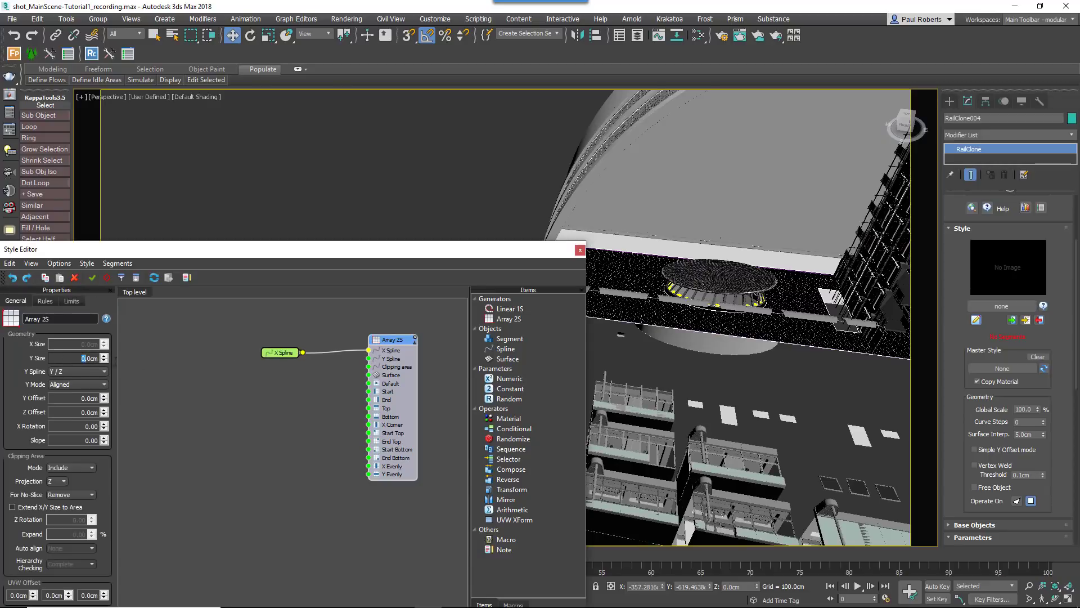
{"action": "type", "text": "884"}
{"action": "key", "text": "Return"}
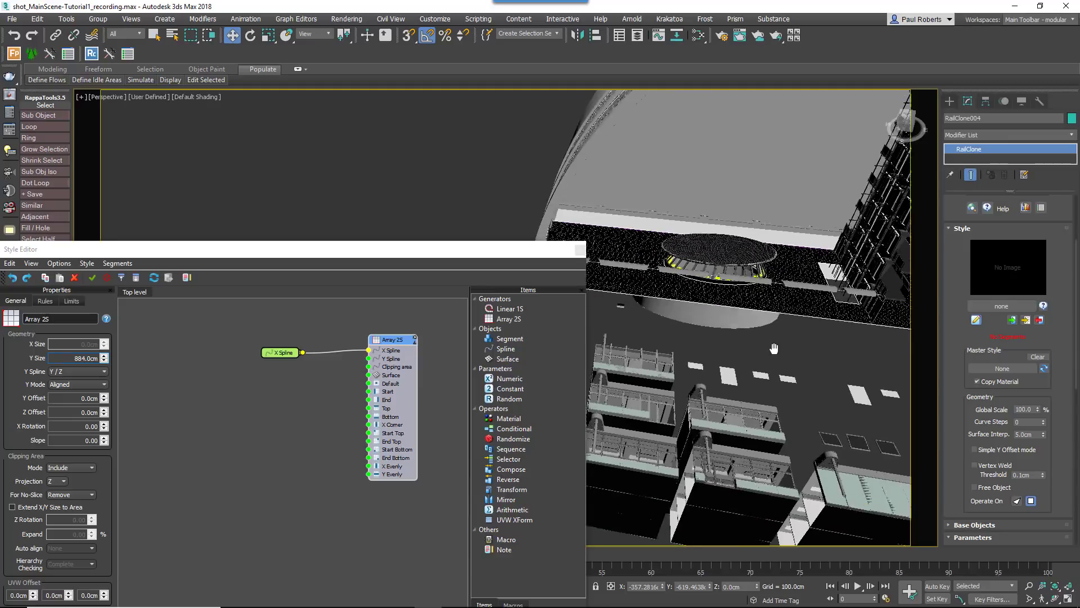
- Add a Segment node using the Segment_Base_Hallway_blank object and wire it to the array's Bottom input
{"action": "left_click_drag", "start_coordinate": [508, 338], "coordinate": [298, 390]}
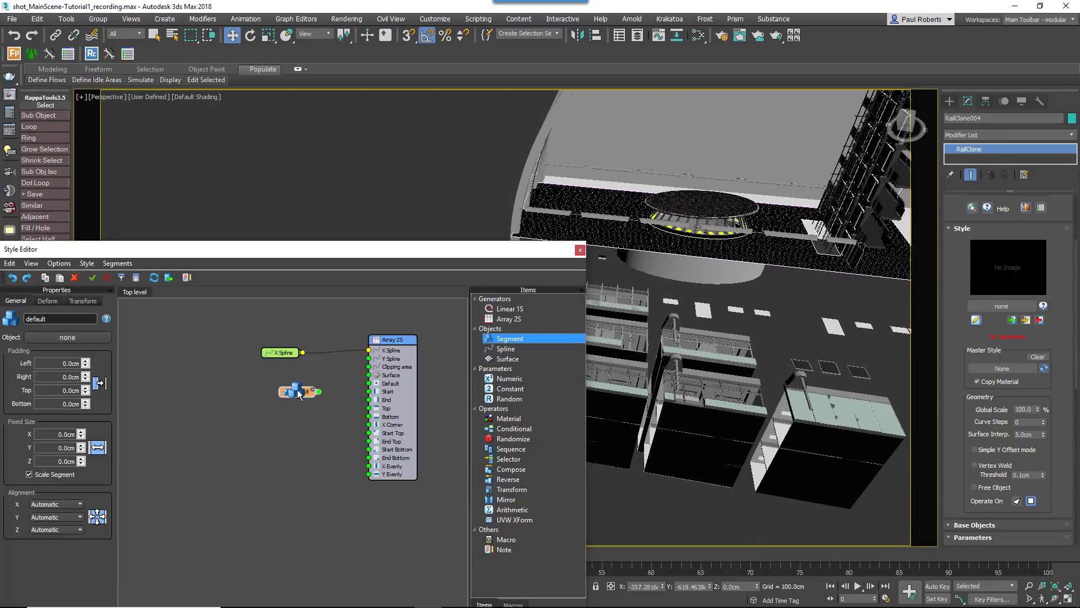
{"action": "left_click", "coordinate": [67, 337]}
{"action": "left_click", "coordinate": [836, 422]}
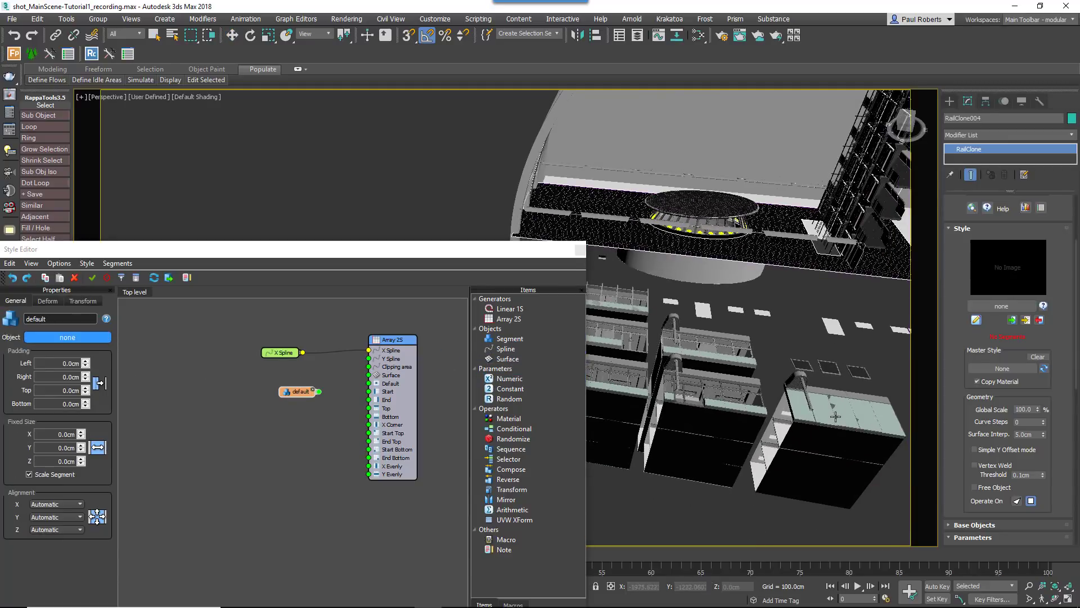
{"action": "left_click_drag", "start_coordinate": [331, 393], "coordinate": [369, 416]}
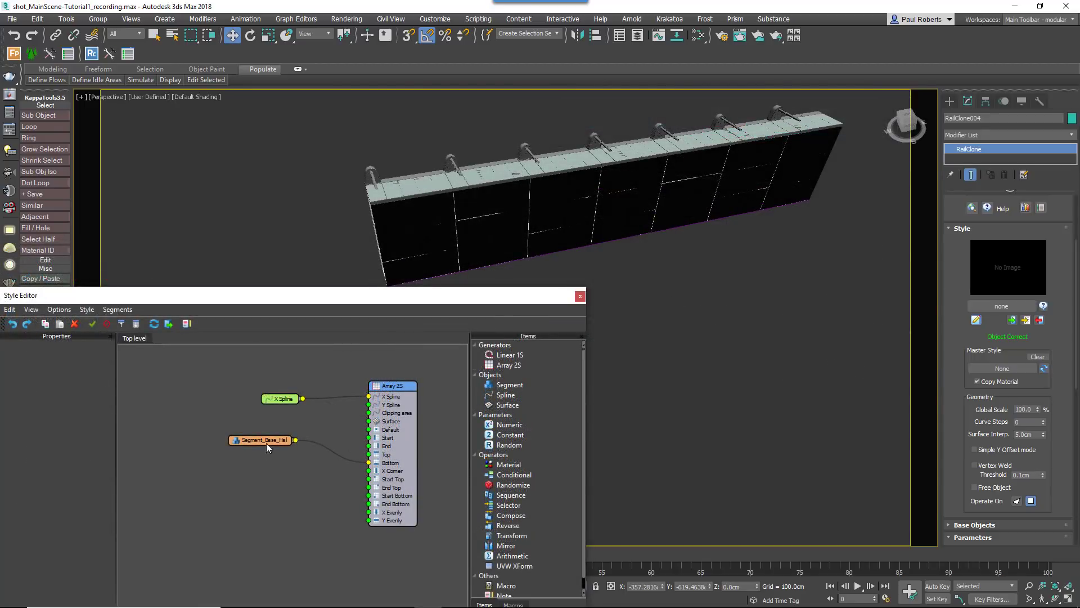
- Set the hallway segment's X, Y and Z alignment to Pivot
{"action": "left_click", "coordinate": [268, 441]}
{"action": "left_click", "coordinate": [56, 550]}
{"action": "left_click", "coordinate": [40, 566]}
{"action": "left_click", "coordinate": [57, 564]}
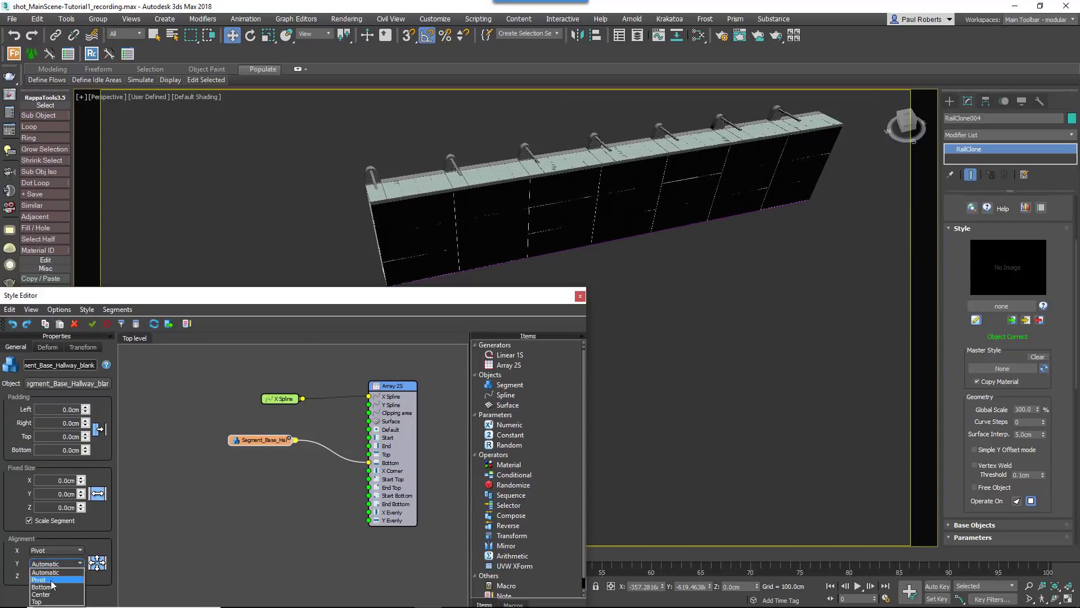
{"action": "left_click", "coordinate": [51, 581]}
{"action": "left_click", "coordinate": [51, 576]}
{"action": "left_click", "coordinate": [51, 576]}
{"action": "left_click", "coordinate": [51, 577]}
{"action": "left_click", "coordinate": [44, 546]}
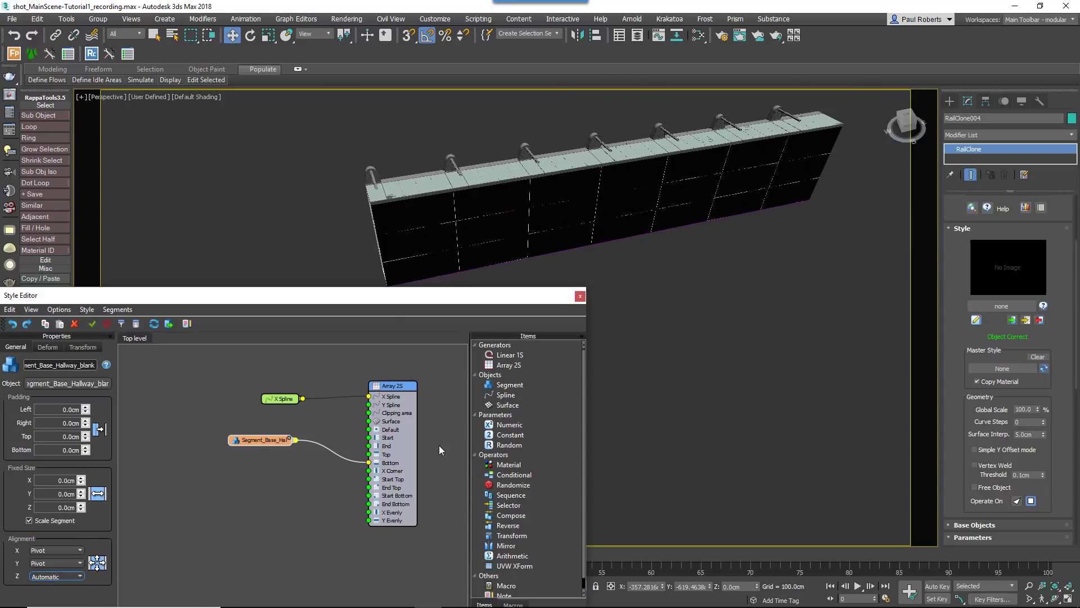
- Turn off Slice in the hallway segment's deform settings and inspect the facade from another angle
{"action": "left_click", "coordinate": [47, 346]}
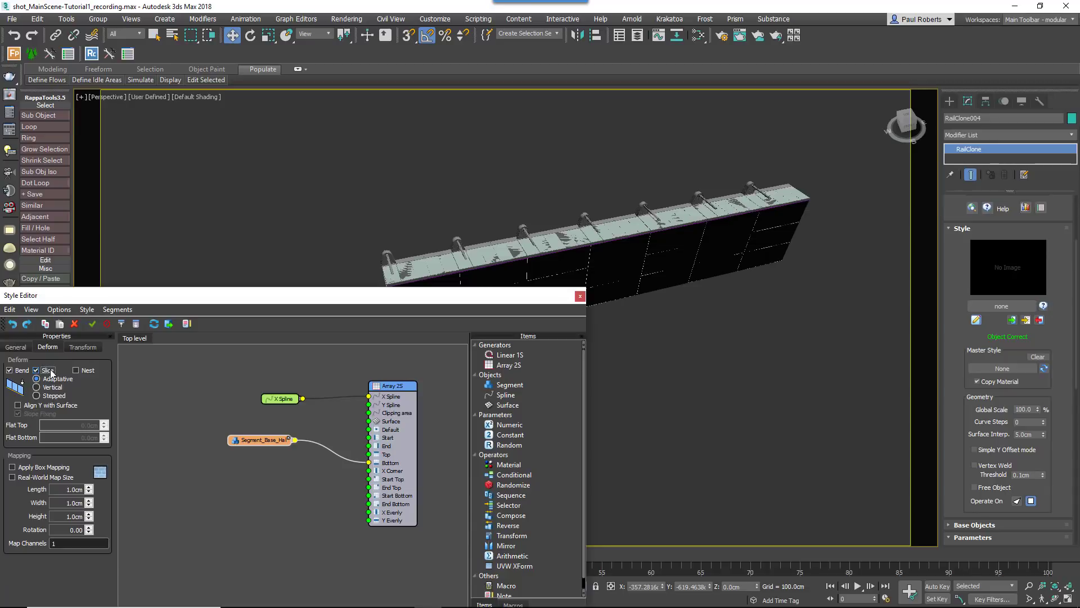
{"action": "middle_click_drag", "start_coordinate": [549, 248], "coordinate": [557, 218]}
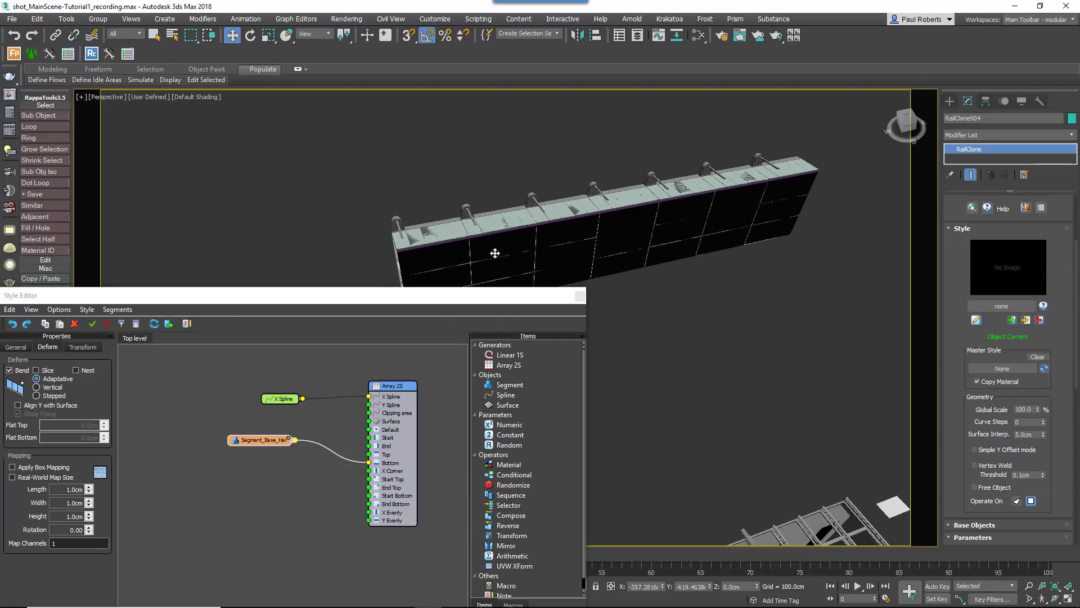
{"action": "middle_click_drag", "start_coordinate": [489, 248], "coordinate": [551, 204], "text": "alt"}
- Set the Array 2S generator's X Rotation to 90 degrees
{"action": "left_click", "coordinate": [397, 386]}
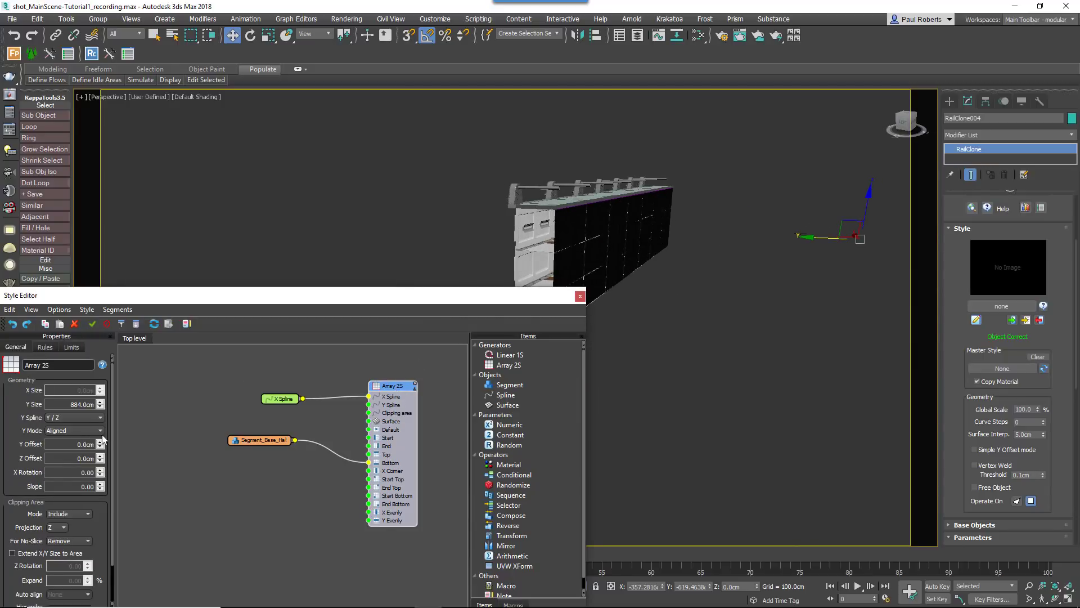
{"action": "left_click_drag", "start_coordinate": [77, 472], "coordinate": [167, 471]}
{"action": "type", "text": "90"}
{"action": "key", "text": "Return"}
{"action": "mouse_move", "coordinate": [630, 230]}
{"action": "middle_mouse_down", "text": "alt"}
{"action": "mouse_move", "coordinate": [531, 241]}
{"action": "mouse_move", "coordinate": [617, 234]}
{"action": "middle_mouse_up", "text": "alt"}
- Duplicate the hallway segment node, assign Segment_Base to the copy, wire it to Default, and tidy the node layout
{"action": "left_click_drag", "start_coordinate": [246, 443], "coordinate": [213, 431]}
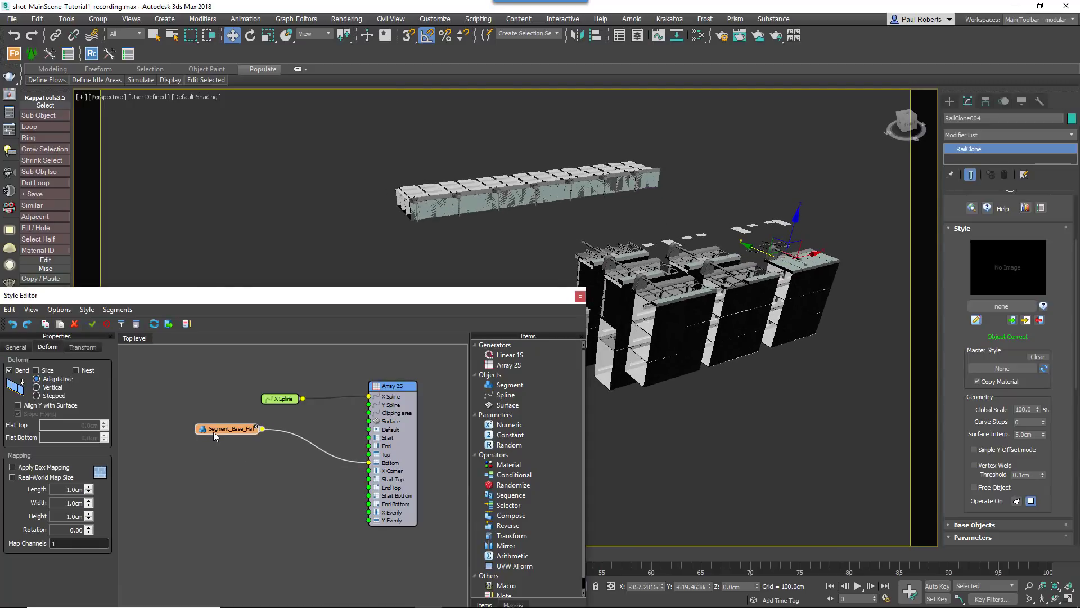
{"action": "key", "text": "ctrl+v"}
{"action": "left_click", "coordinate": [101, 383]}
{"action": "middle_click_drag", "start_coordinate": [640, 304], "coordinate": [714, 343], "text": "alt"}
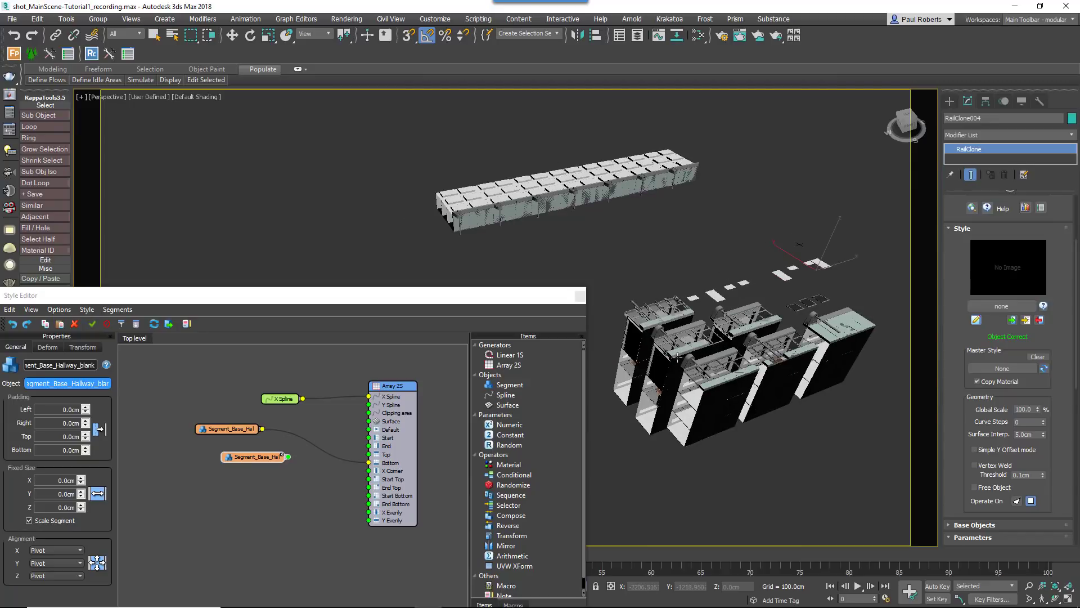
{"action": "left_click", "coordinate": [629, 372]}
{"action": "left_click_drag", "start_coordinate": [280, 456], "coordinate": [370, 430]}
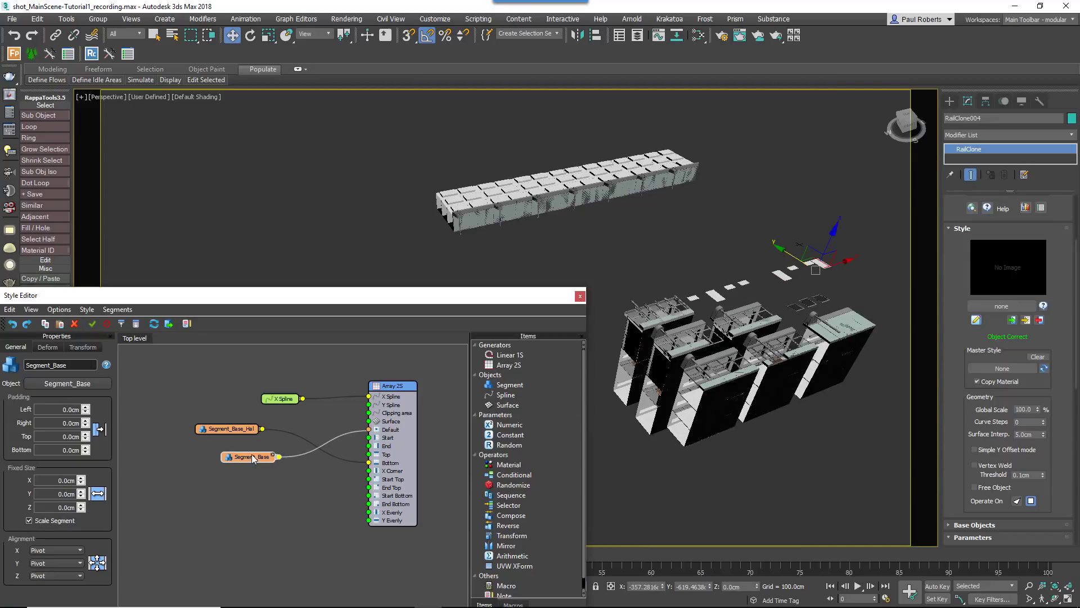
{"action": "left_click_drag", "start_coordinate": [252, 457], "coordinate": [220, 455]}
{"action": "middle_click_drag", "start_coordinate": [266, 476], "coordinate": [264, 496]}
- Insert a Transform between the hallway segment and the Bottom input, with top padding of -29 cm
{"action": "middle_click_drag", "start_coordinate": [666, 323], "coordinate": [705, 309], "text": "alt"}
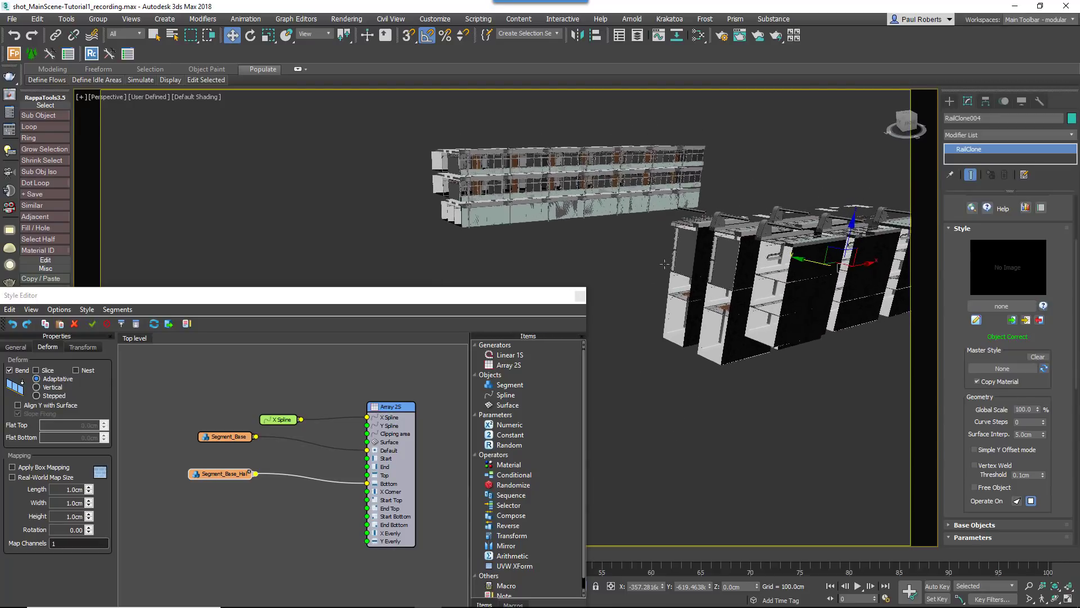
{"action": "scroll", "coordinate": [559, 191], "scroll_direction": "up", "scroll_amount": 7}
{"action": "middle_click_drag", "start_coordinate": [425, 228], "coordinate": [456, 215]}
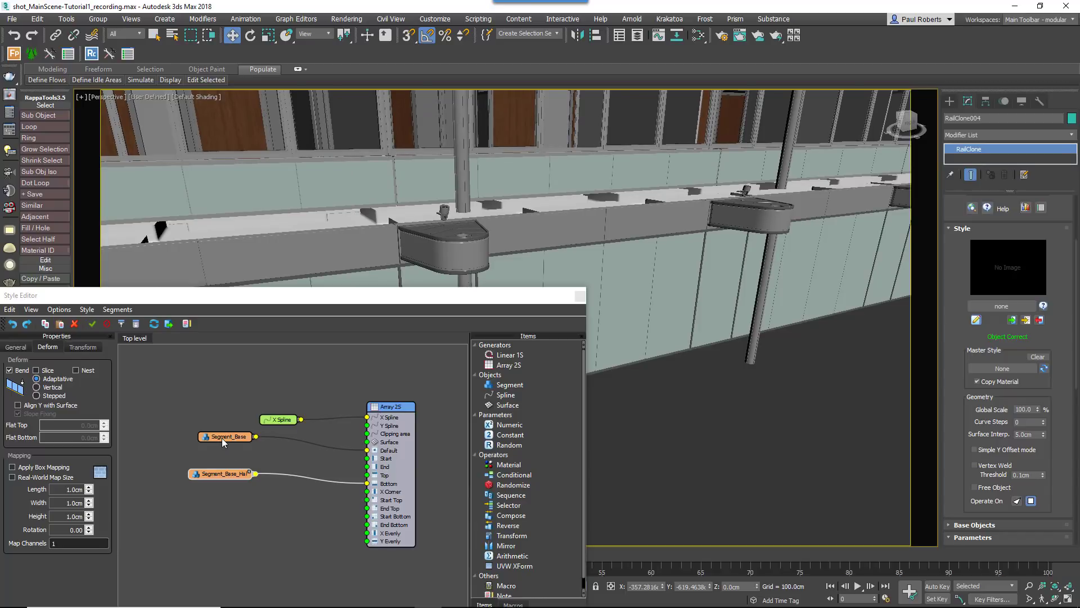
{"action": "left_click_drag", "start_coordinate": [501, 535], "coordinate": [256, 474]}
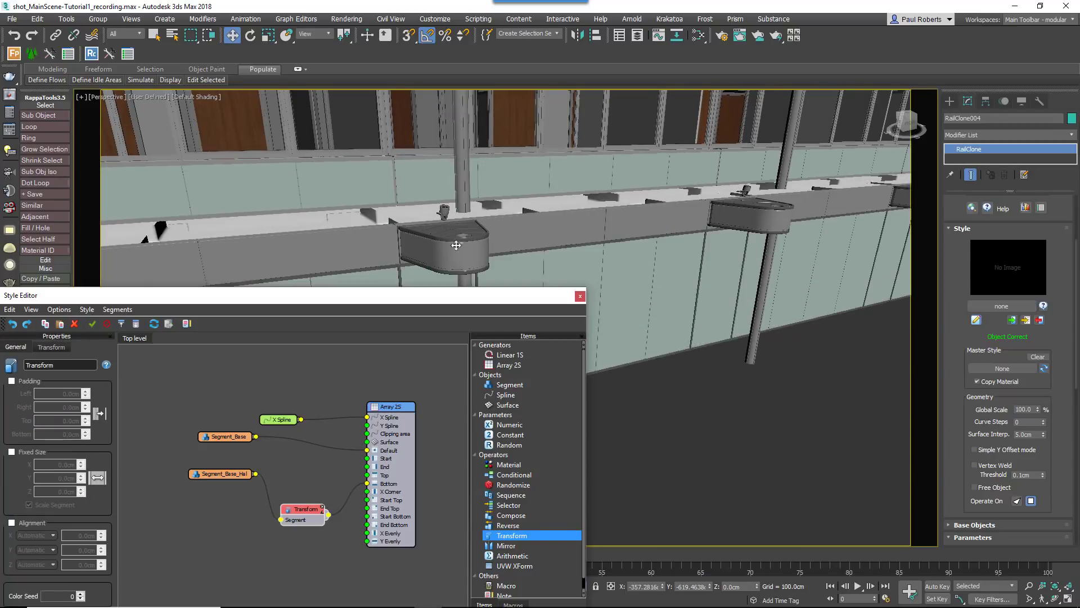
{"action": "scroll", "coordinate": [550, 260], "scroll_direction": "up", "scroll_amount": 3}
{"action": "left_click", "coordinate": [12, 380]}
{"action": "double_click", "coordinate": [73, 420]}
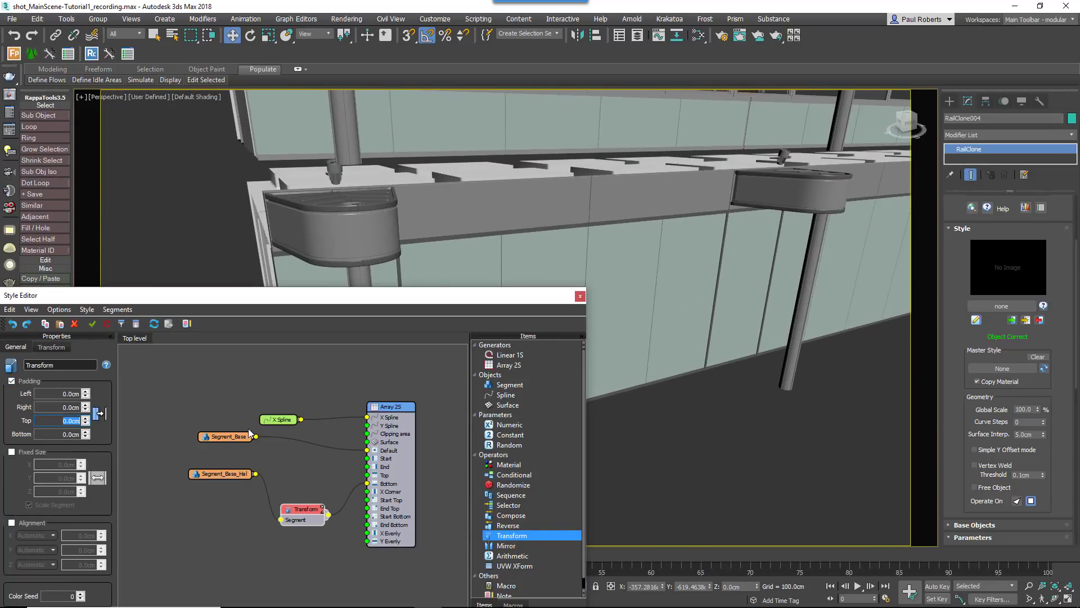
{"action": "type", "text": "-29"}
{"action": "scroll", "coordinate": [510, 287], "scroll_direction": "down", "scroll_amount": 5}
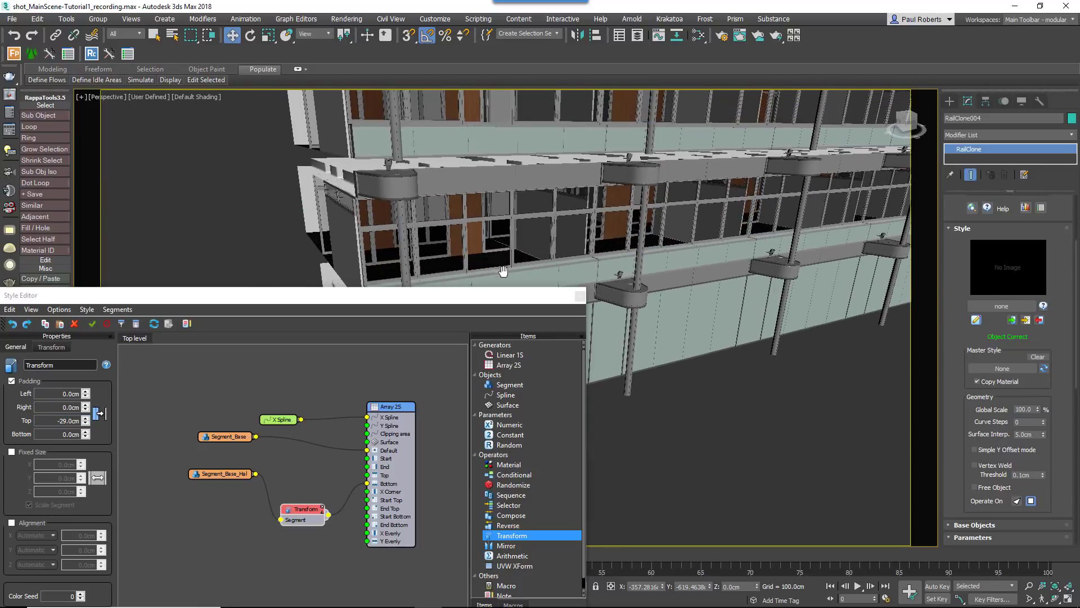
- Insert a Transform between Segment_Base and the Default input, with top padding of -23.5 cm
{"action": "left_click_drag", "start_coordinate": [512, 535], "coordinate": [284, 445]}
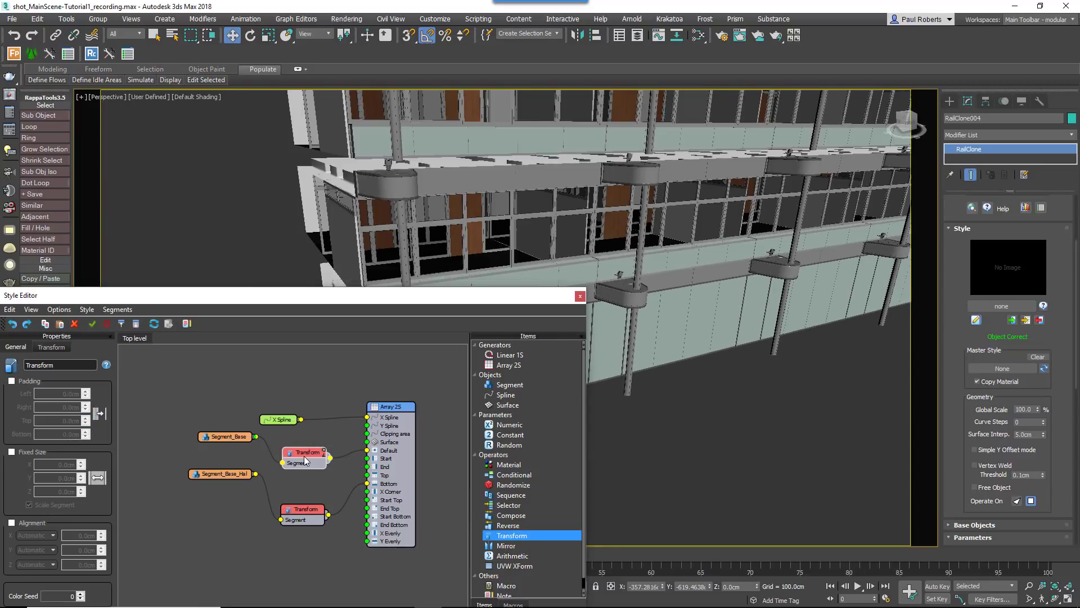
{"action": "left_click", "coordinate": [11, 381]}
{"action": "left_click", "coordinate": [59, 420]}
{"action": "type", "text": "-23.5"}
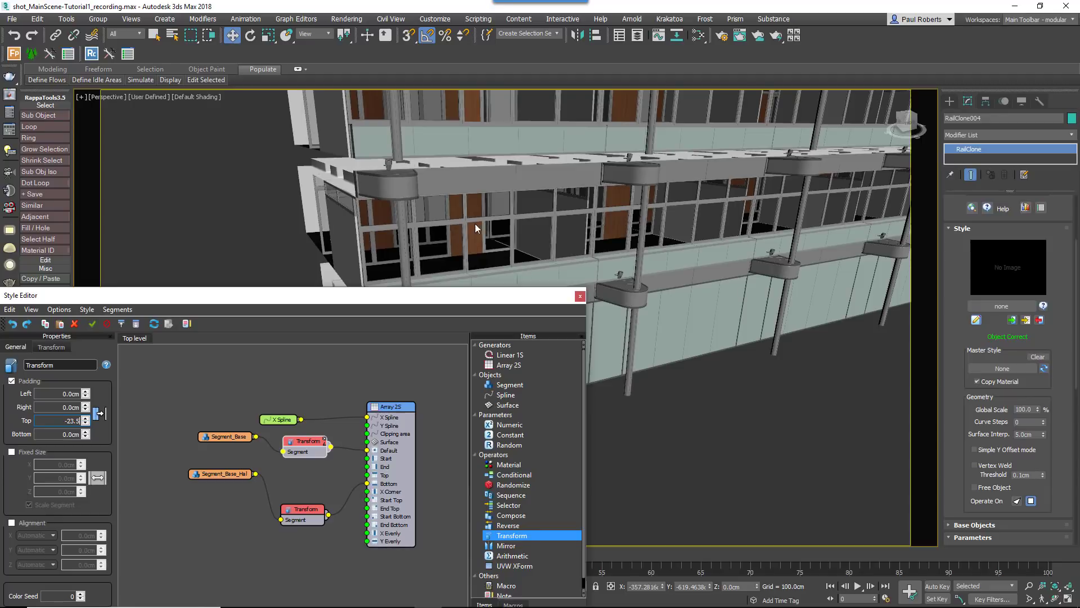
- Duplicate the Segment_Base node below the original and assign the Segment_Base_Topfloor object from the scene to the copy
{"action": "scroll", "coordinate": [475, 228], "scroll_direction": "down", "scroll_amount": 5}
{"action": "left_click", "coordinate": [219, 447]}
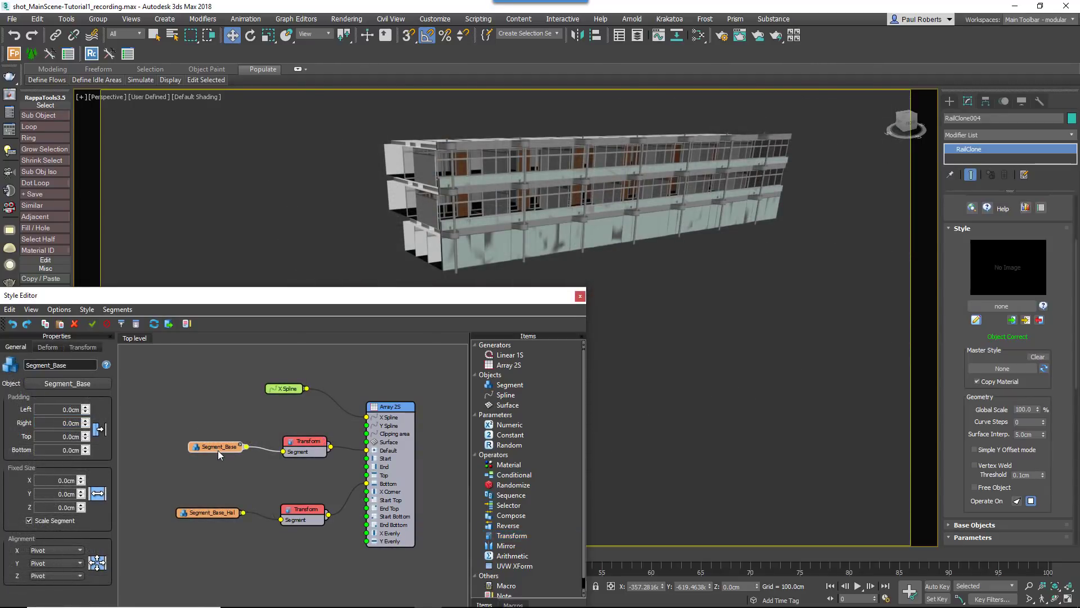
{"action": "key", "text": "ctrl+c"}
{"action": "key", "text": "ctrl+v"}
{"action": "left_click_drag", "start_coordinate": [231, 456], "coordinate": [206, 481]}
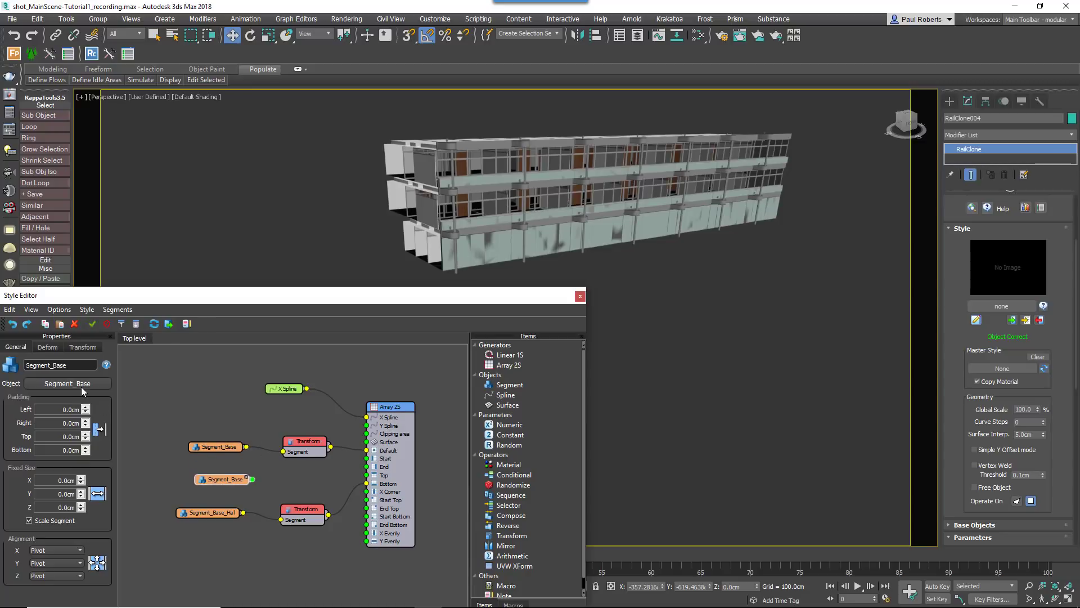
{"action": "left_click", "coordinate": [82, 388]}
{"action": "scroll", "coordinate": [731, 408], "scroll_direction": "down", "scroll_amount": 5}
{"action": "middle_click_drag", "start_coordinate": [691, 392], "coordinate": [639, 423]}
{"action": "scroll", "coordinate": [630, 438], "scroll_direction": "up", "scroll_amount": 3}
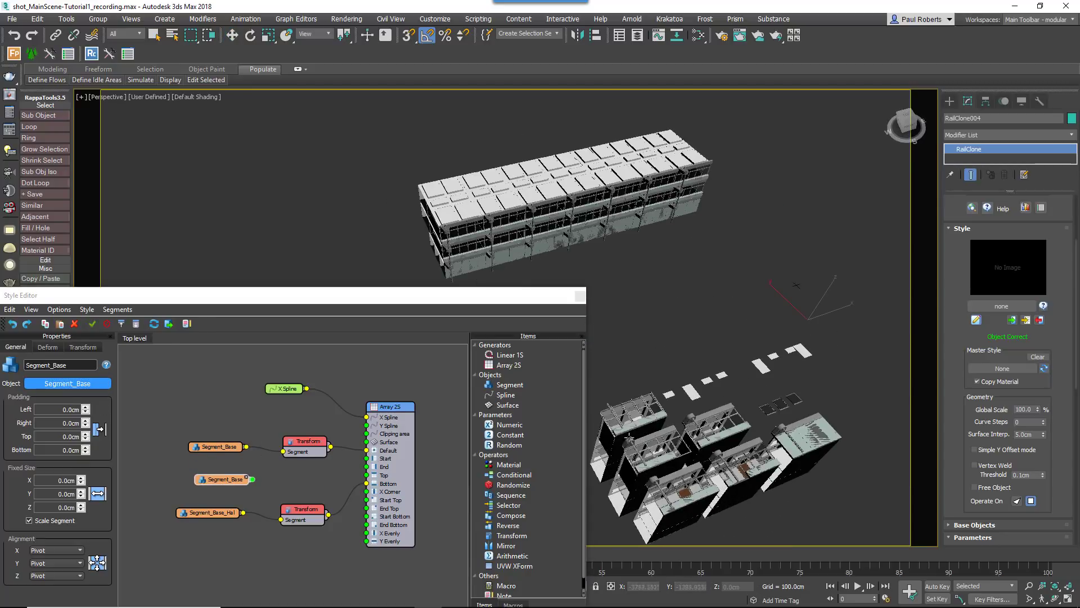
{"action": "left_click", "coordinate": [655, 388]}
{"action": "middle_click_drag", "start_coordinate": [656, 390], "coordinate": [753, 442]}
{"action": "middle_click_drag", "start_coordinate": [753, 442], "coordinate": [665, 281], "text": "alt"}
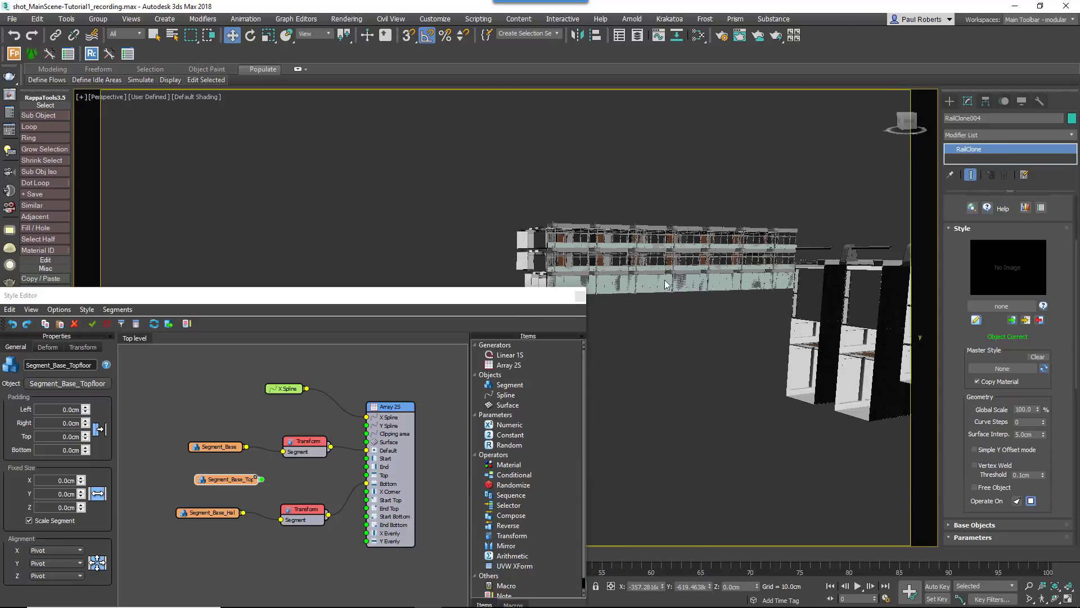
- Wire the Segment_Base_Topfloor node to the Array 2S generator's Top input
{"action": "scroll", "coordinate": [633, 240], "scroll_direction": "up", "scroll_amount": 3}
{"action": "middle_click_drag", "start_coordinate": [632, 240], "coordinate": [652, 263]}
{"action": "left_click", "coordinate": [271, 478]}
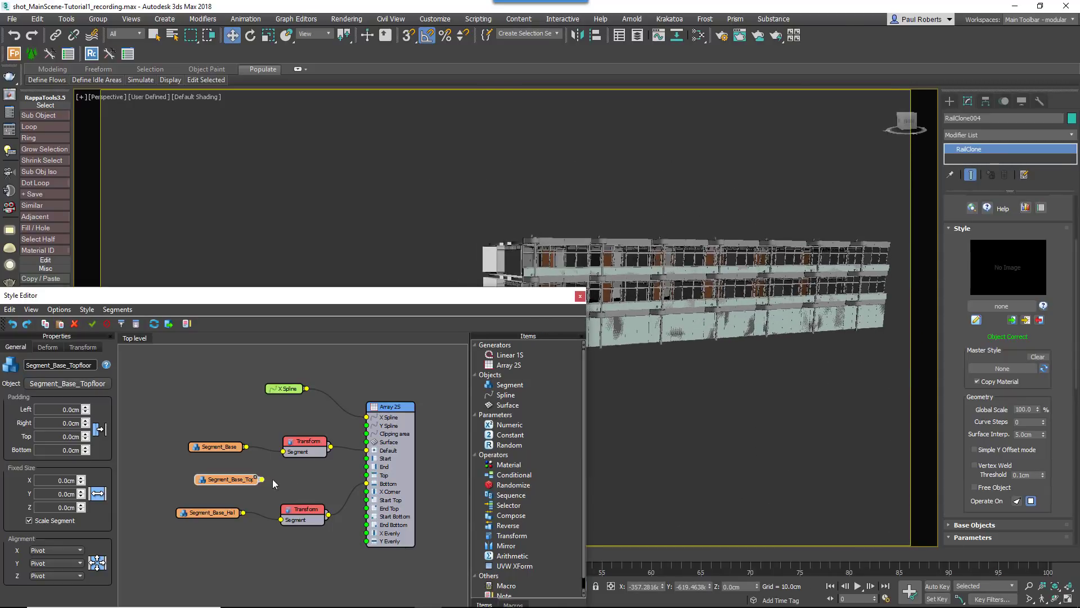
{"action": "left_click_drag", "start_coordinate": [263, 479], "coordinate": [369, 478]}
{"action": "middle_click_drag", "start_coordinate": [671, 289], "coordinate": [702, 277]}
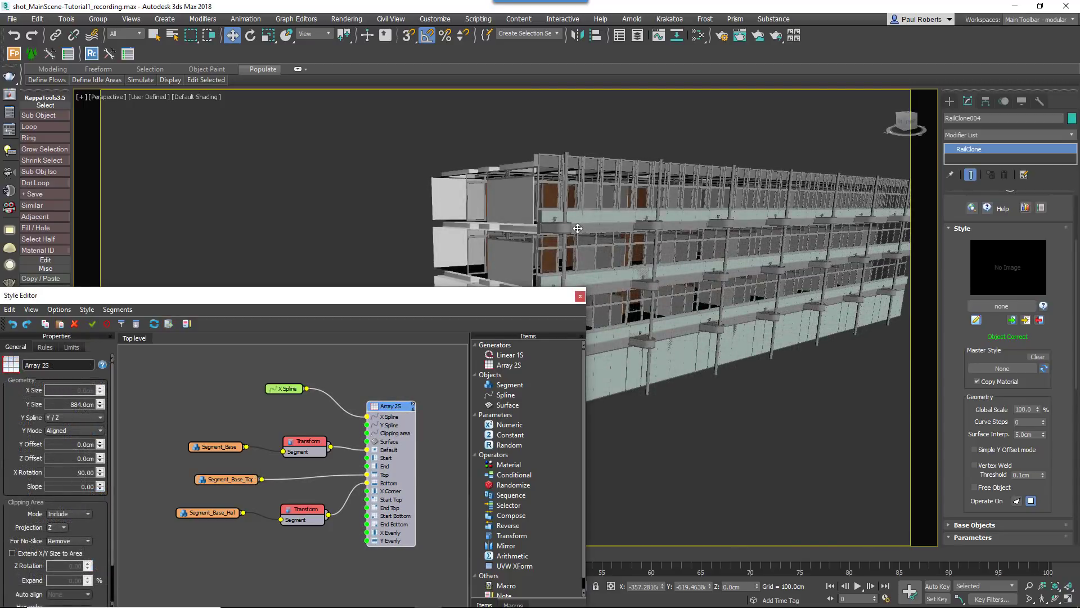
- Examine the generated facade and the source modules, including the stairwell, hallway and top-floor segments
{"action": "scroll", "coordinate": [600, 228], "scroll_direction": "down", "scroll_amount": 8}
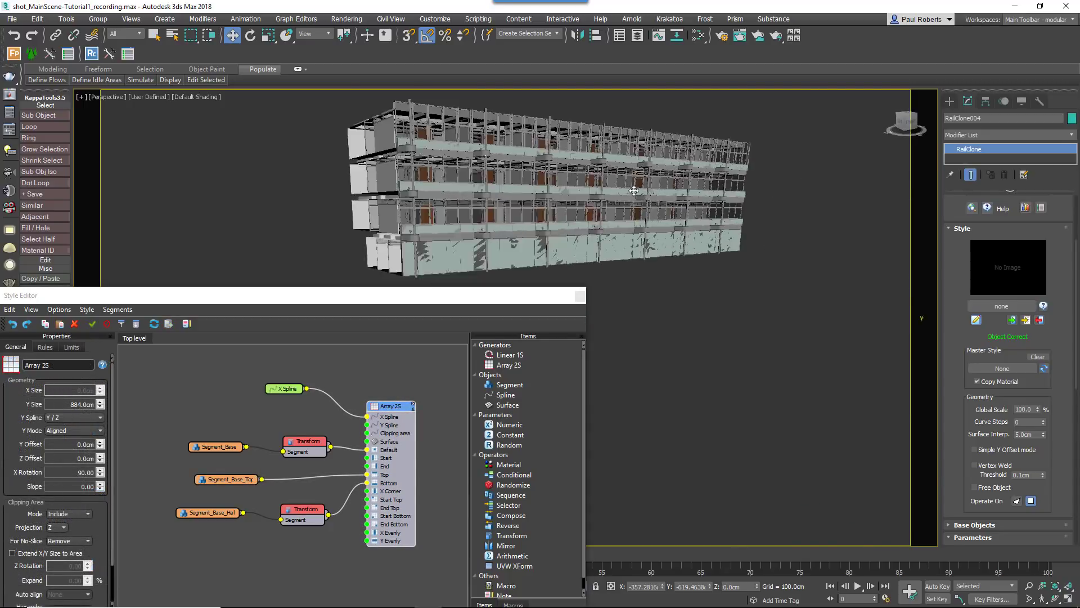
{"action": "scroll", "coordinate": [645, 290], "scroll_direction": "up", "scroll_amount": 10}
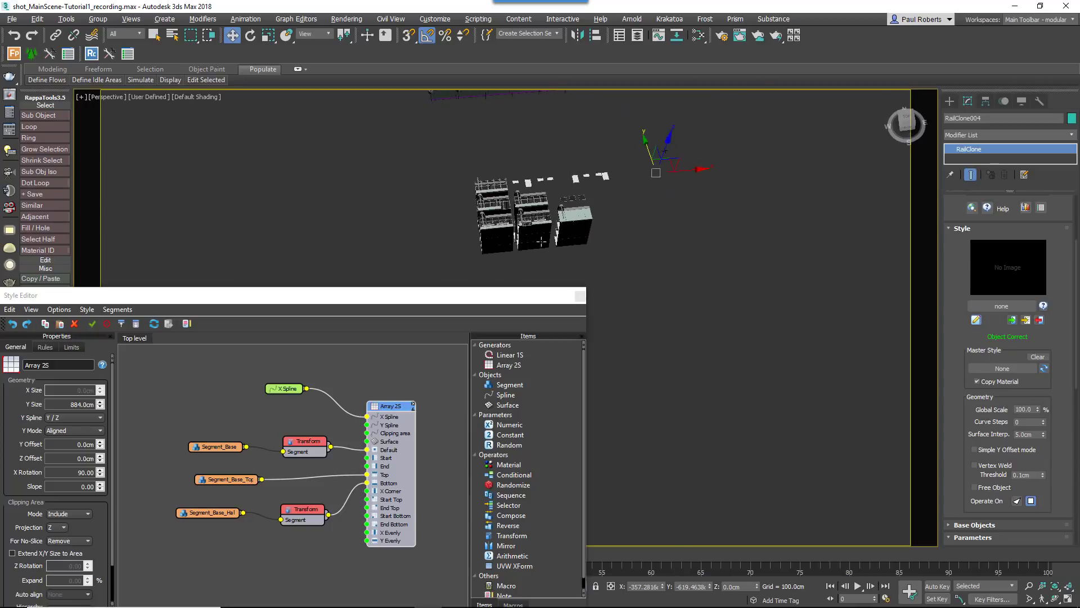
{"action": "middle_click_drag", "start_coordinate": [542, 243], "coordinate": [575, 234]}
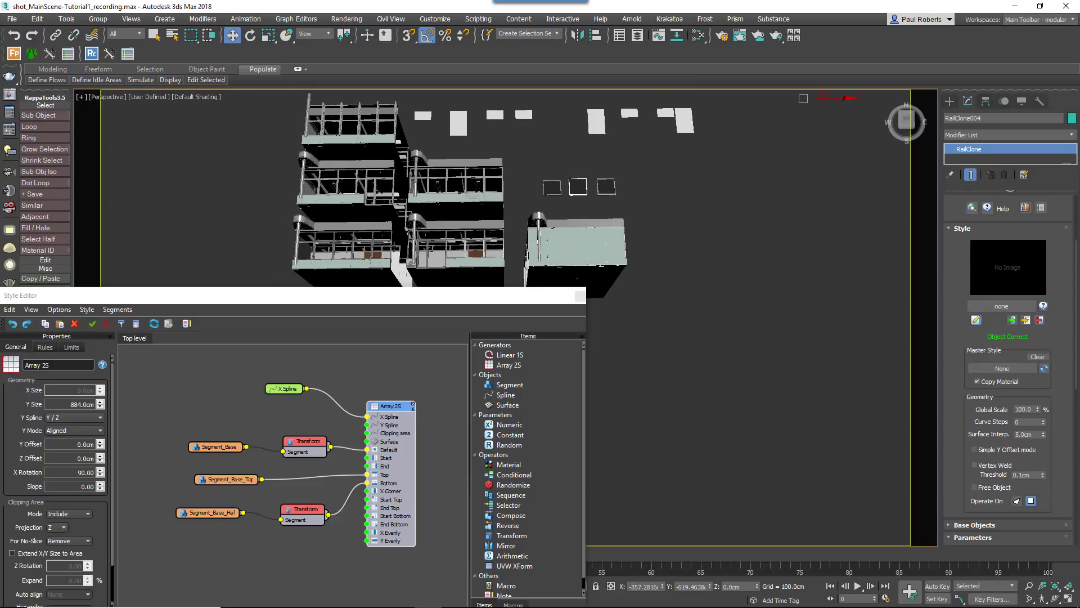
{"action": "middle_click_drag", "start_coordinate": [435, 245], "coordinate": [419, 282]}
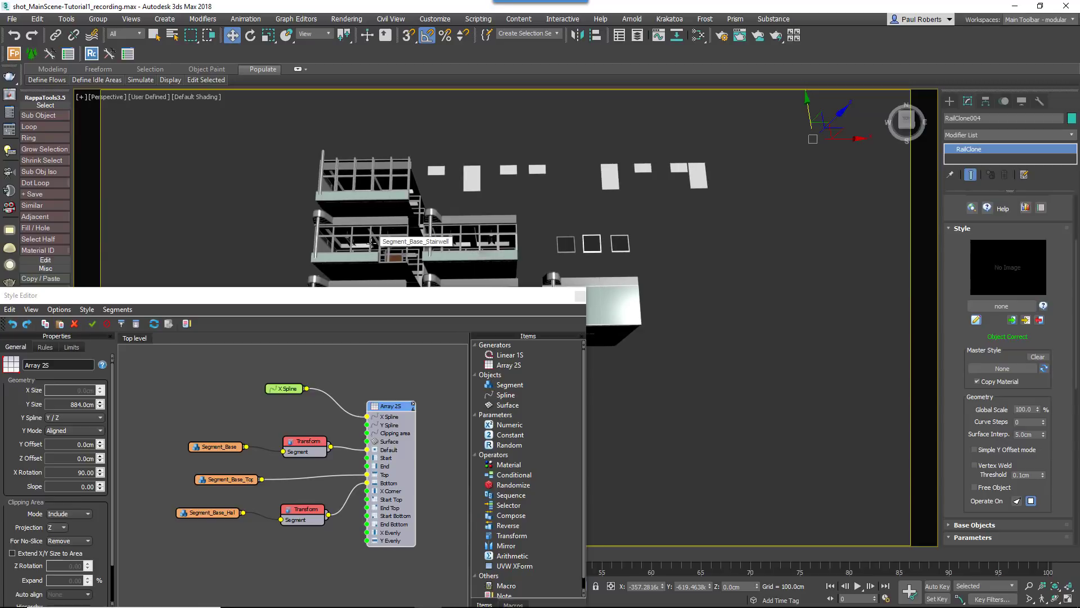
{"action": "scroll", "coordinate": [560, 231], "scroll_direction": "down", "scroll_amount": 5}
{"action": "middle_click_drag", "start_coordinate": [564, 224], "coordinate": [608, 366]}
{"action": "scroll", "coordinate": [549, 200], "scroll_direction": "up", "scroll_amount": 8}
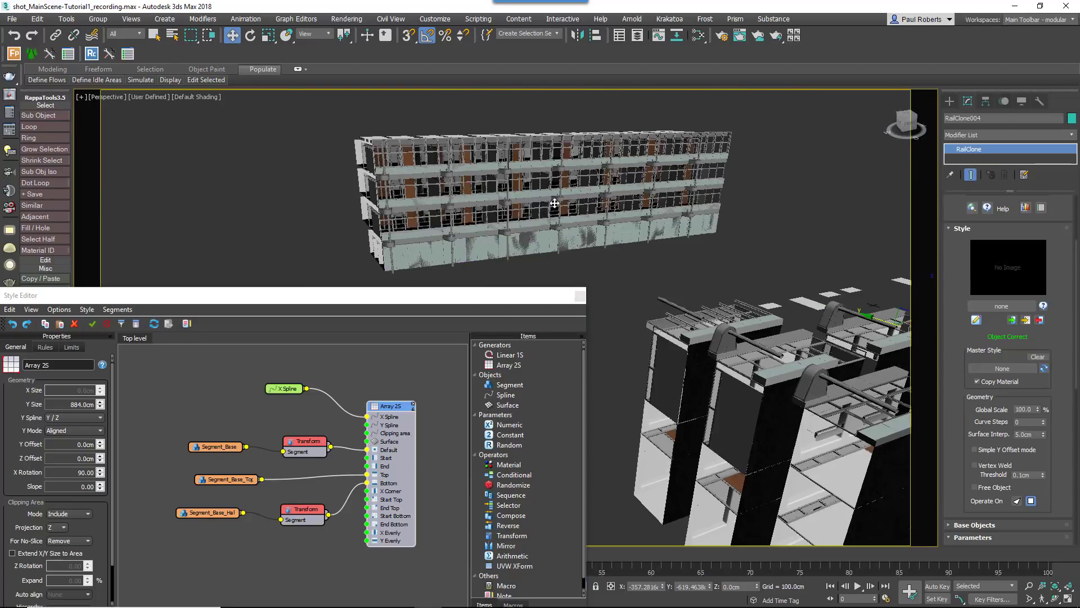
{"action": "scroll", "coordinate": [548, 201], "scroll_direction": "down", "scroll_amount": 4}
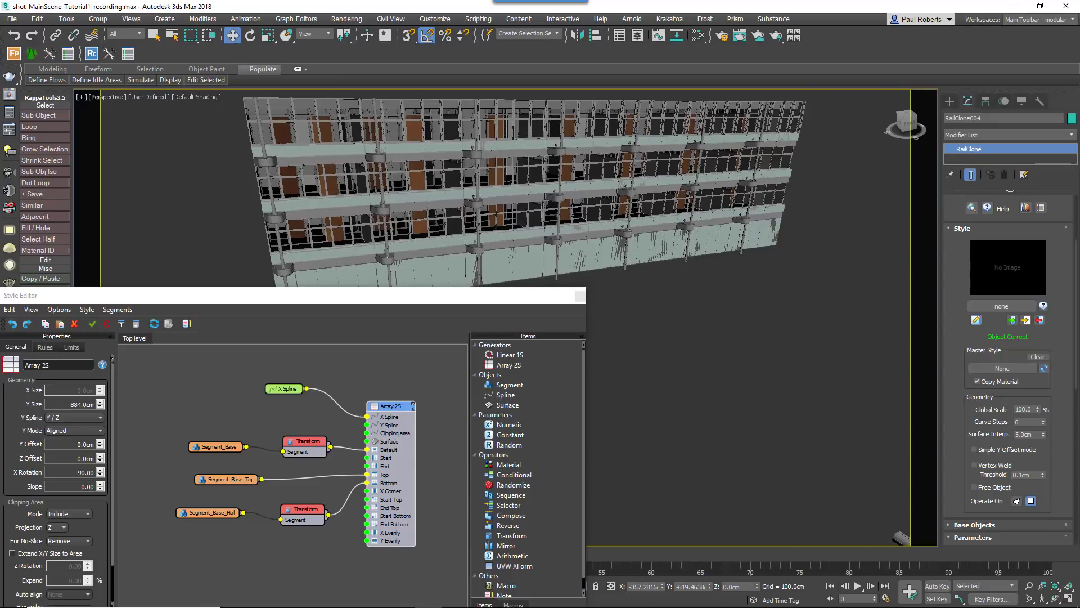
- Insert a Selector operator between Segment_Base and its Transform, moving the segment node aside to make room
{"action": "left_click_drag", "start_coordinate": [509, 504], "coordinate": [196, 446]}
{"action": "left_click_drag", "start_coordinate": [264, 422], "coordinate": [270, 448]}
{"action": "left_click_drag", "start_coordinate": [217, 447], "coordinate": [147, 430]}
{"action": "mouse_move", "coordinate": [265, 446]}
{"action": "left_mouse_down"}
{"action": "mouse_move", "coordinate": [253, 440]}
{"action": "mouse_move", "coordinate": [283, 451]}
{"action": "left_mouse_up"}
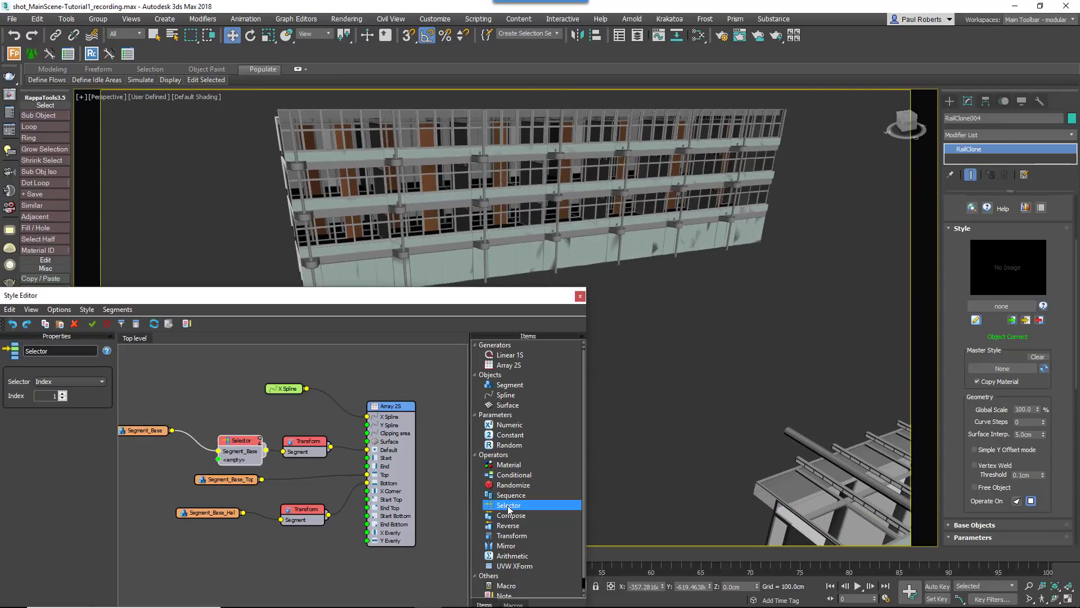
- Insert a second Selector operator between the hallway segment and the Transform feeding the Bottom input
{"action": "left_click_drag", "start_coordinate": [508, 504], "coordinate": [205, 536]}
{"action": "left_click_drag", "start_coordinate": [210, 512], "coordinate": [150, 513]}
{"action": "left_click_drag", "start_coordinate": [185, 513], "coordinate": [262, 541]}
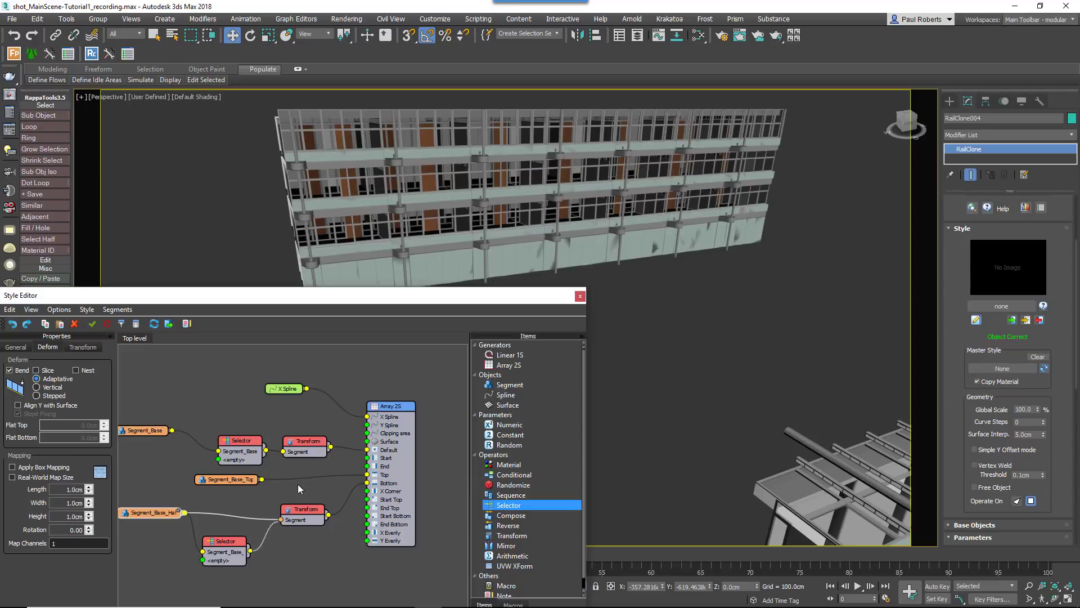
{"action": "middle_click_drag", "start_coordinate": [298, 484], "coordinate": [323, 478]}
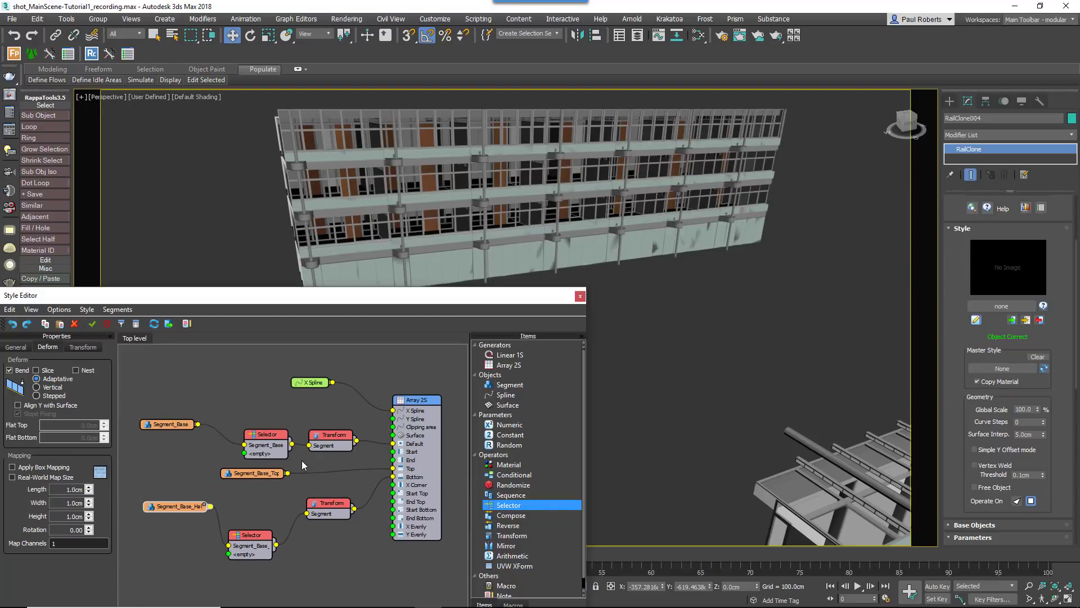
- Set the selection mode of both Selector operators to Spline Mat.ID
{"action": "left_click", "coordinate": [265, 442]}
{"action": "left_click", "coordinate": [68, 382]}
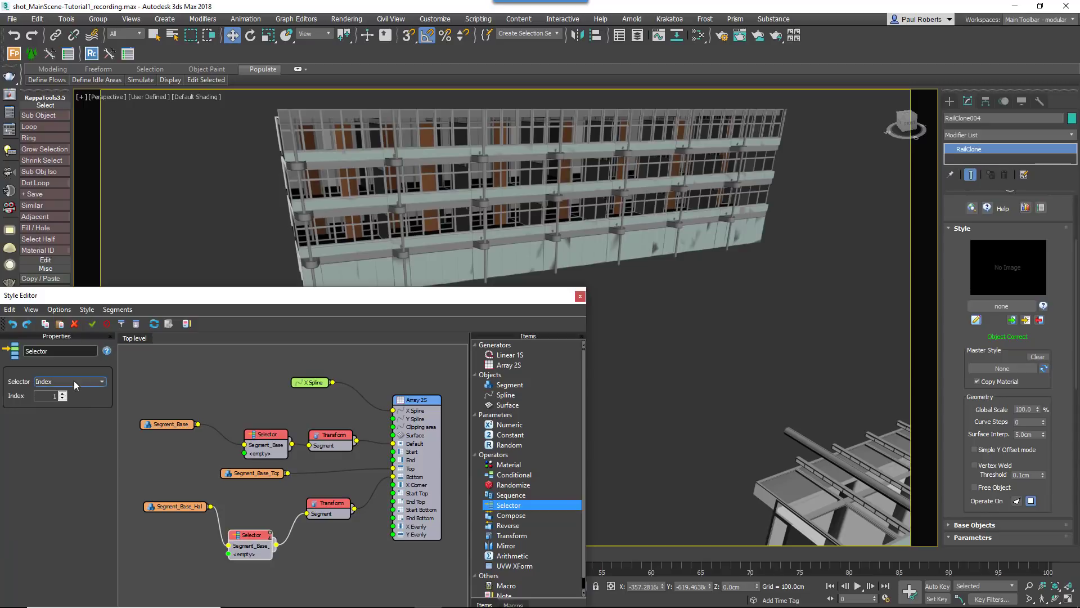
{"action": "left_click", "coordinate": [68, 381]}
{"action": "left_click", "coordinate": [88, 412]}
{"action": "key", "text": "Down"}
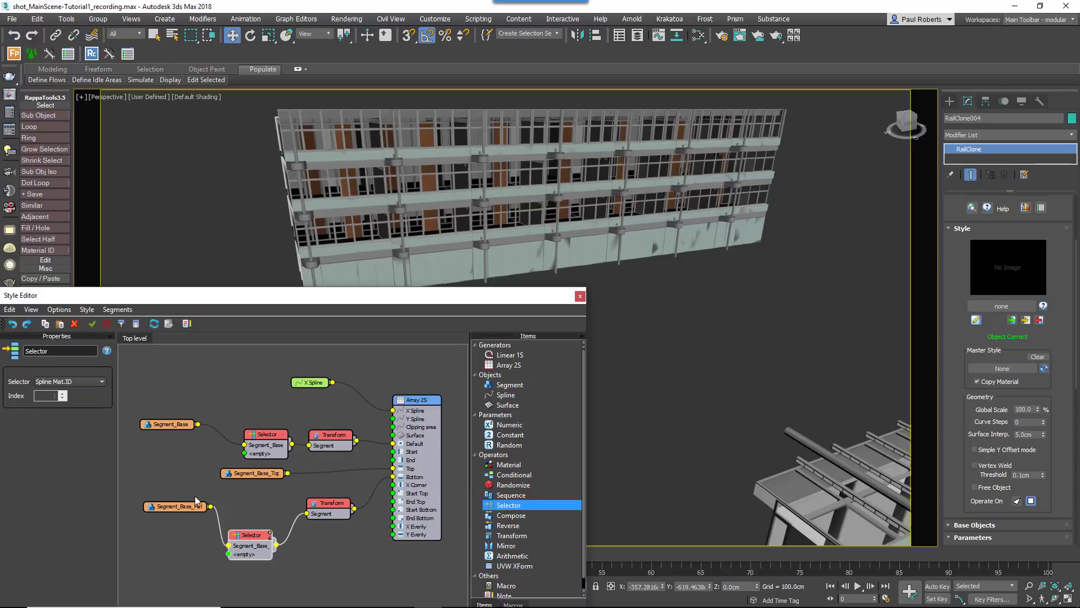
- Duplicate the segment nodes and assign Segment_Base_Stairwell, Segment_Base_Hallway_door and Segment_Base_Hallway_window to the copies
{"action": "mouse_move", "coordinate": [165, 426]}
{"action": "left_mouse_down"}
{"action": "mouse_move", "coordinate": [158, 416]}
{"action": "mouse_move", "coordinate": [173, 443]}
{"action": "left_mouse_up"}
{"action": "left_click", "coordinate": [67, 383]}
{"action": "left_click_drag", "start_coordinate": [183, 508], "coordinate": [174, 506]}
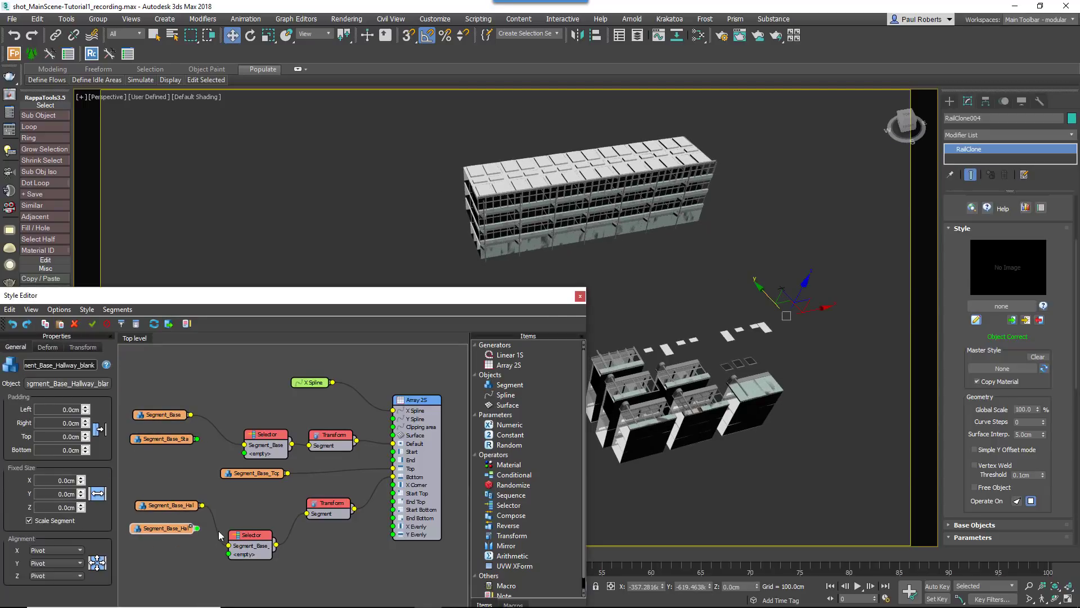
{"action": "key", "text": "ctrl+v"}
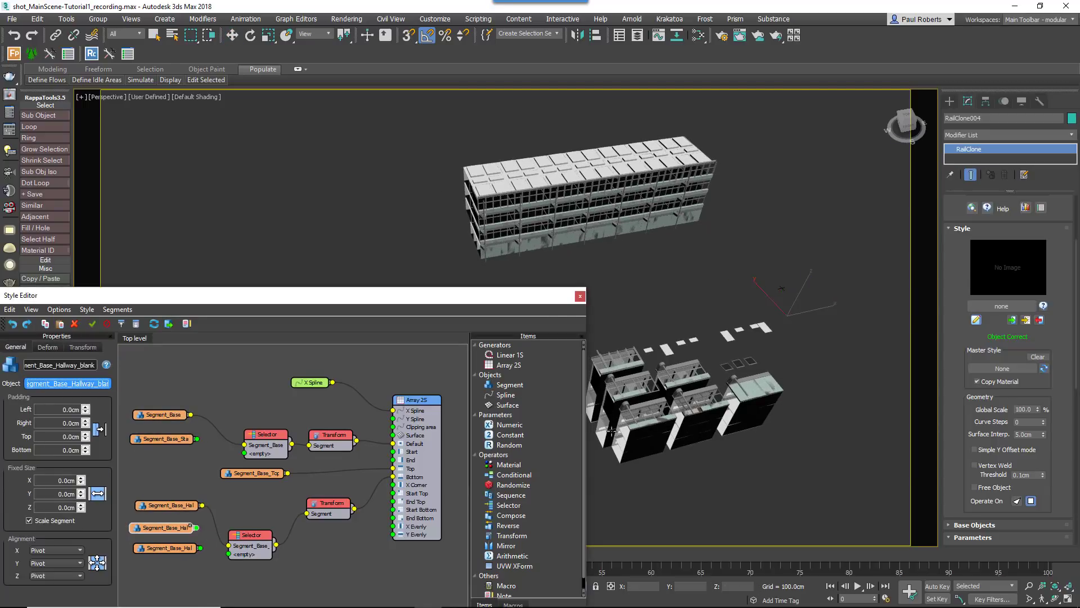
{"action": "double_click", "coordinate": [55, 384]}
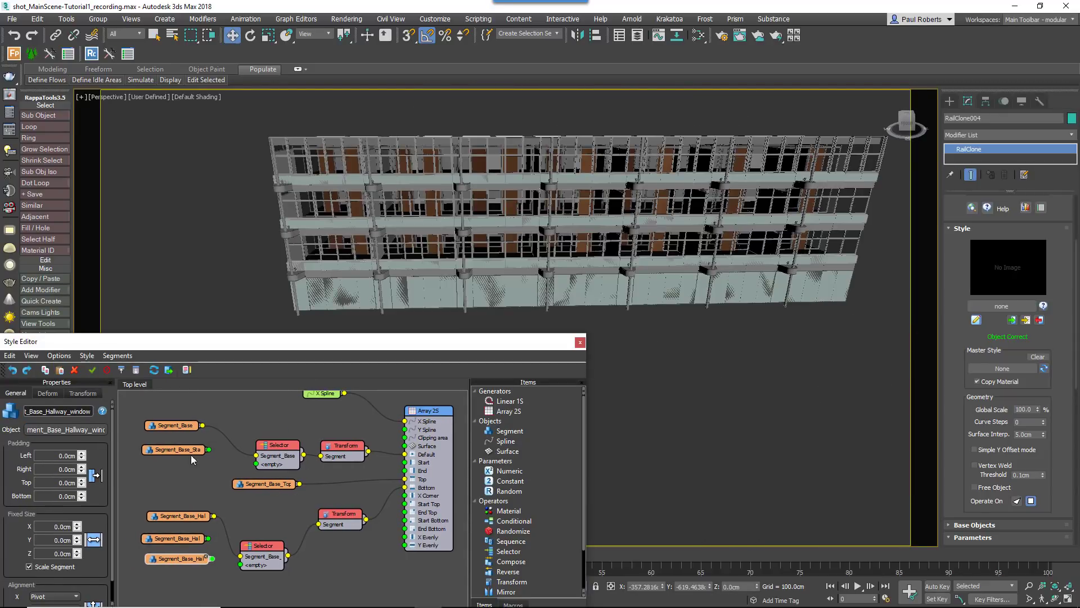
- Wire Segment_Base to the upper Selector's first three inputs and the stairwell segment to its fourth
{"action": "left_click", "coordinate": [177, 426]}
{"action": "left_click_drag", "start_coordinate": [202, 426], "coordinate": [256, 464]}
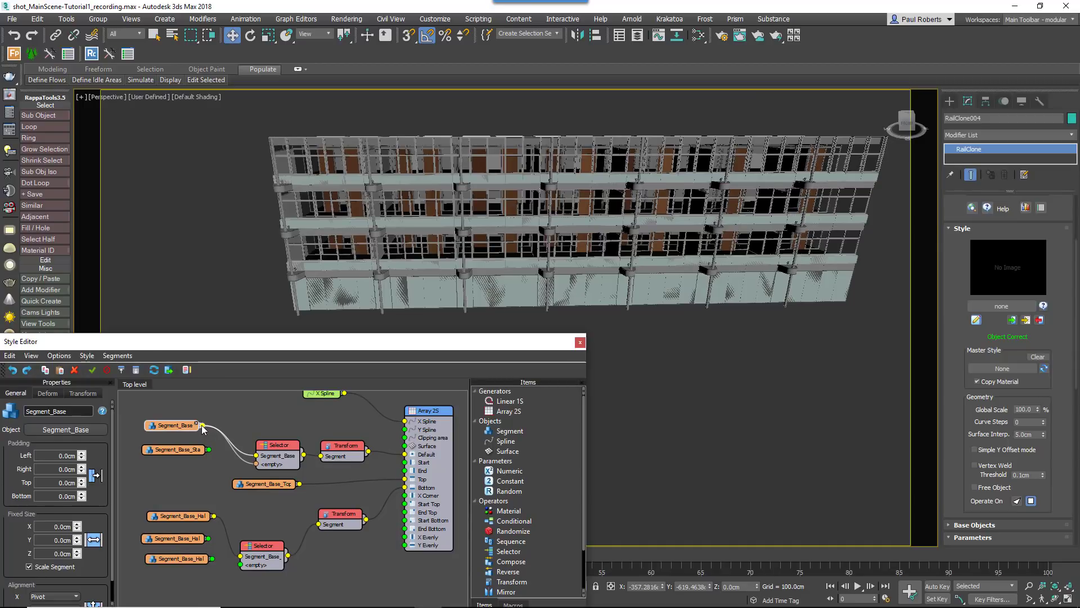
{"action": "left_click_drag", "start_coordinate": [202, 426], "coordinate": [279, 424]}
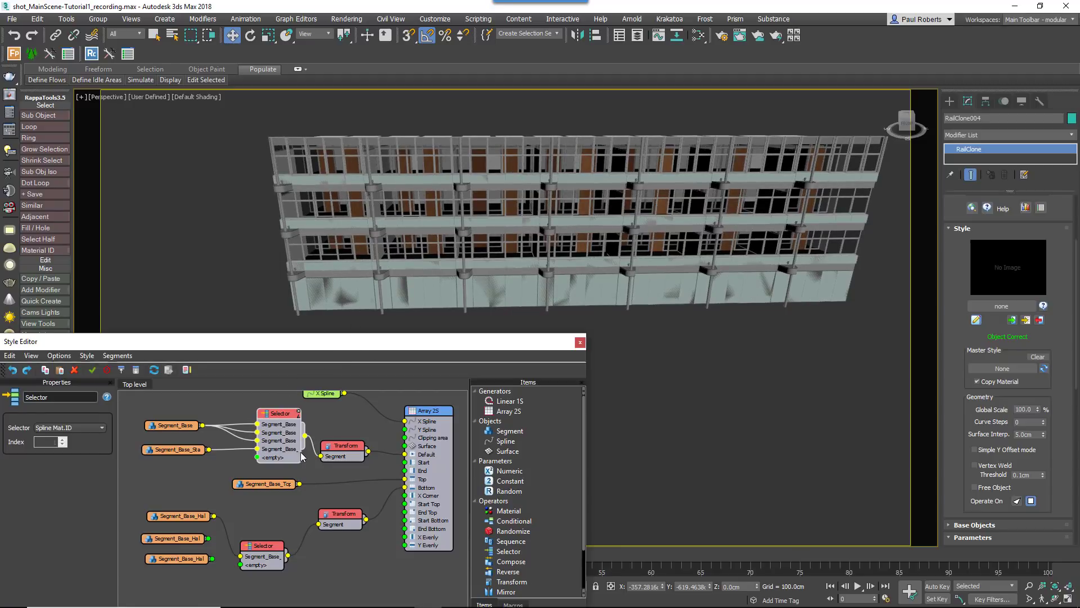
- Wire the blank, door and window hallway segments in that order to the hallway Selector's four inputs, and tidy the nodes
{"action": "middle_click_drag", "start_coordinate": [308, 520], "coordinate": [305, 467]}
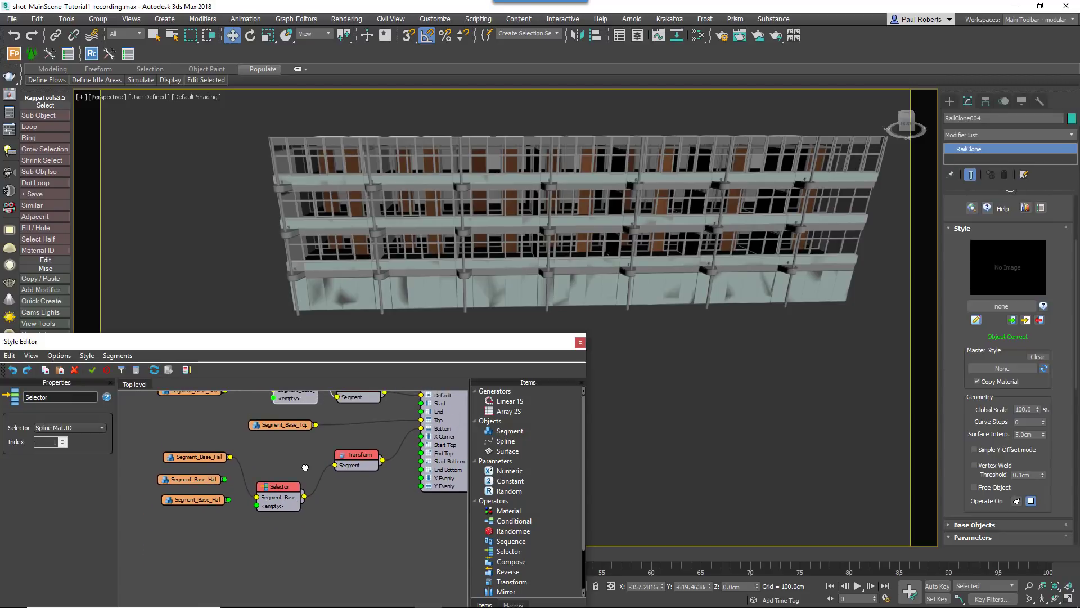
{"action": "left_click_drag", "start_coordinate": [200, 457], "coordinate": [196, 458]}
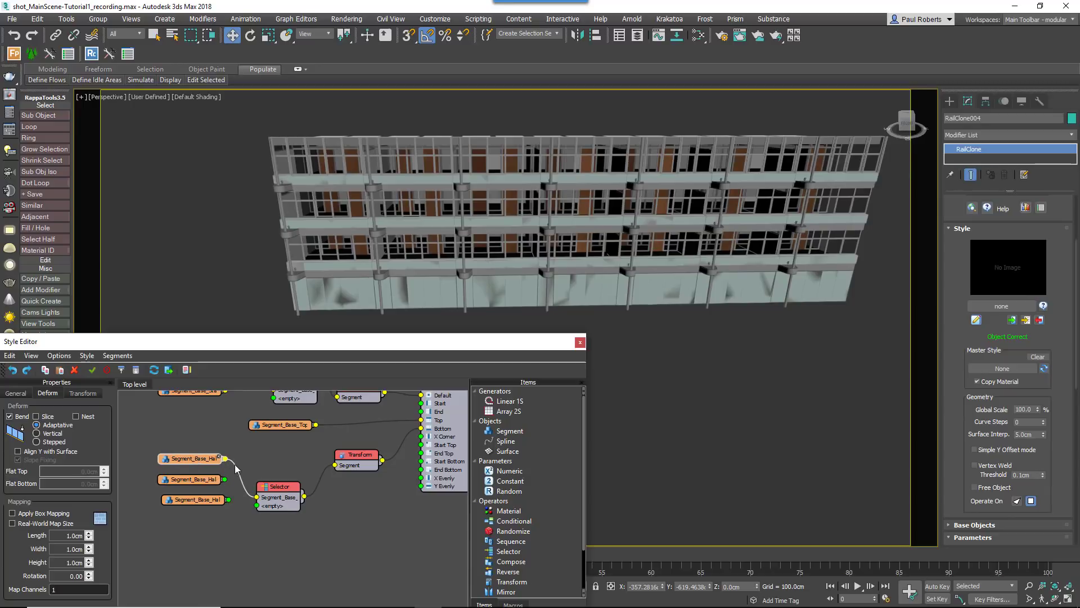
{"action": "left_click", "coordinate": [199, 480]}
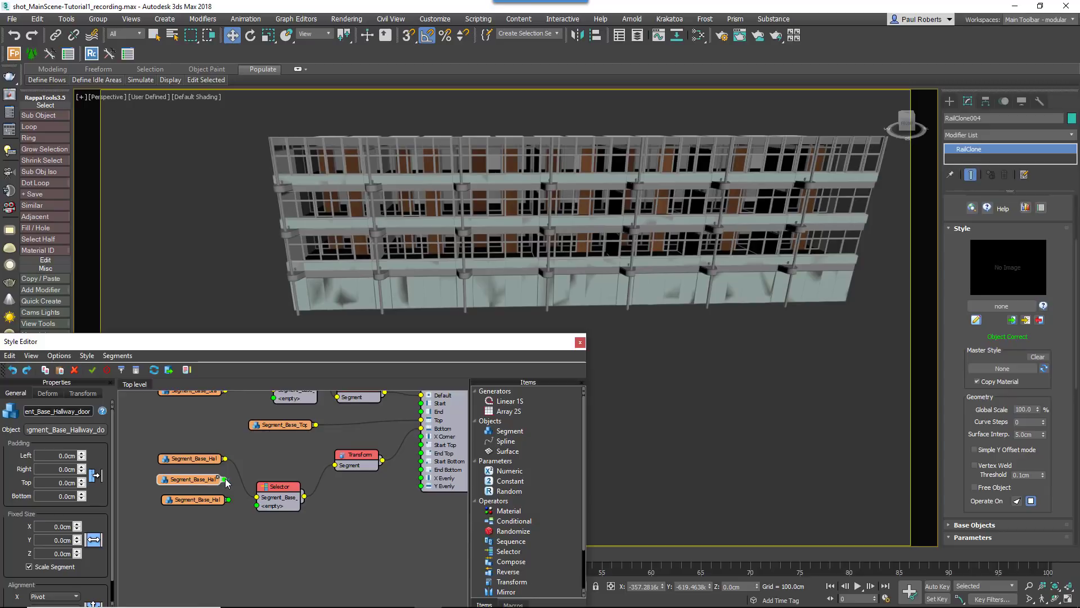
{"action": "left_click_drag", "start_coordinate": [226, 481], "coordinate": [257, 514]}
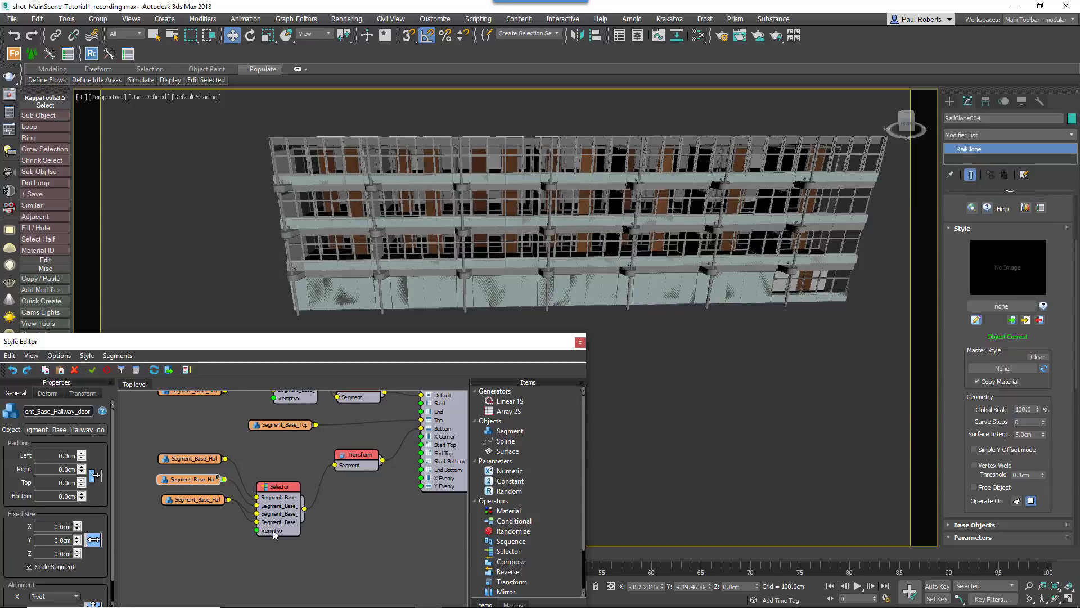
{"action": "left_click_drag", "start_coordinate": [204, 500], "coordinate": [194, 520]}
{"action": "left_click_drag", "start_coordinate": [194, 480], "coordinate": [190, 498]}
{"action": "left_click_drag", "start_coordinate": [202, 459], "coordinate": [200, 473]}
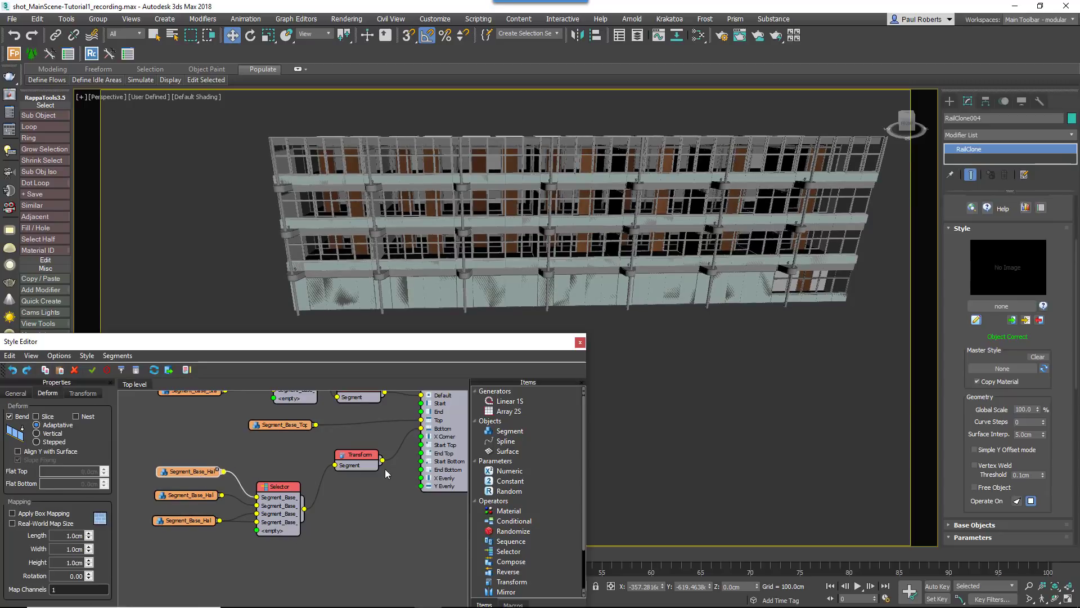
- Set the X Corner Bevel Mode to None in the Array 2S generator's rules
{"action": "middle_click_drag", "start_coordinate": [385, 468], "coordinate": [355, 504]}
{"action": "left_click", "coordinate": [384, 411]}
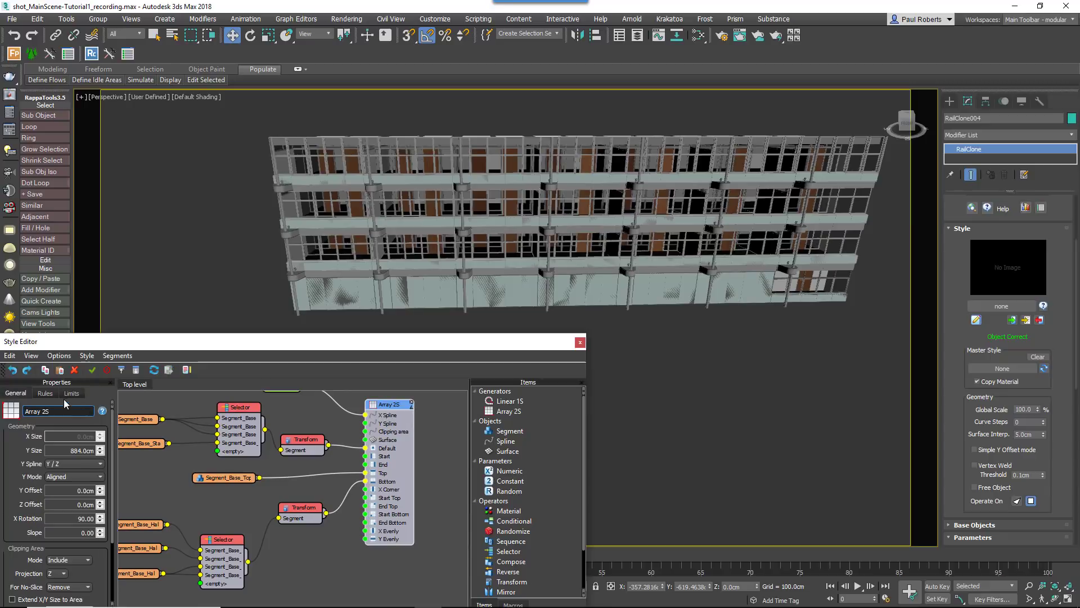
{"action": "left_click", "coordinate": [47, 393]}
{"action": "left_click", "coordinate": [73, 514]}
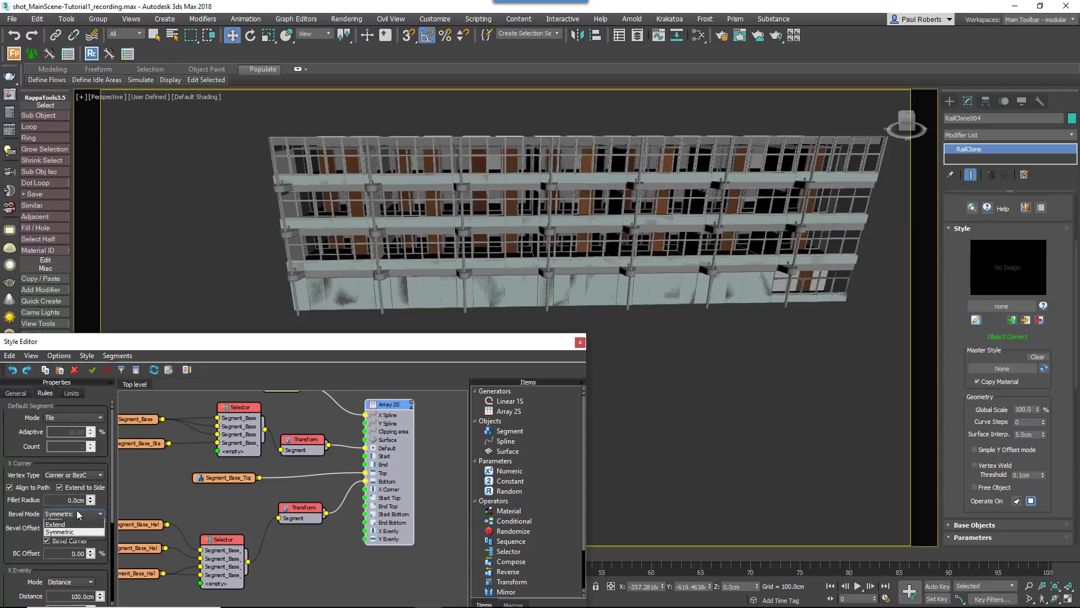
{"action": "left_click", "coordinate": [77, 525]}
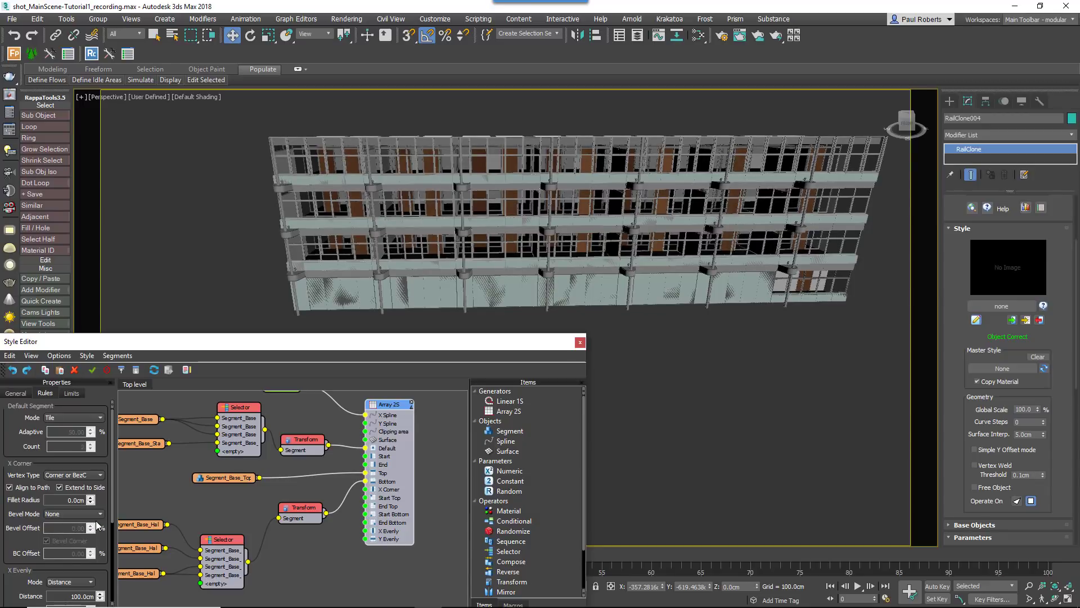
- Restrict the selection filter to Shapes and select the Spline Left Facade line under the building
{"action": "left_click", "coordinate": [410, 293]}
{"action": "left_click", "coordinate": [125, 33]}
{"action": "left_click", "coordinate": [121, 60]}
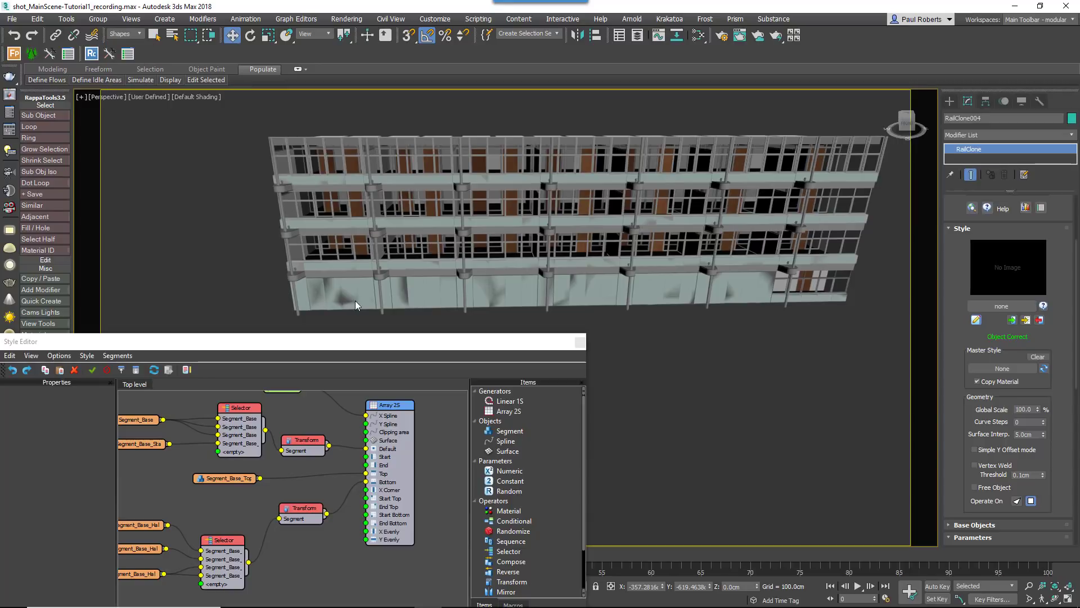
{"action": "left_click", "coordinate": [356, 306]}
- Refine the Spline Left Facade line at segment level, inserting two vertices right of the facade's middle
{"action": "left_click", "coordinate": [951, 150]}
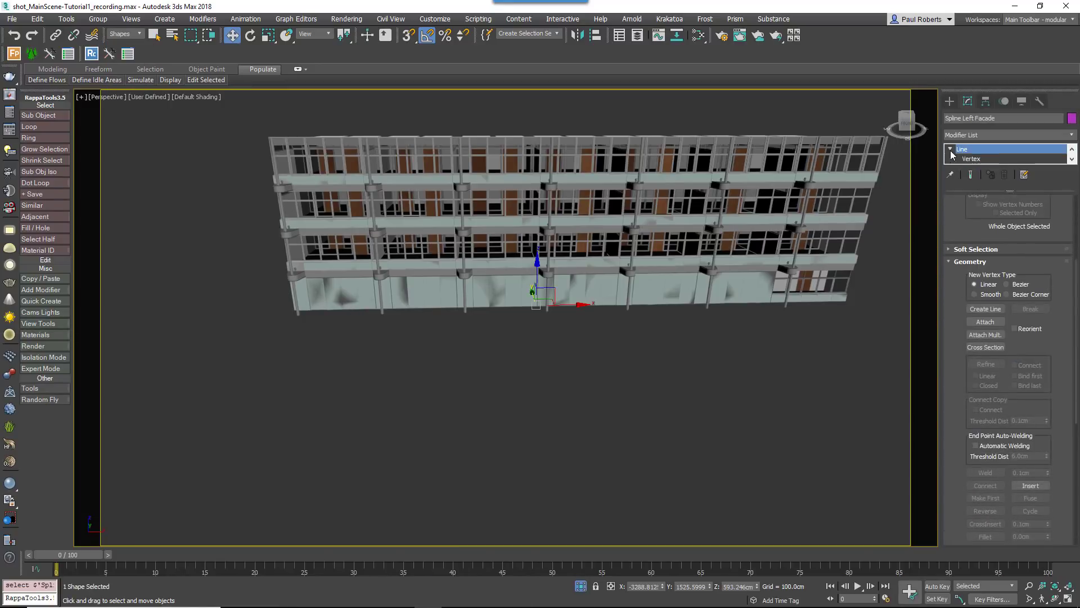
{"action": "left_click", "coordinate": [971, 158]}
{"action": "scroll", "coordinate": [1065, 312], "scroll_direction": "up", "scroll_amount": 2}
{"action": "left_click_drag", "start_coordinate": [986, 191], "coordinate": [986, 243]}
{"action": "left_click", "coordinate": [975, 167]}
{"action": "scroll", "coordinate": [962, 332], "scroll_direction": "down", "scroll_amount": 3}
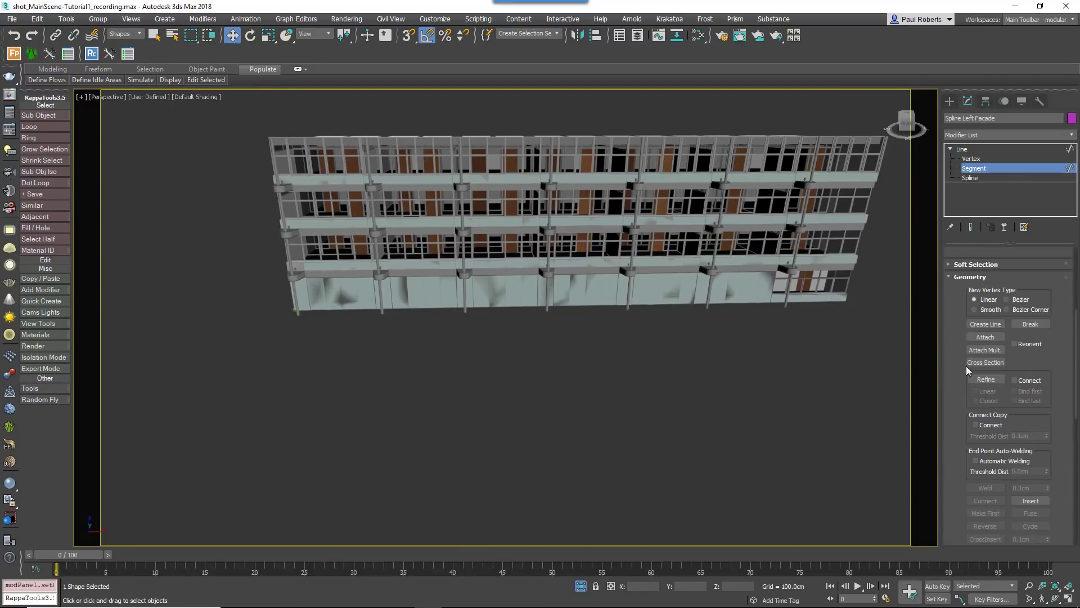
{"action": "left_click", "coordinate": [973, 379]}
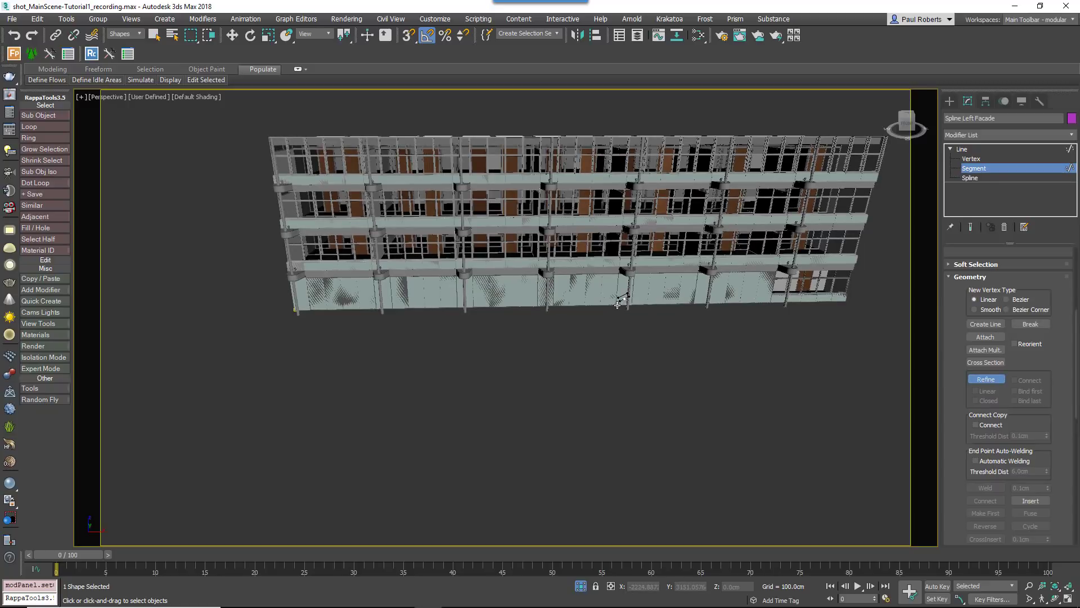
{"action": "left_click", "coordinate": [617, 305]}
{"action": "left_click", "coordinate": [690, 304]}
- Adjust an inserted vertex near the facade's middle along the spline, and return to segment level
{"action": "left_click", "coordinate": [985, 159]}
{"action": "left_click_drag", "start_coordinate": [617, 288], "coordinate": [642, 308]}
{"action": "left_click", "coordinate": [993, 170]}
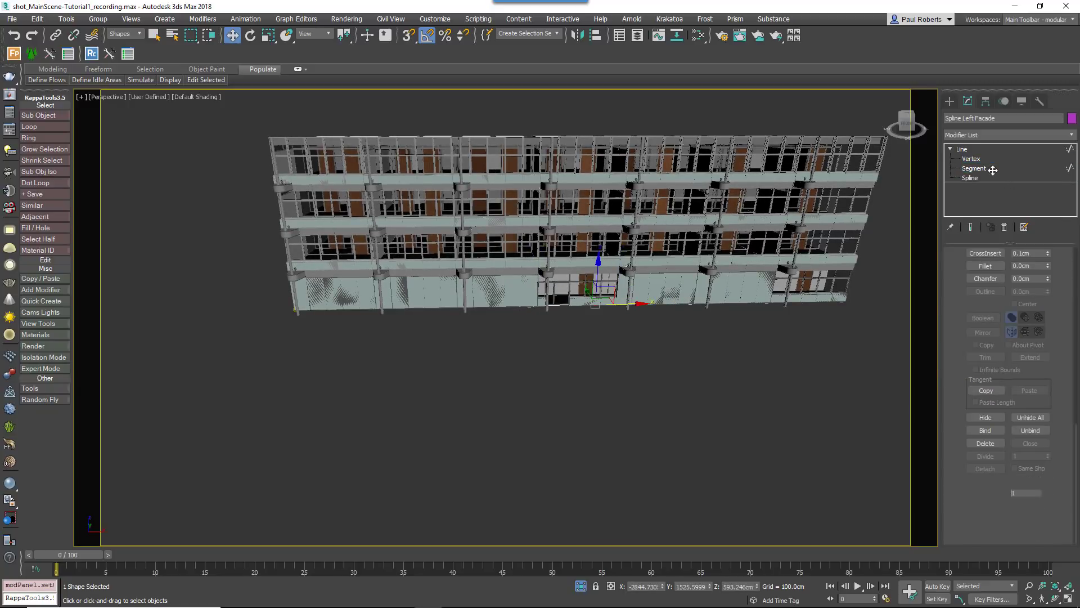
- Set the material IDs of the facade line's segments right of the middle, including ID 3 for the last segment
{"action": "left_click", "coordinate": [655, 299]}
{"action": "scroll", "coordinate": [955, 386], "scroll_direction": "down", "scroll_amount": 3}
{"action": "left_click_drag", "start_coordinate": [1023, 493], "coordinate": [995, 493]}
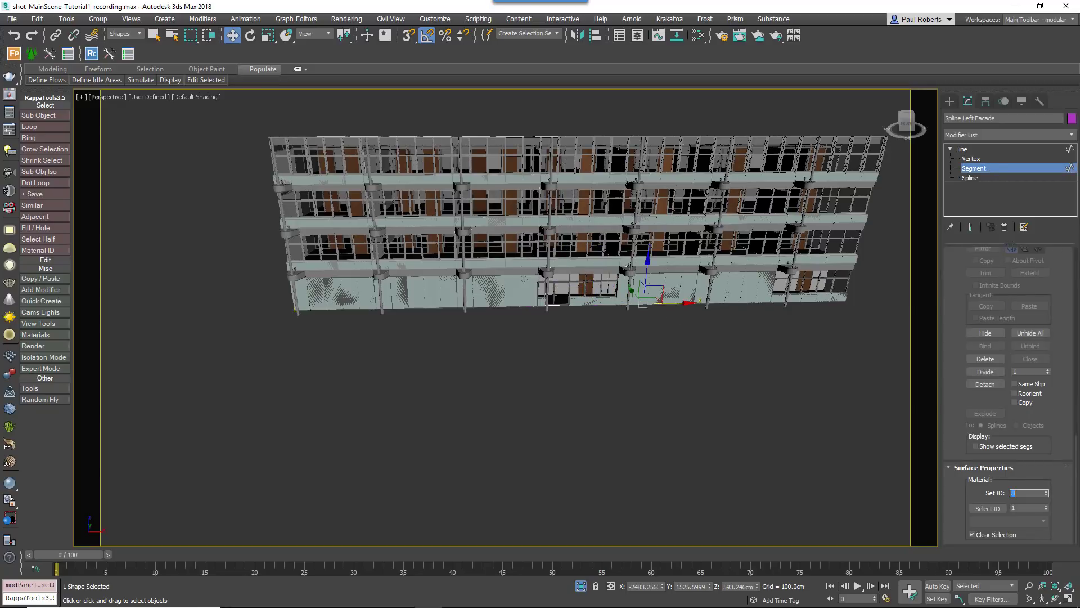
{"action": "key", "text": "Return"}
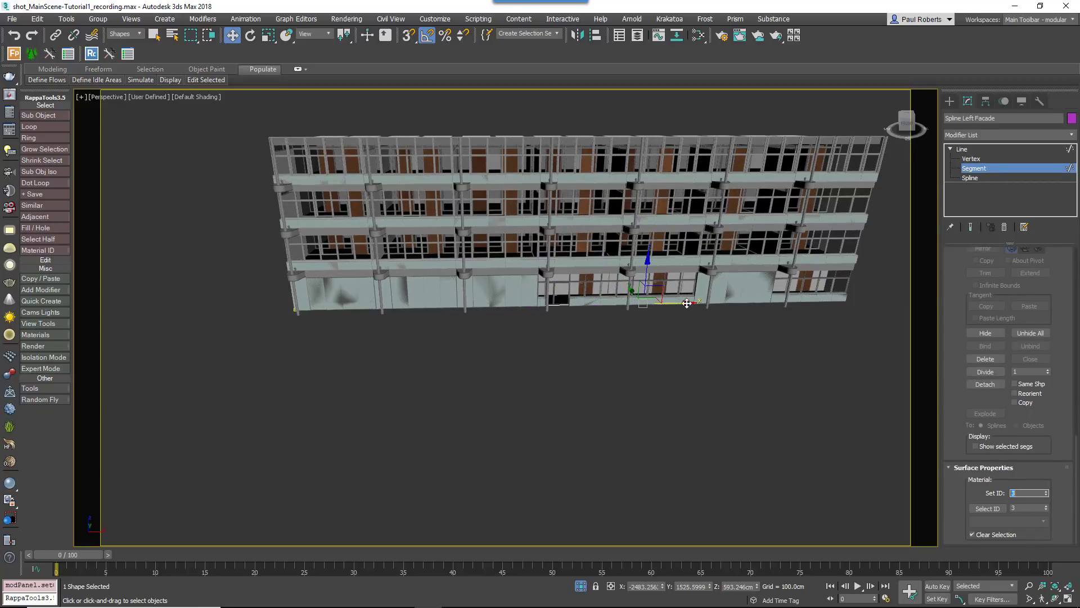
{"action": "left_click", "coordinate": [741, 292]}
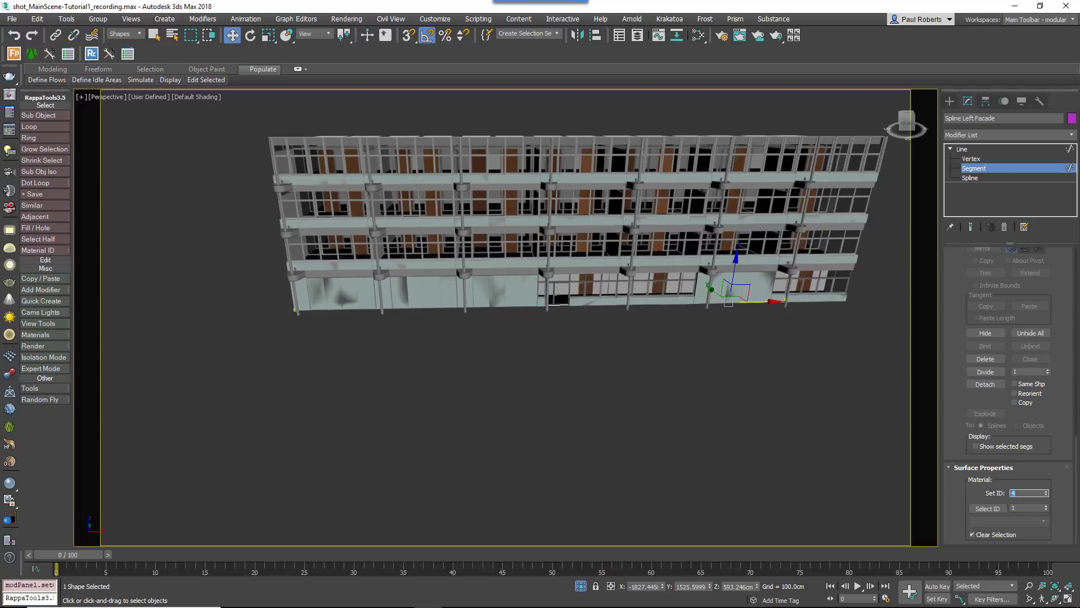
{"action": "left_click", "coordinate": [805, 298]}
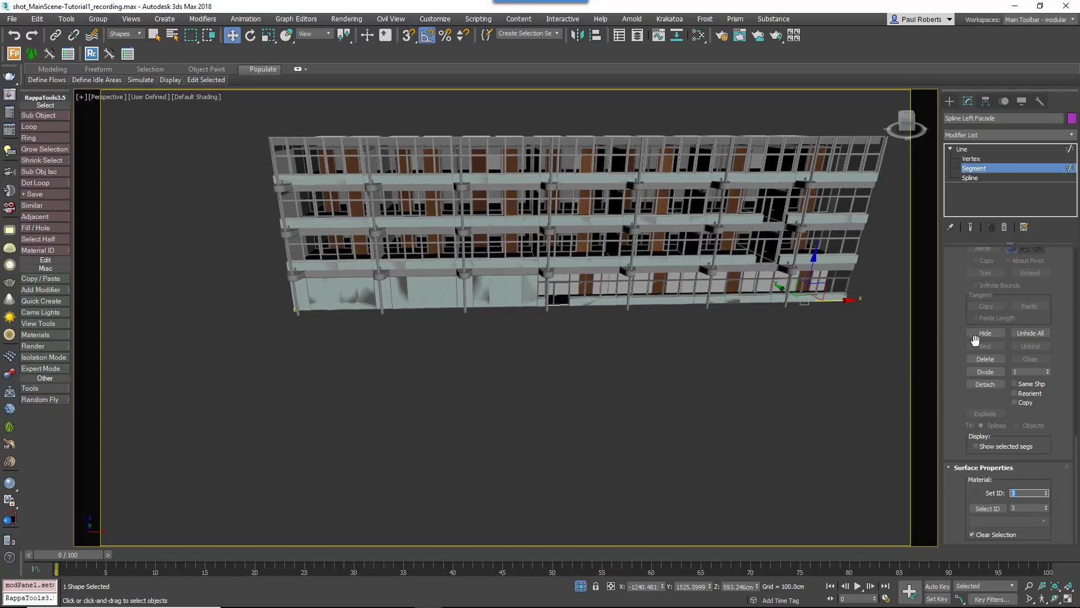
- Leave the facade line's segment level, deselect the line and reset the selection filter to All
{"action": "middle_click_drag", "start_coordinate": [720, 344], "coordinate": [761, 322], "text": "alt"}
{"action": "scroll", "coordinate": [744, 347], "scroll_direction": "up", "scroll_amount": 5}
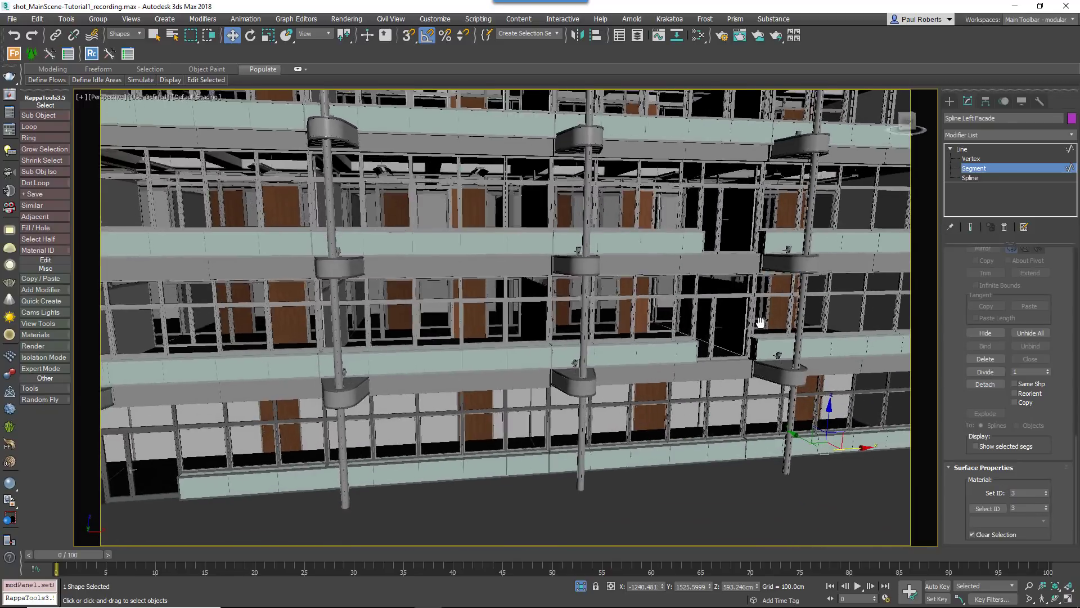
{"action": "scroll", "coordinate": [760, 322], "scroll_direction": "down", "scroll_amount": 5}
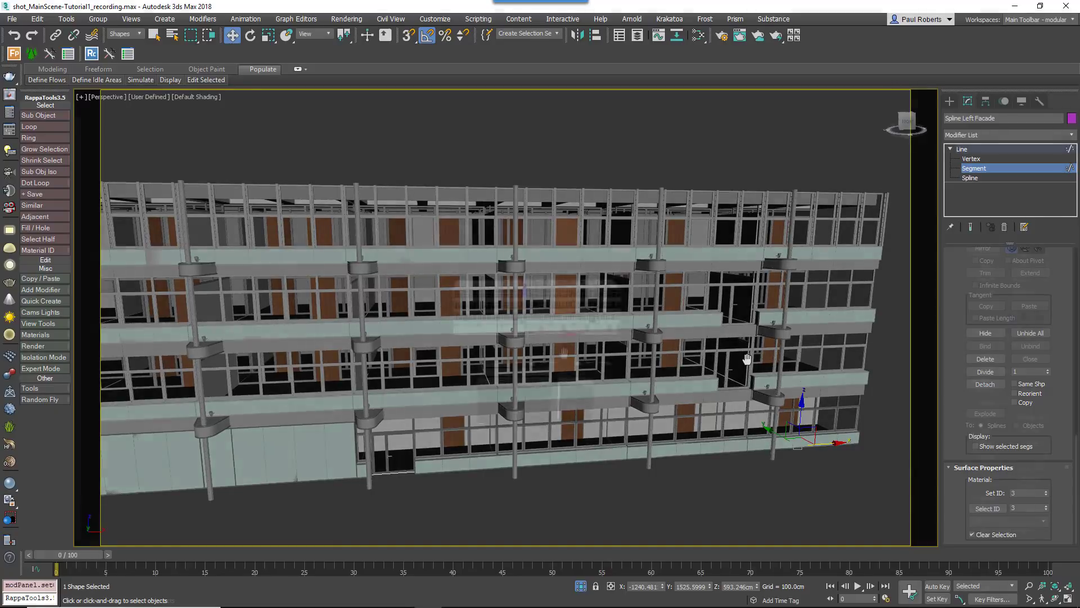
{"action": "scroll", "coordinate": [549, 451], "scroll_direction": "up", "scroll_amount": 5}
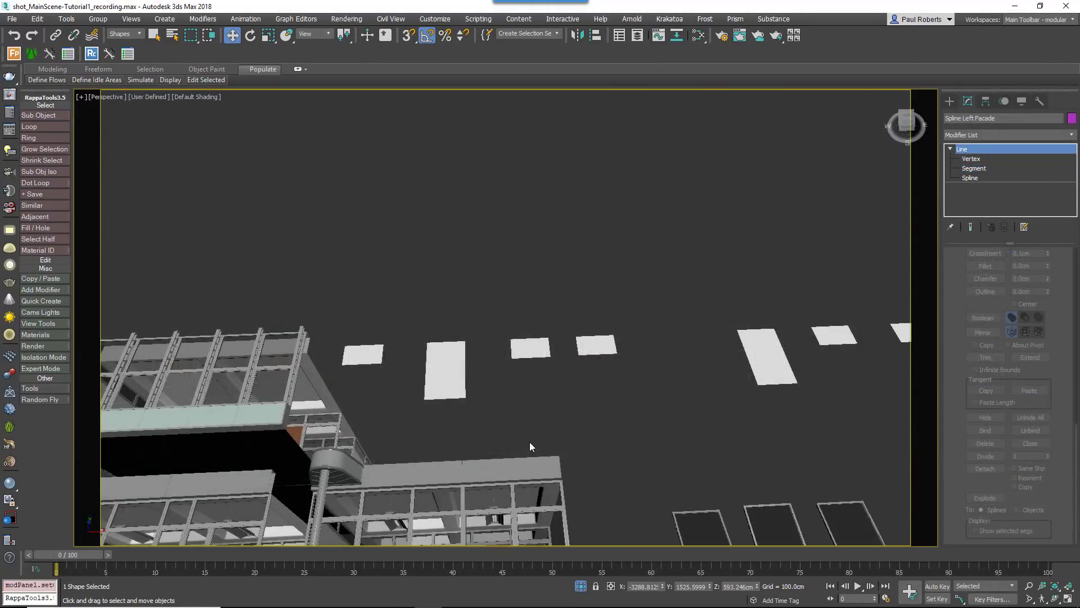
{"action": "middle_click_drag", "start_coordinate": [529, 441], "coordinate": [437, 377]}
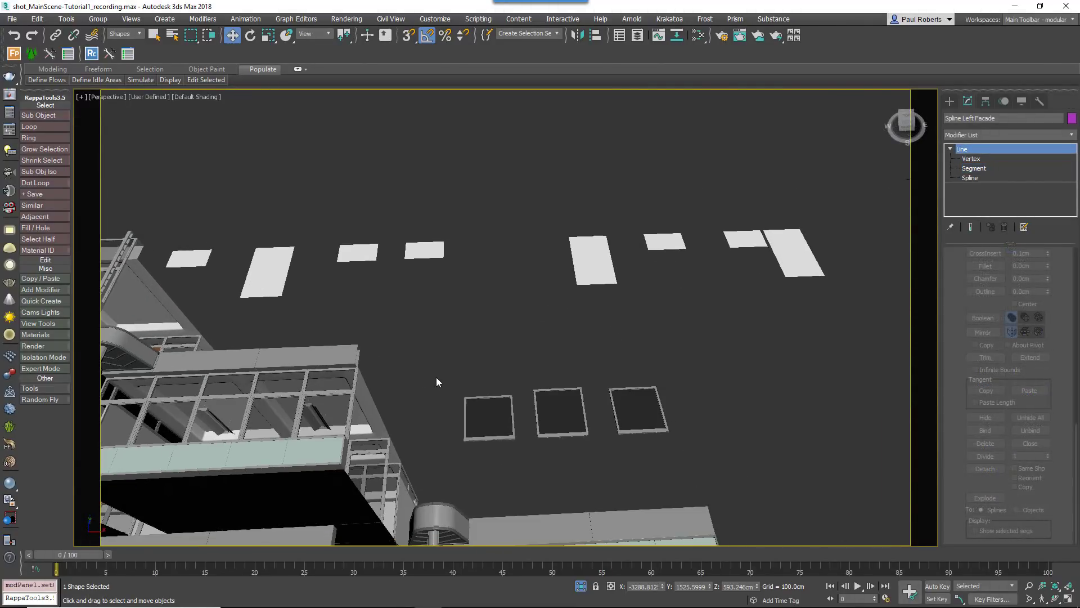
{"action": "left_click", "coordinate": [489, 423]}
{"action": "left_click", "coordinate": [165, 106]}
{"action": "left_click", "coordinate": [121, 34]}
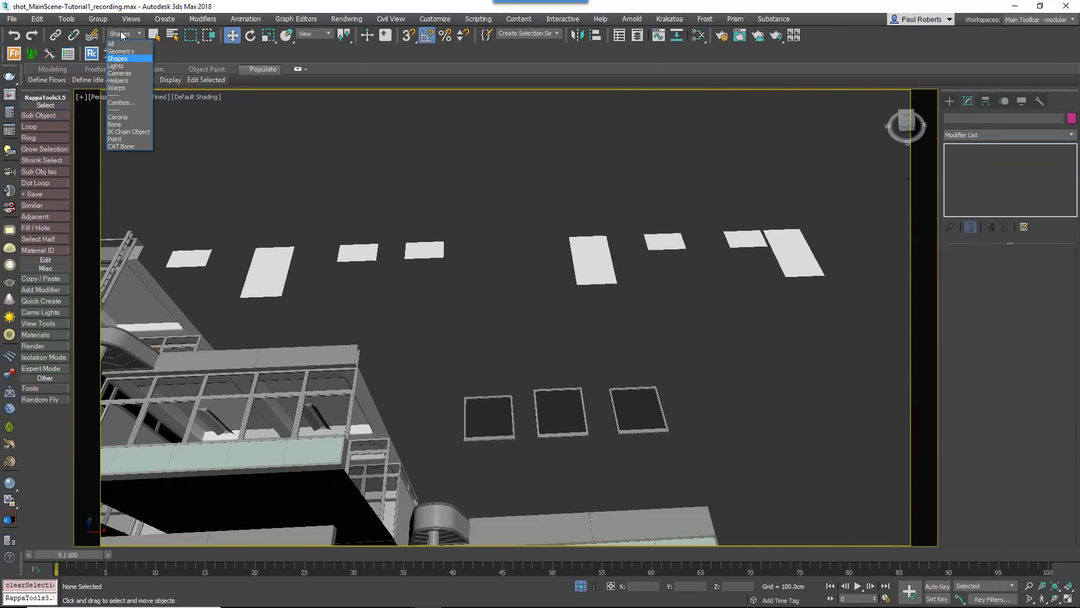
{"action": "left_click", "coordinate": [112, 43]}
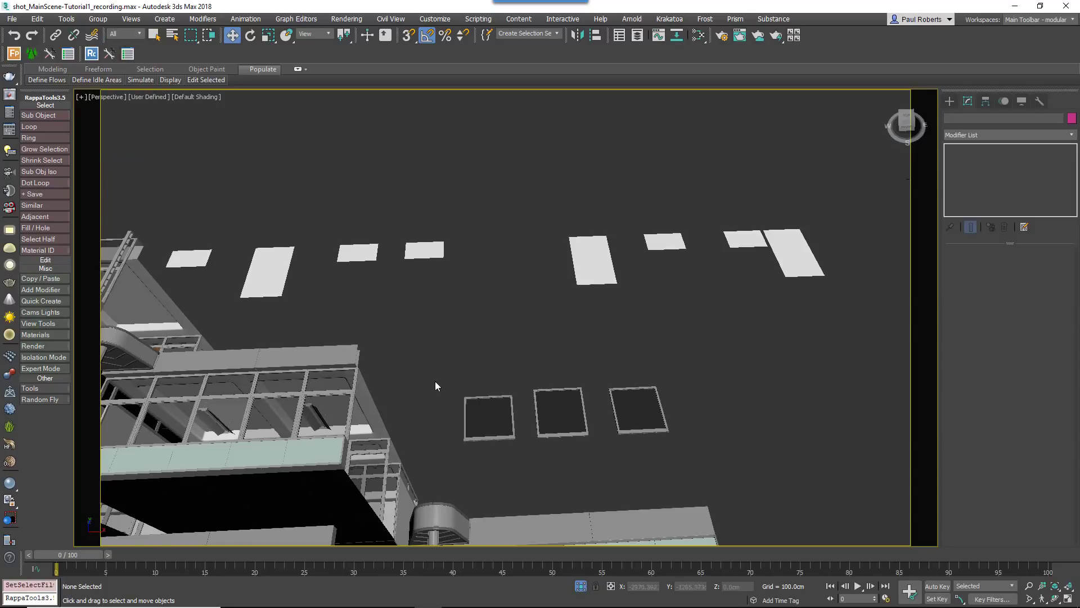
- Preview a pivot-to-pivot alignment of Segment_Window1 with the base module on X, Y and Z, and cancel it
{"action": "left_click", "coordinate": [482, 429]}
{"action": "middle_click_drag", "start_coordinate": [463, 433], "coordinate": [487, 336], "text": "alt"}
{"action": "left_click", "coordinate": [633, 373]}
{"action": "left_click", "coordinate": [730, 433]}
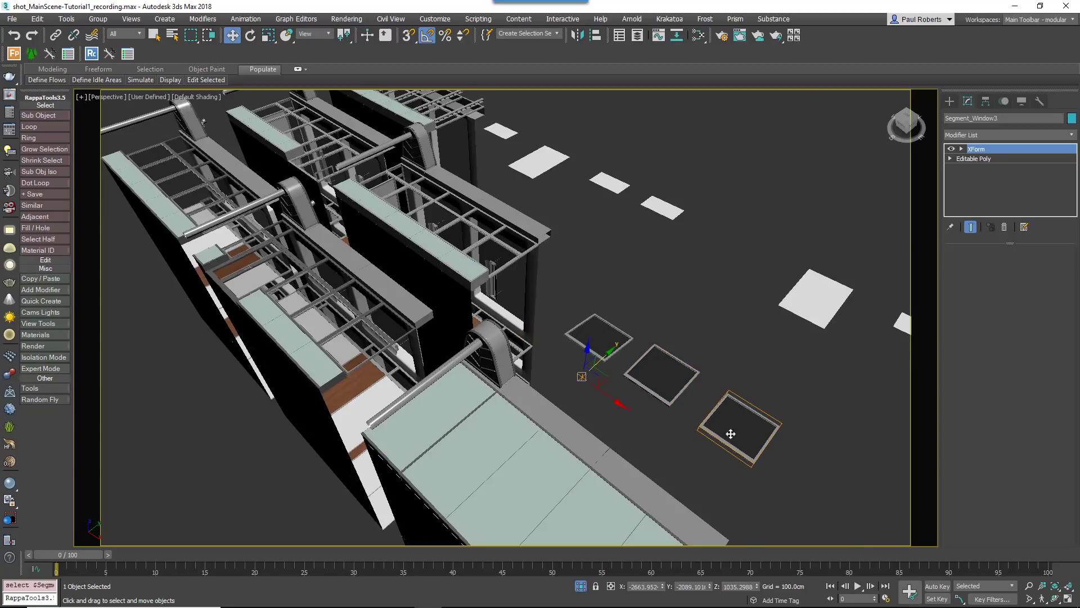
{"action": "left_click", "coordinate": [597, 336]}
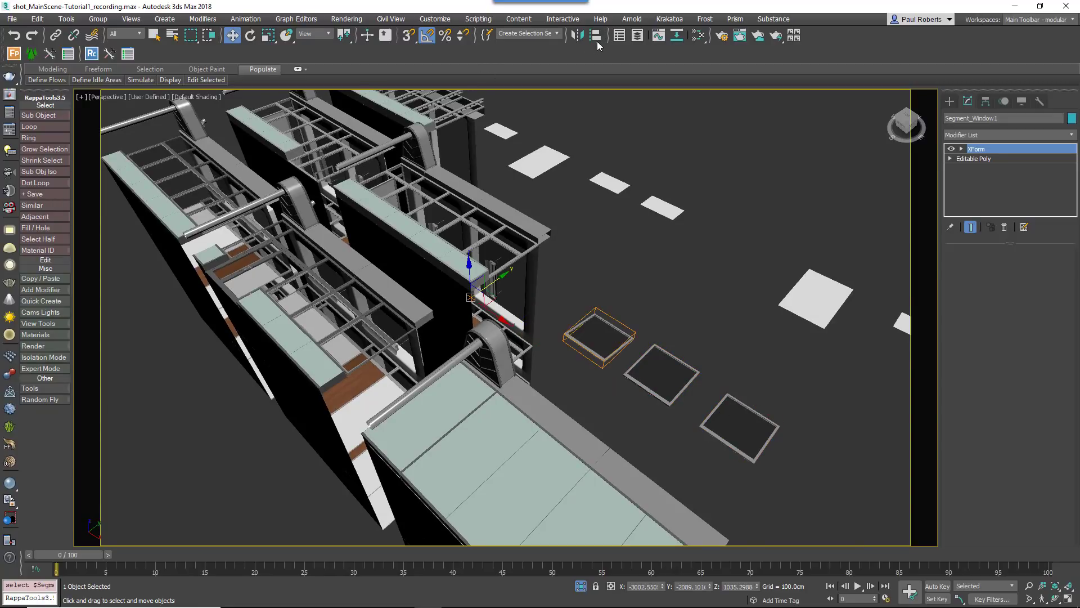
{"action": "left_click", "coordinate": [597, 41]}
{"action": "left_click", "coordinate": [454, 283]}
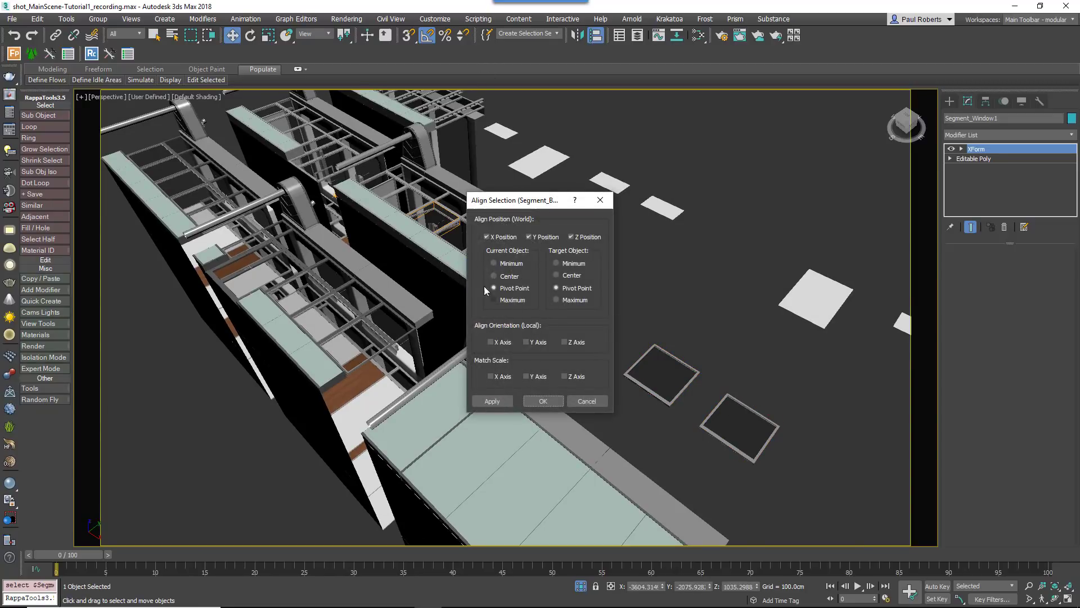
{"action": "left_click", "coordinate": [590, 404]}
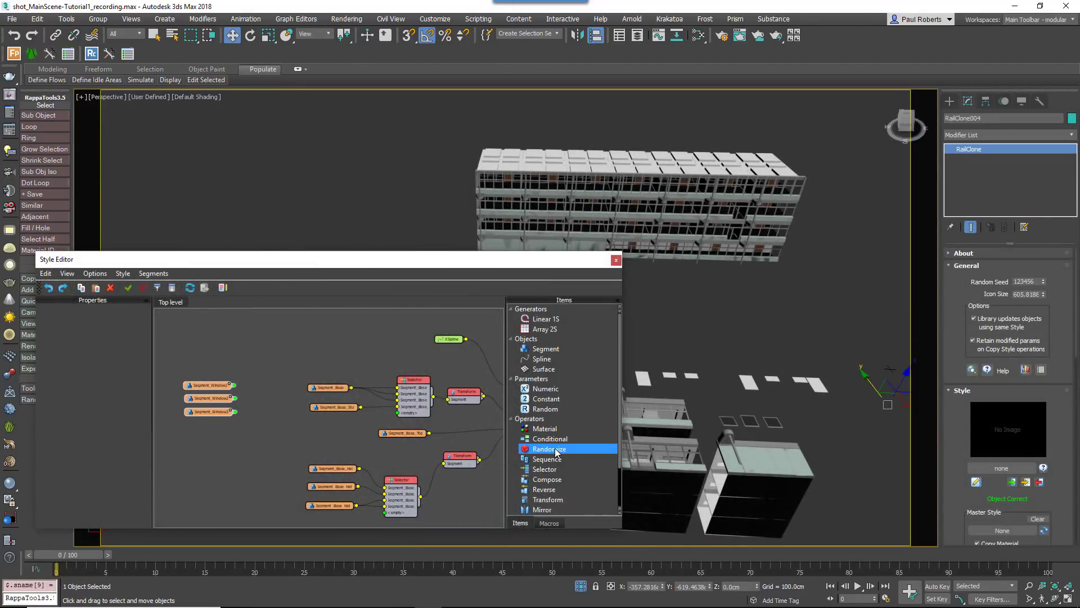
- Add a Randomize operator fed by Segment_Window1, 2 and 3, and move the base segments with their Selector above it
{"action": "left_click_drag", "start_coordinate": [550, 448], "coordinate": [265, 406]}
{"action": "left_click", "coordinate": [219, 427]}
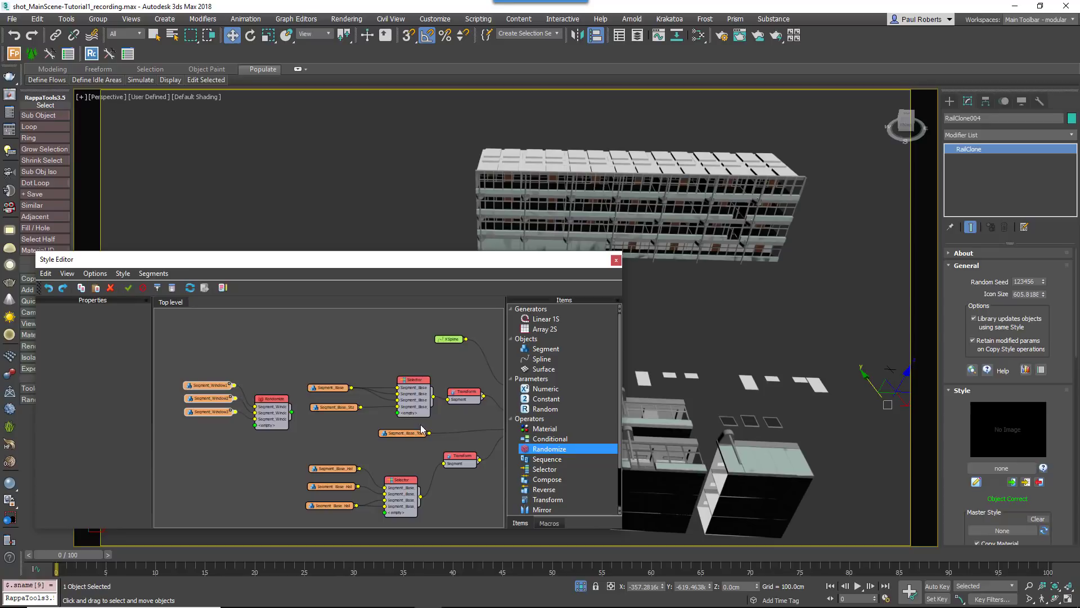
{"action": "left_click_drag", "start_coordinate": [420, 425], "coordinate": [342, 376]}
{"action": "left_click_drag", "start_coordinate": [411, 391], "coordinate": [271, 344]}
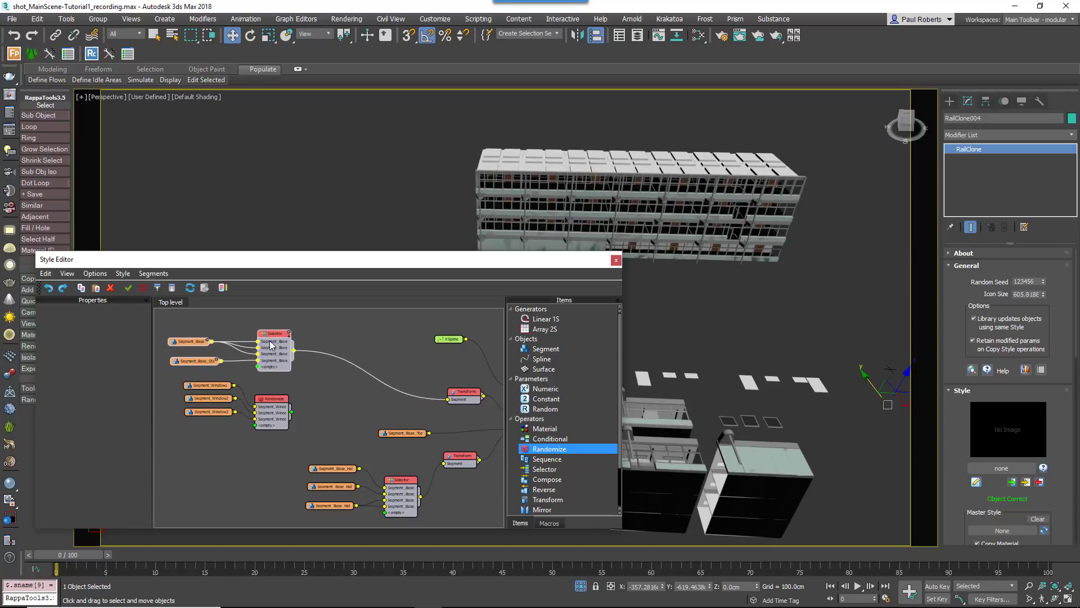
{"action": "left_click_drag", "start_coordinate": [273, 398], "coordinate": [276, 388]}
- Insert one Compose operator between the base Selector and its Transform, and another between the top base segment and the Array 2S generator
{"action": "left_click_drag", "start_coordinate": [547, 479], "coordinate": [374, 400]}
{"action": "left_click_drag", "start_coordinate": [294, 350], "coordinate": [364, 361]}
{"action": "middle_click_drag", "start_coordinate": [397, 433], "coordinate": [330, 422]}
{"action": "left_click_drag", "start_coordinate": [330, 423], "coordinate": [260, 424]}
{"action": "left_click_drag", "start_coordinate": [561, 479], "coordinate": [292, 423]}
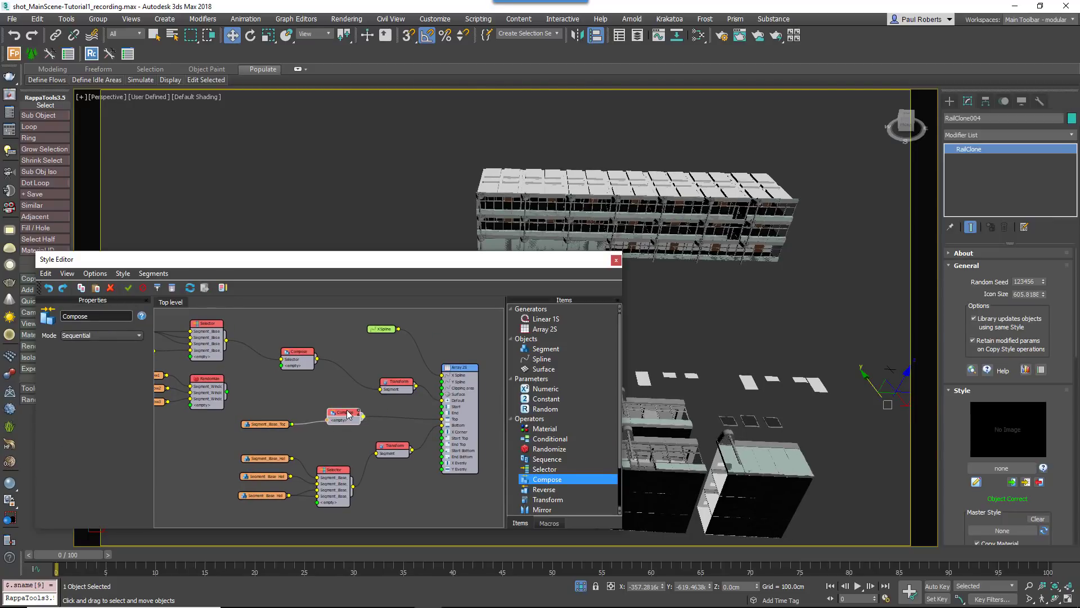
- Set both Compose operators to Grouped mode and wire the window Randomize operator into each of them
{"action": "middle_click_drag", "start_coordinate": [737, 280], "coordinate": [716, 272]}
{"action": "key", "text": "z"}
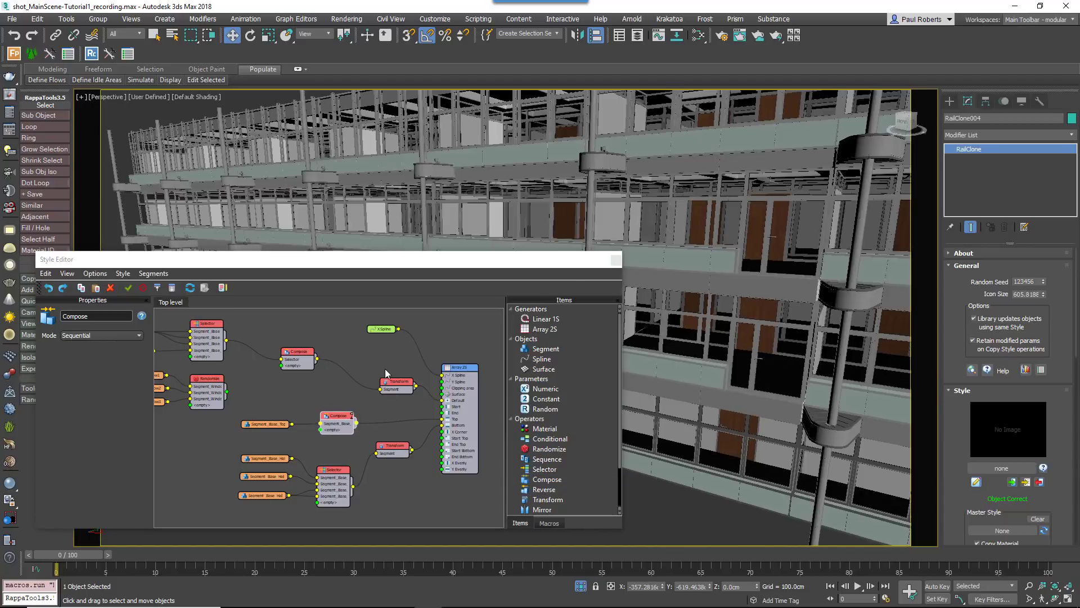
{"action": "middle_click_drag", "start_coordinate": [292, 385], "coordinate": [379, 384]}
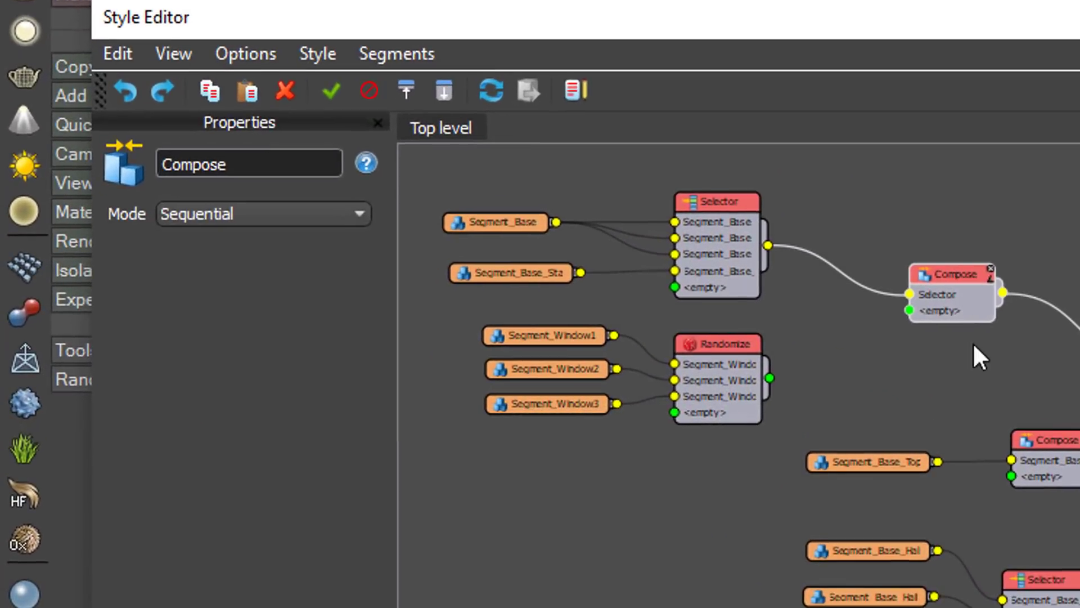
{"action": "left_click", "coordinate": [268, 210]}
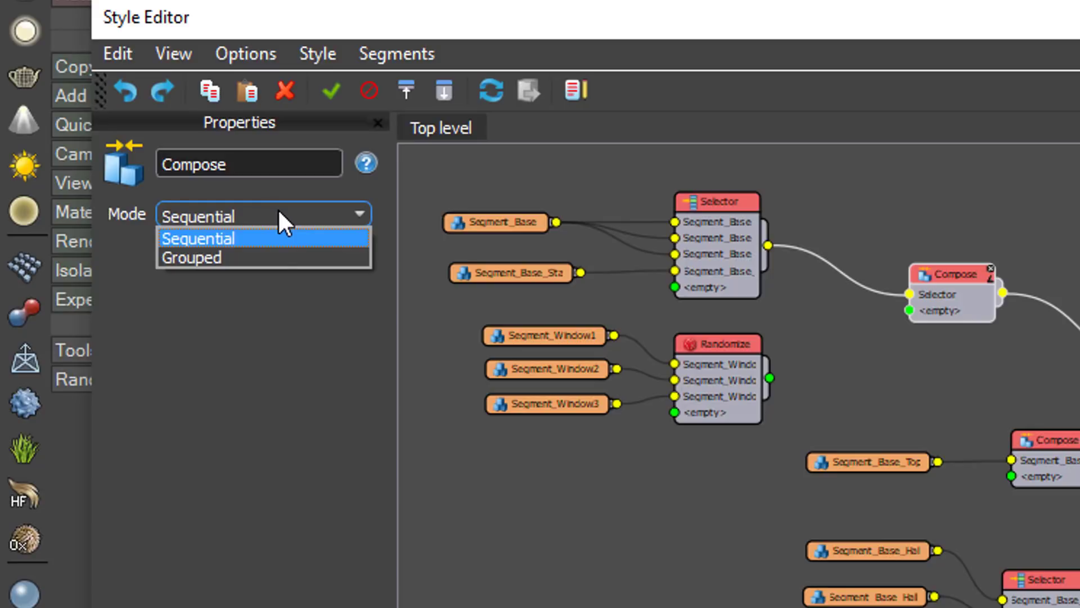
{"action": "left_click", "coordinate": [275, 255]}
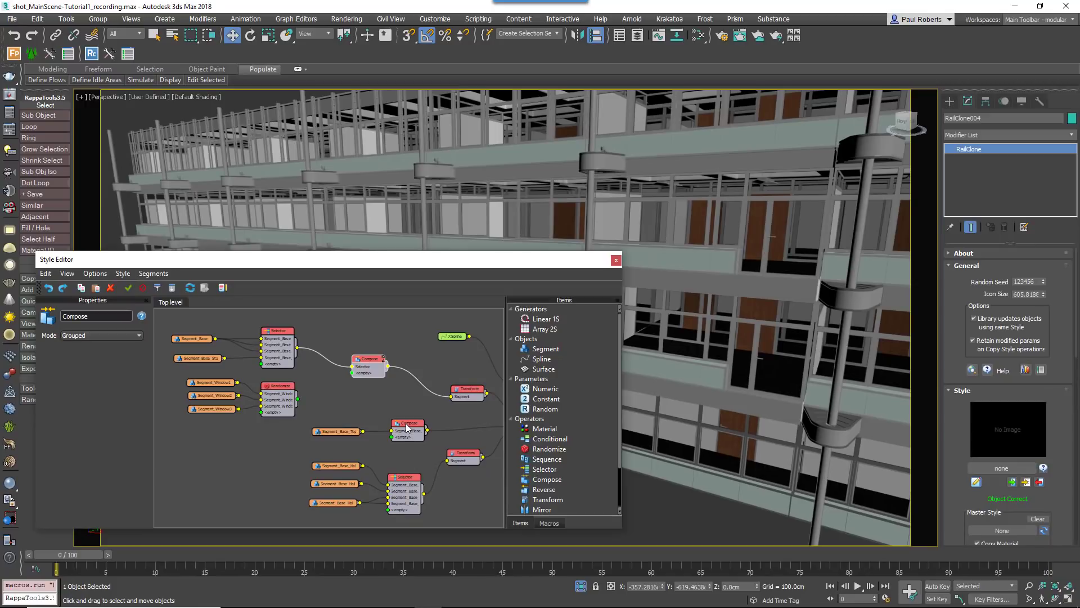
{"action": "left_click", "coordinate": [408, 429]}
{"action": "left_click", "coordinate": [126, 337]}
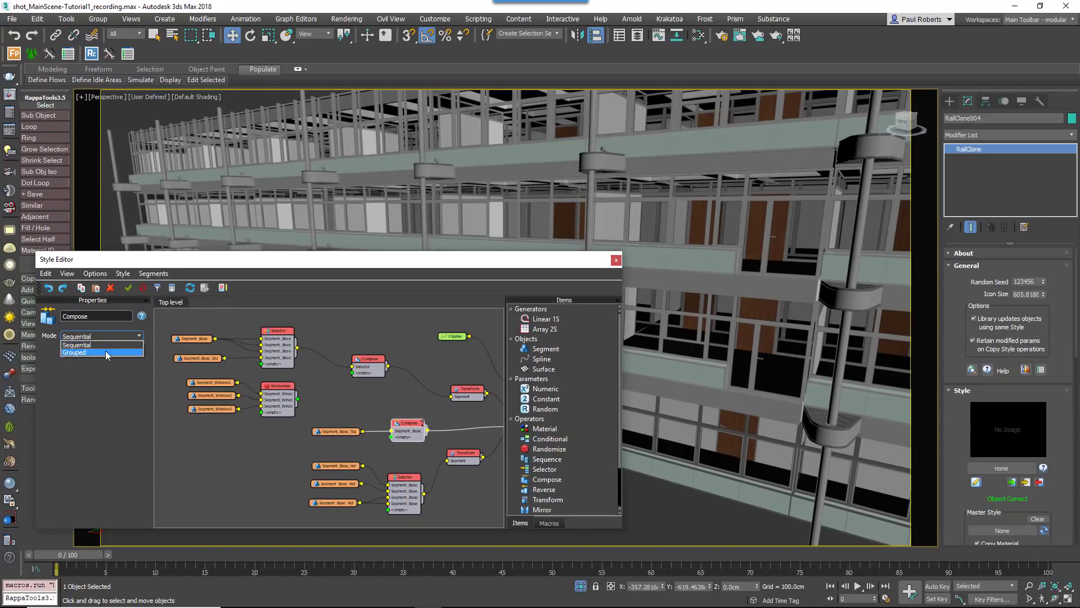
{"action": "left_click", "coordinate": [117, 365]}
{"action": "key", "text": "Down"}
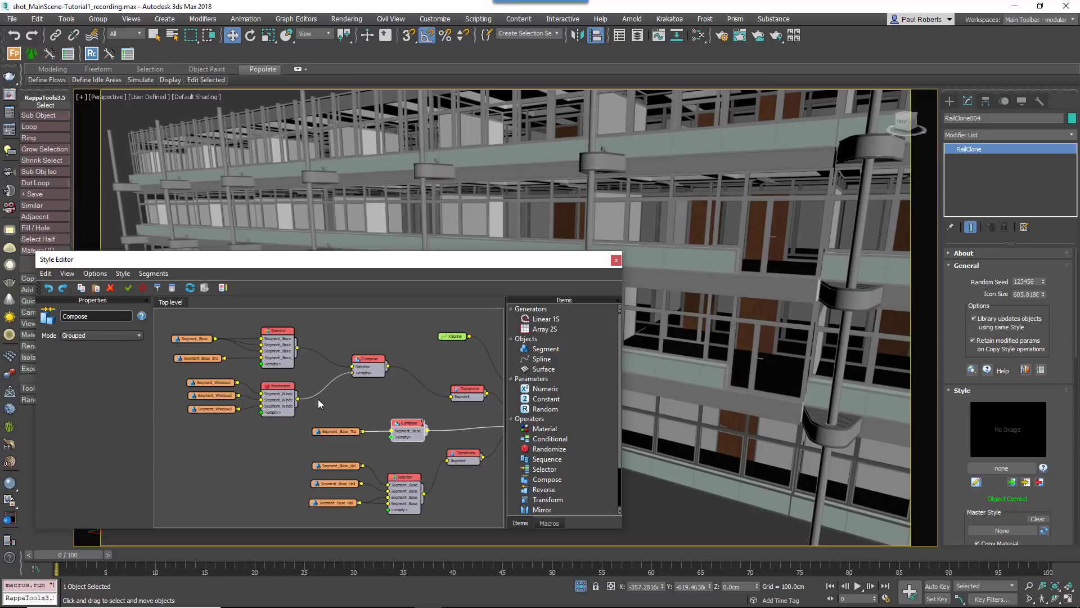
{"action": "left_click_drag", "start_coordinate": [298, 402], "coordinate": [298, 402]}
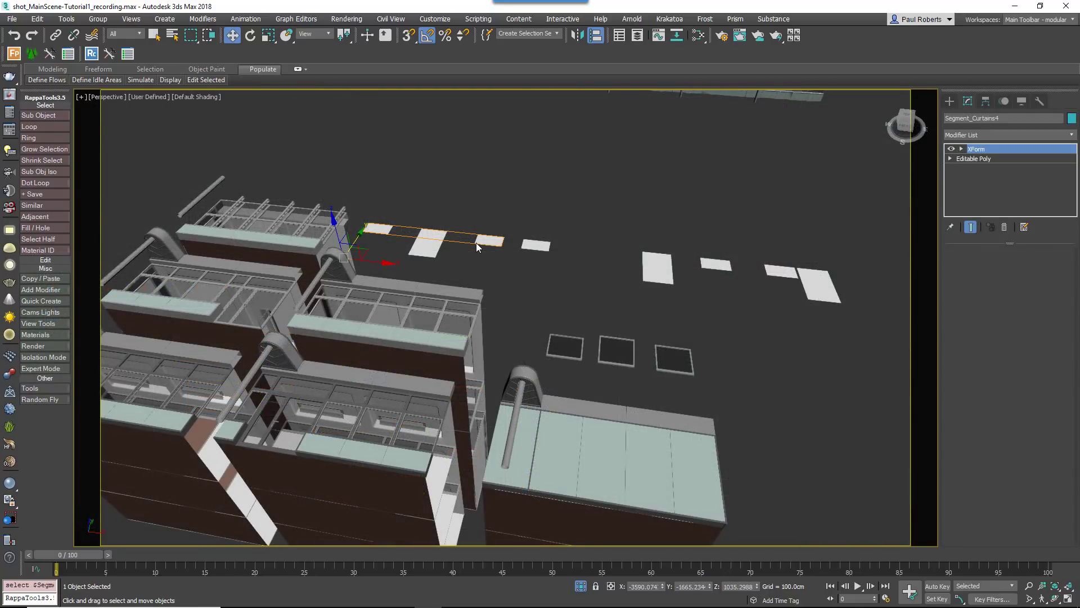
- Wire the Randomize operator of the curtain segments into both Compose operators and check the facade
{"action": "left_click", "coordinate": [531, 246]}
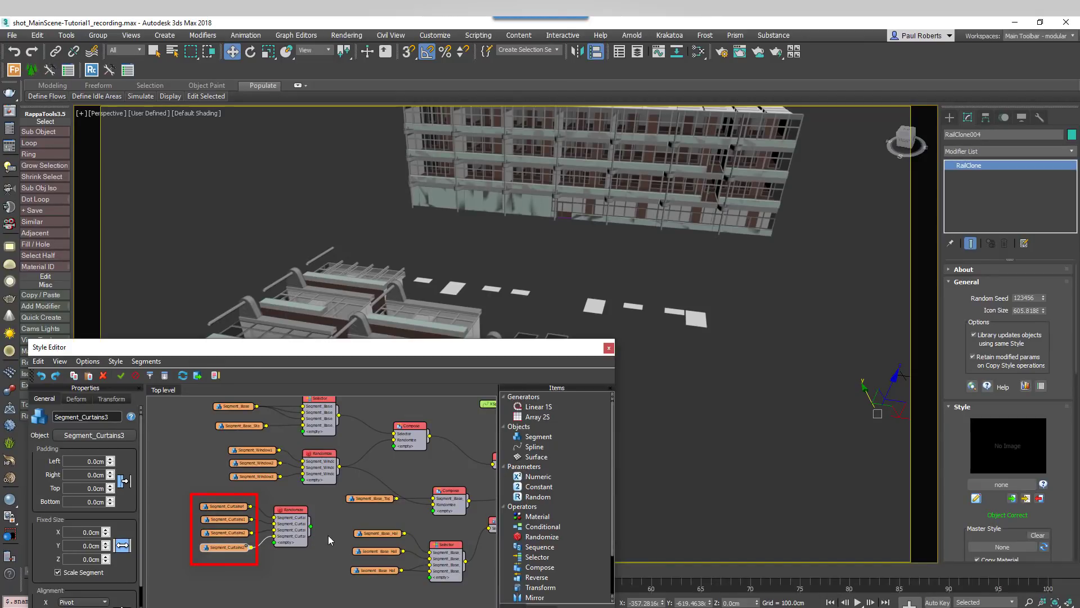
{"action": "middle_click_drag", "start_coordinate": [525, 293], "coordinate": [466, 365]}
{"action": "mouse_move", "coordinate": [655, 276]}
{"action": "middle_mouse_down", "text": "alt"}
{"action": "mouse_move", "coordinate": [618, 262]}
{"action": "mouse_move", "coordinate": [591, 209]}
{"action": "mouse_move", "coordinate": [599, 279]}
{"action": "middle_mouse_up", "text": "alt"}
{"action": "scroll", "coordinate": [588, 207], "scroll_direction": "up", "scroll_amount": 3}
{"action": "scroll", "coordinate": [566, 250], "scroll_direction": "up", "scroll_amount": 5}
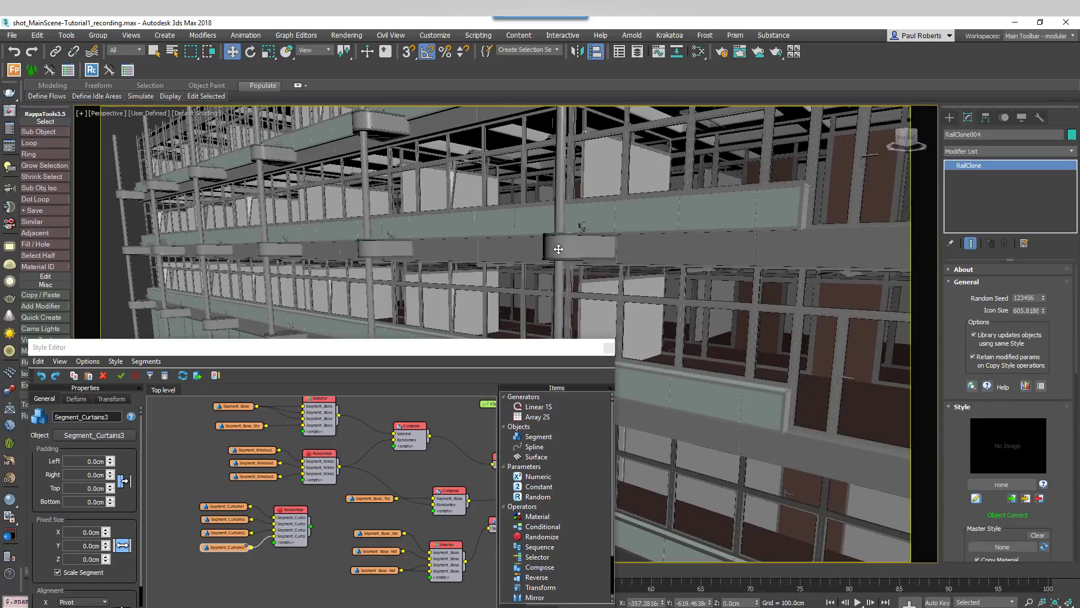
{"action": "middle_click_drag", "start_coordinate": [331, 520], "coordinate": [336, 538]}
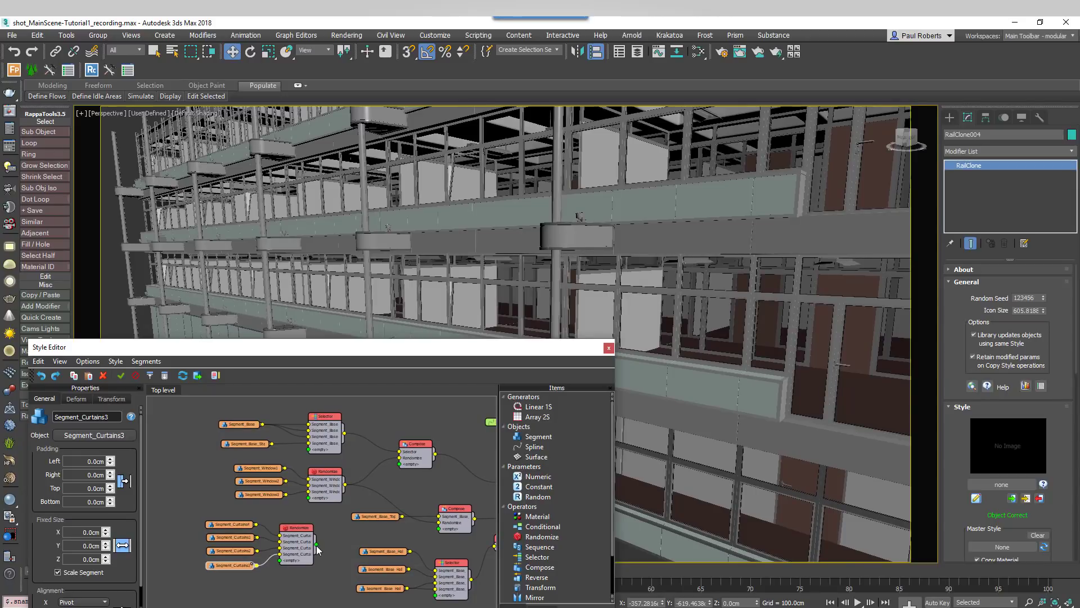
{"action": "left_click_drag", "start_coordinate": [317, 546], "coordinate": [400, 466]}
{"action": "left_click_drag", "start_coordinate": [353, 547], "coordinate": [438, 529]}
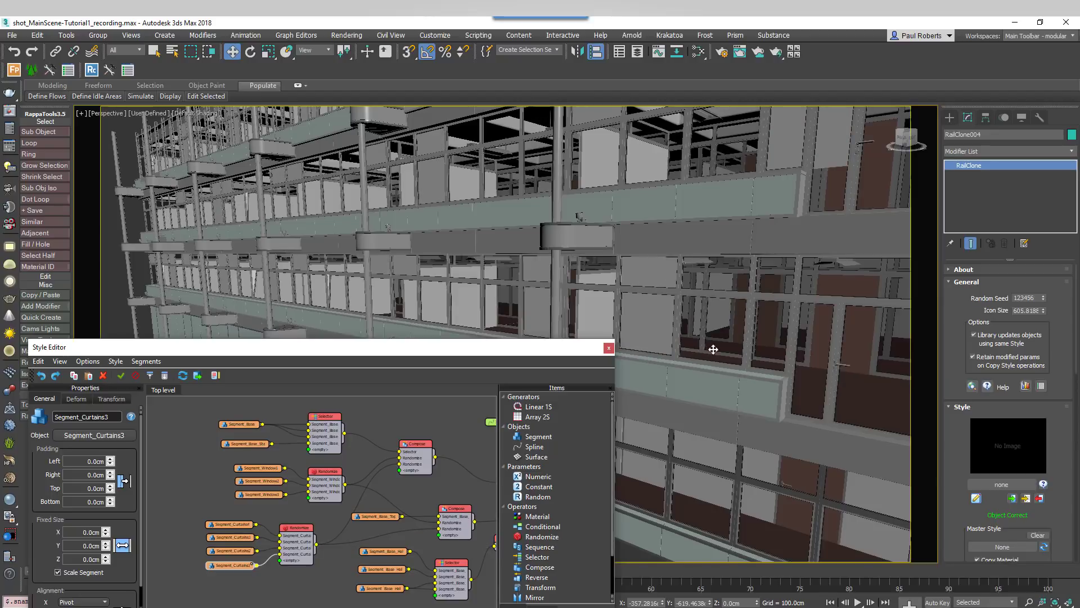
{"action": "mouse_move", "coordinate": [711, 336]}
{"action": "middle_mouse_down"}
{"action": "mouse_move", "coordinate": [722, 377]}
{"action": "mouse_move", "coordinate": [808, 365]}
{"action": "middle_mouse_up"}
{"action": "scroll", "coordinate": [808, 365], "scroll_direction": "up", "scroll_amount": 10}
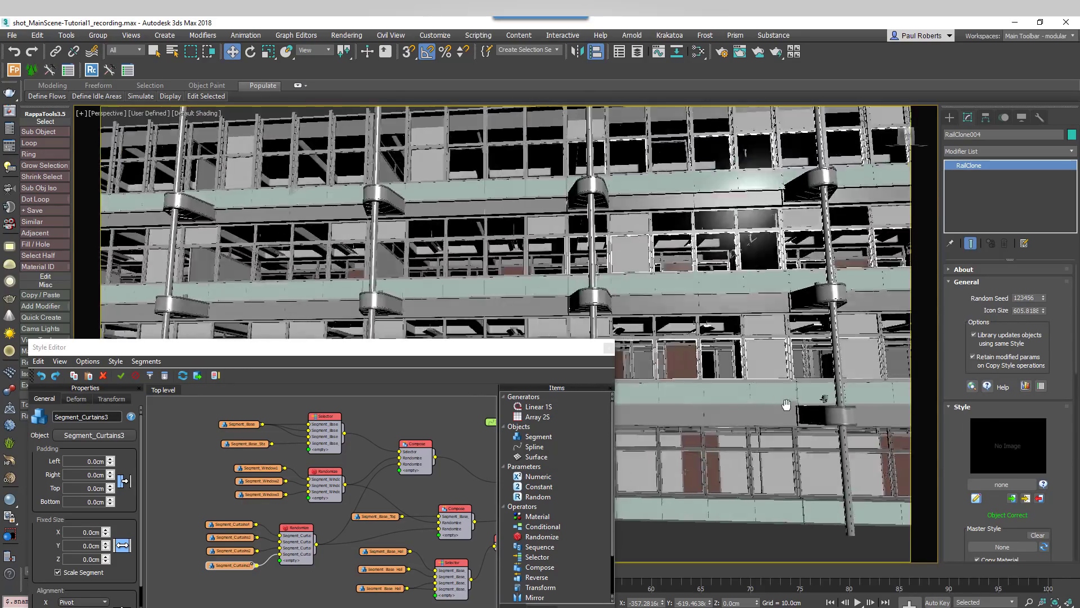
{"action": "middle_click_drag", "start_coordinate": [787, 405], "coordinate": [753, 389], "text": "alt"}
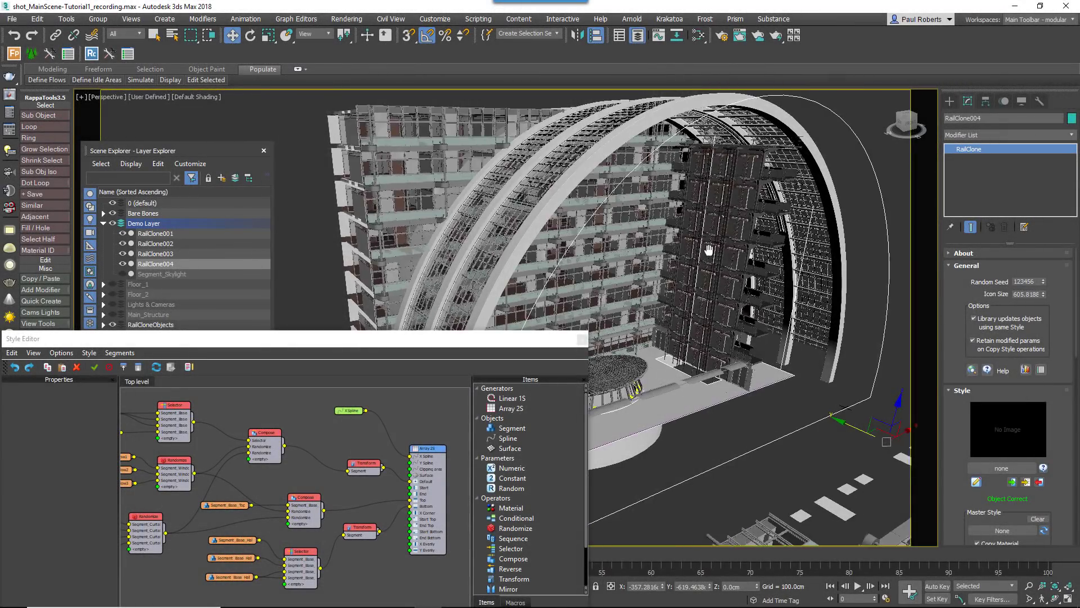
- Add a Spline node to the facade style, assign Clipping Spline to it and wire it into the Array 2S clipping area
{"action": "middle_click_drag", "start_coordinate": [709, 250], "coordinate": [711, 254]}
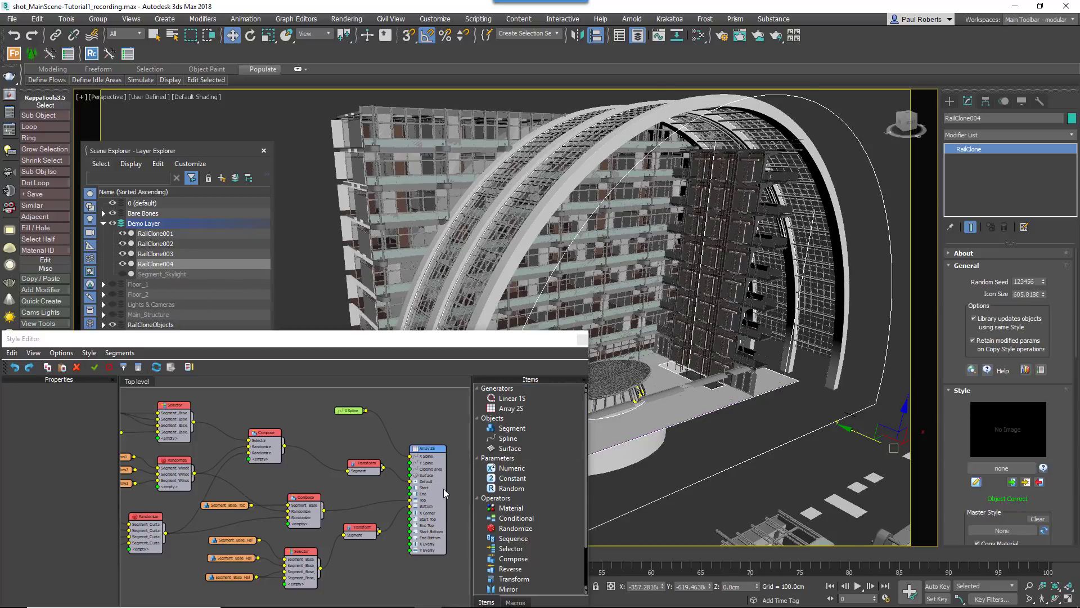
{"action": "left_click", "coordinate": [264, 150]}
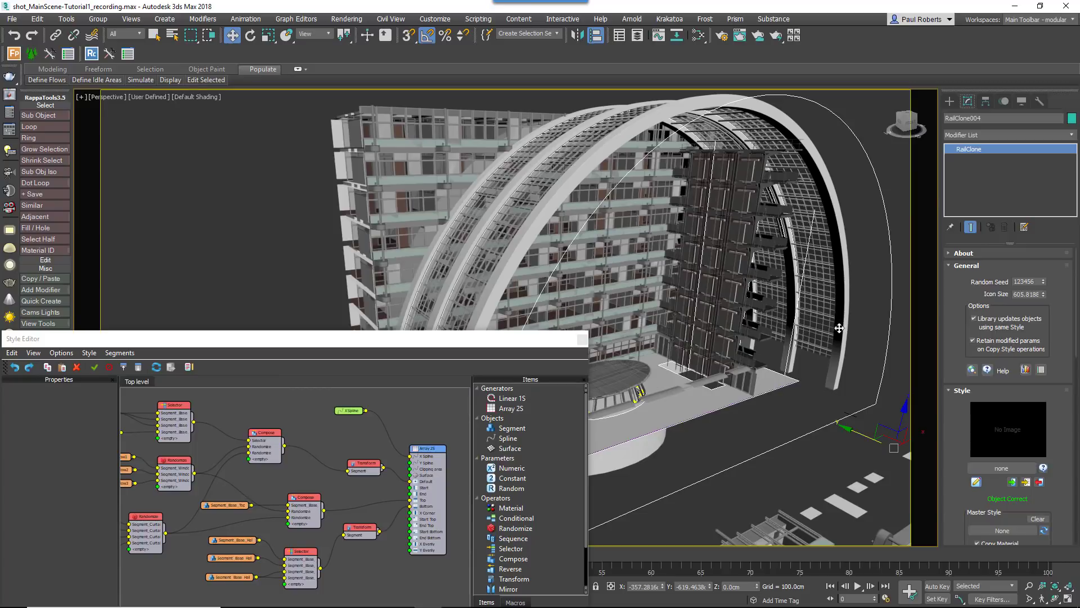
{"action": "left_click", "coordinate": [832, 424]}
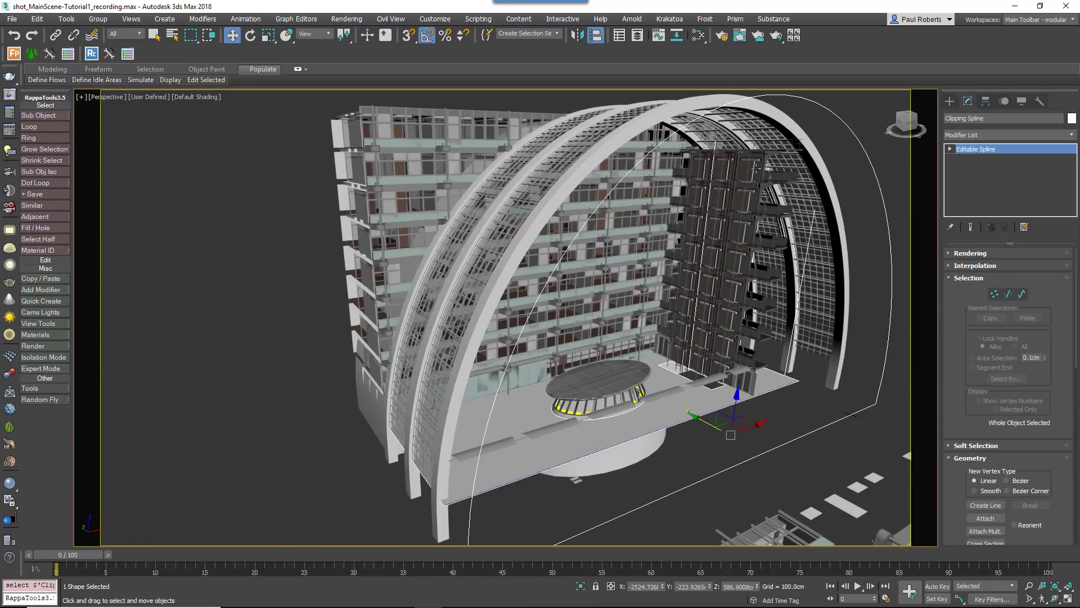
{"action": "left_click", "coordinate": [801, 368]}
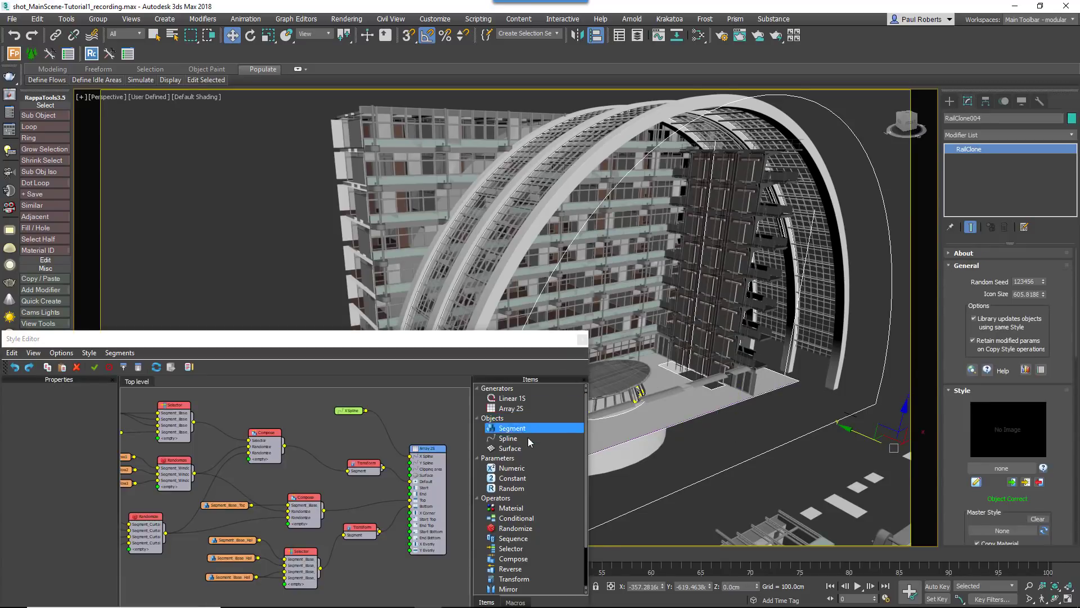
{"action": "left_click_drag", "start_coordinate": [381, 434], "coordinate": [344, 434]}
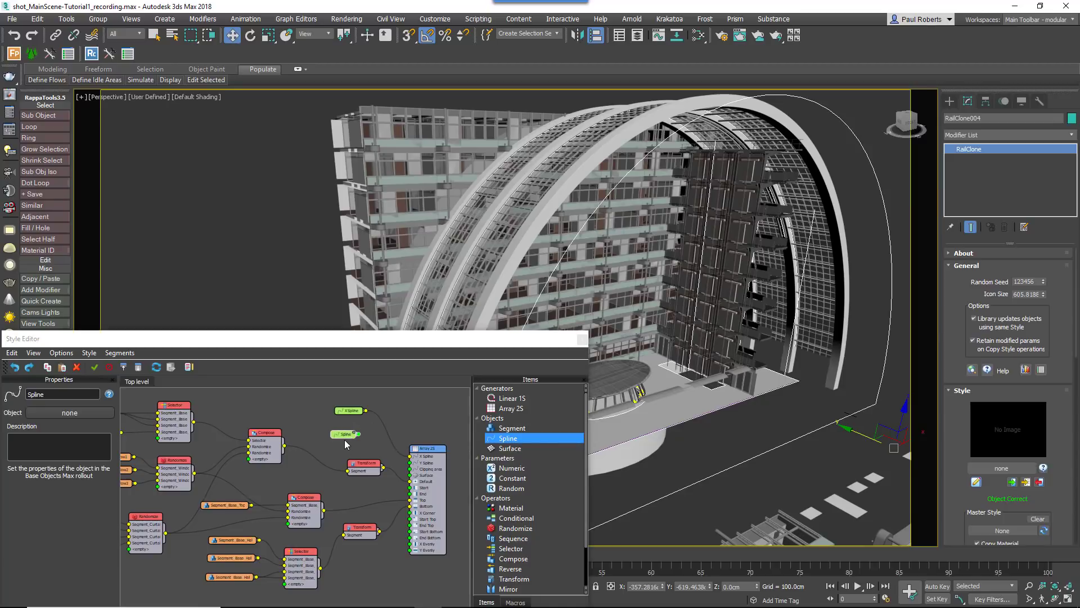
{"action": "left_click", "coordinate": [101, 412]}
{"action": "left_click", "coordinate": [619, 516]}
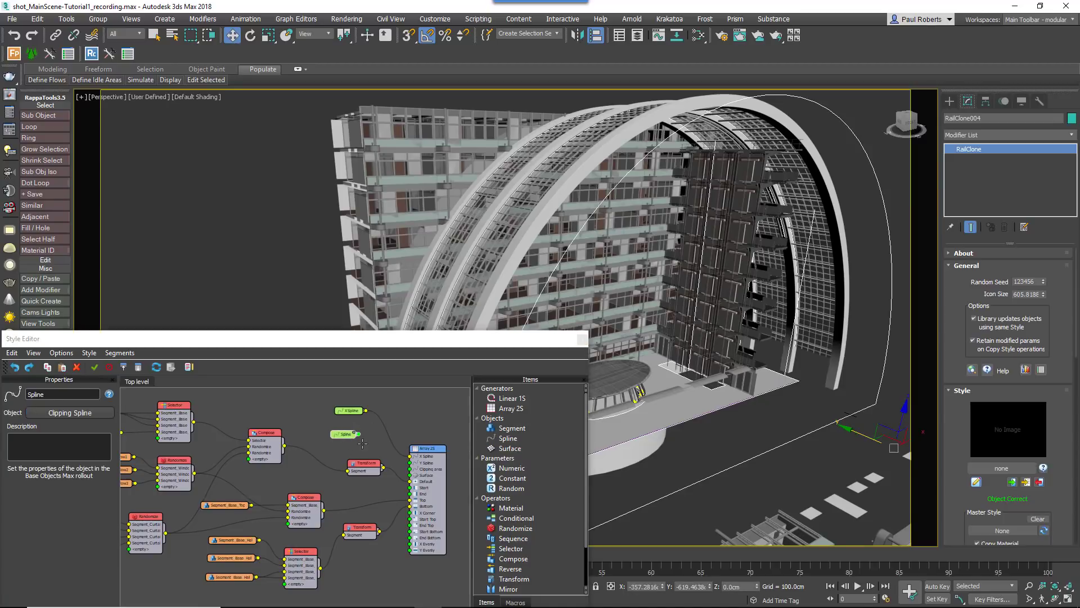
{"action": "left_click_drag", "start_coordinate": [359, 434], "coordinate": [411, 470]}
- Set the Array 2S clipping area's projection to Y and its For No-Slice option to Slice
{"action": "left_click", "coordinate": [433, 448]}
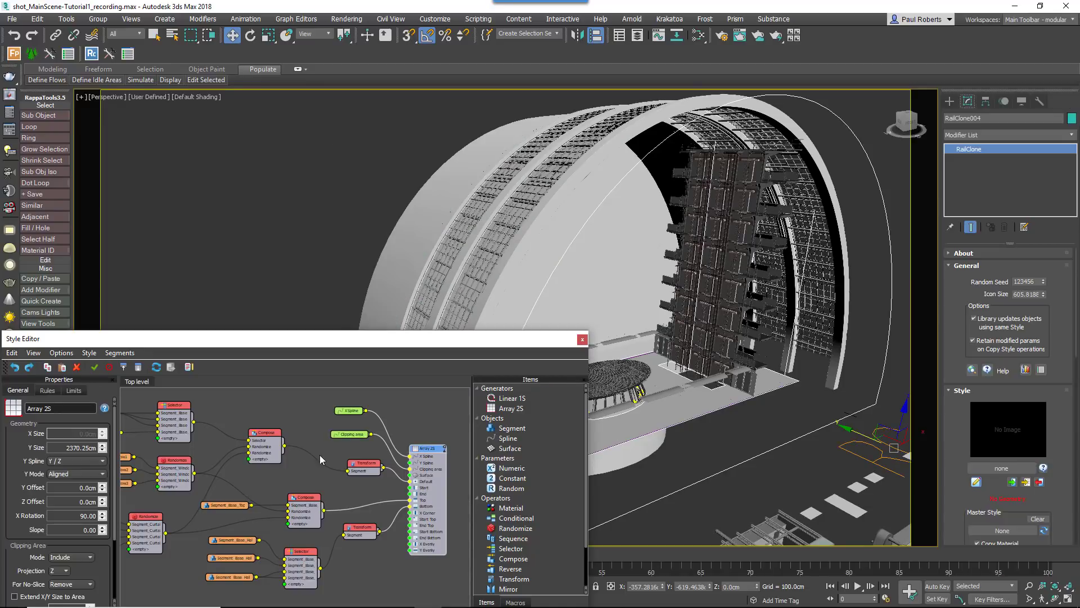
{"action": "scroll", "coordinate": [84, 490], "scroll_direction": "down", "scroll_amount": 4}
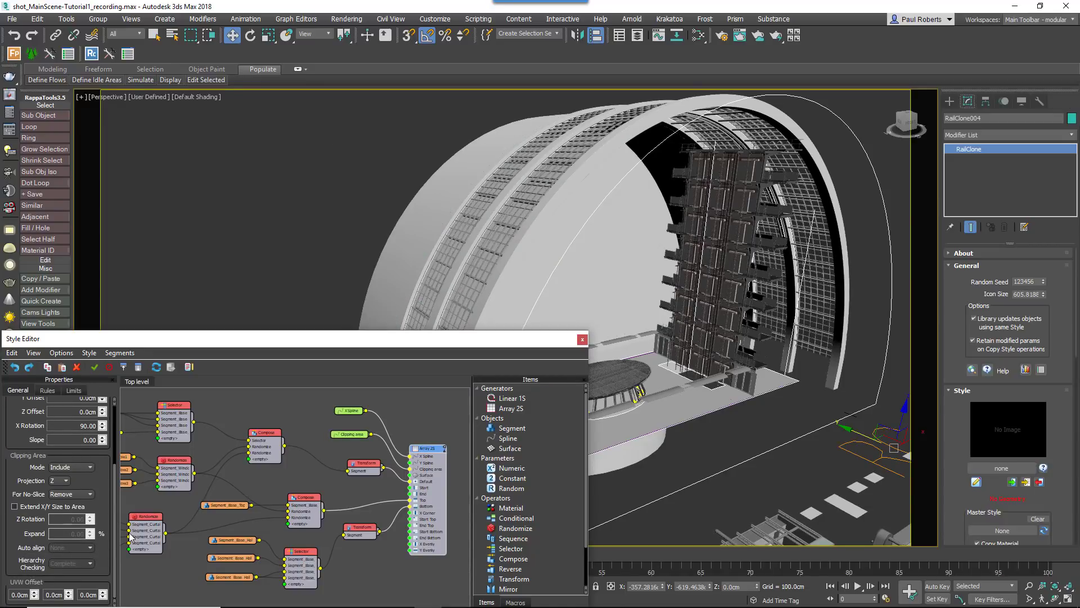
{"action": "left_click", "coordinate": [59, 480]}
{"action": "left_click", "coordinate": [62, 498]}
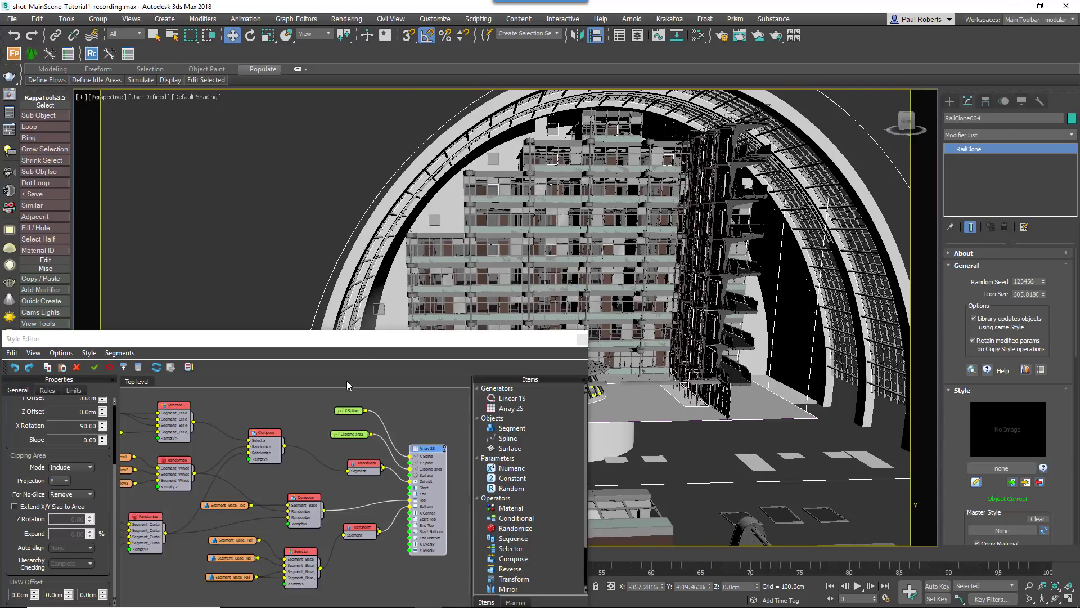
{"action": "left_click", "coordinate": [68, 495]}
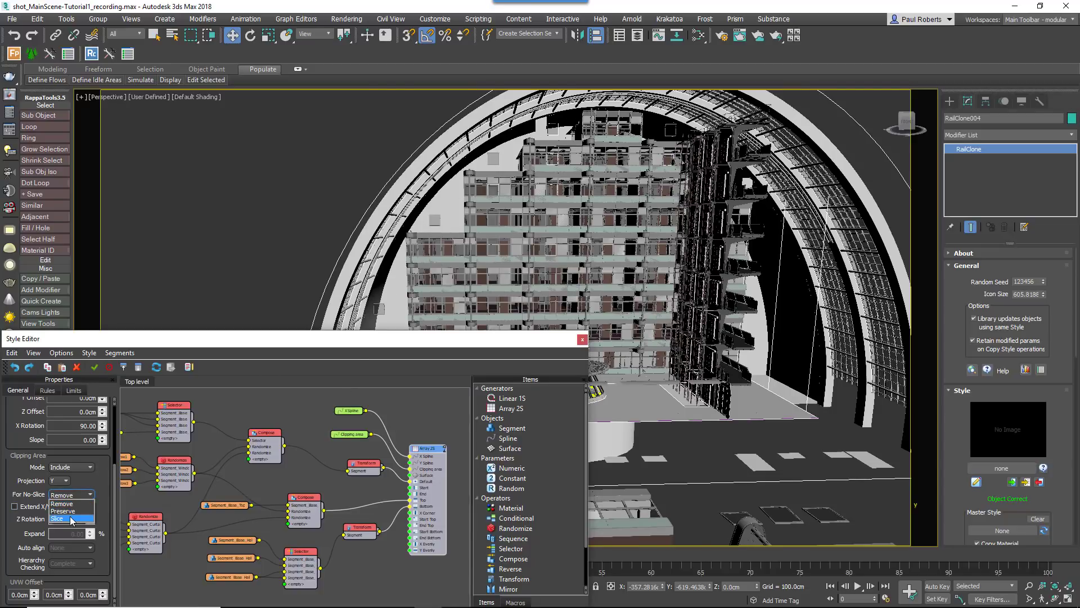
{"action": "left_click", "coordinate": [72, 519]}
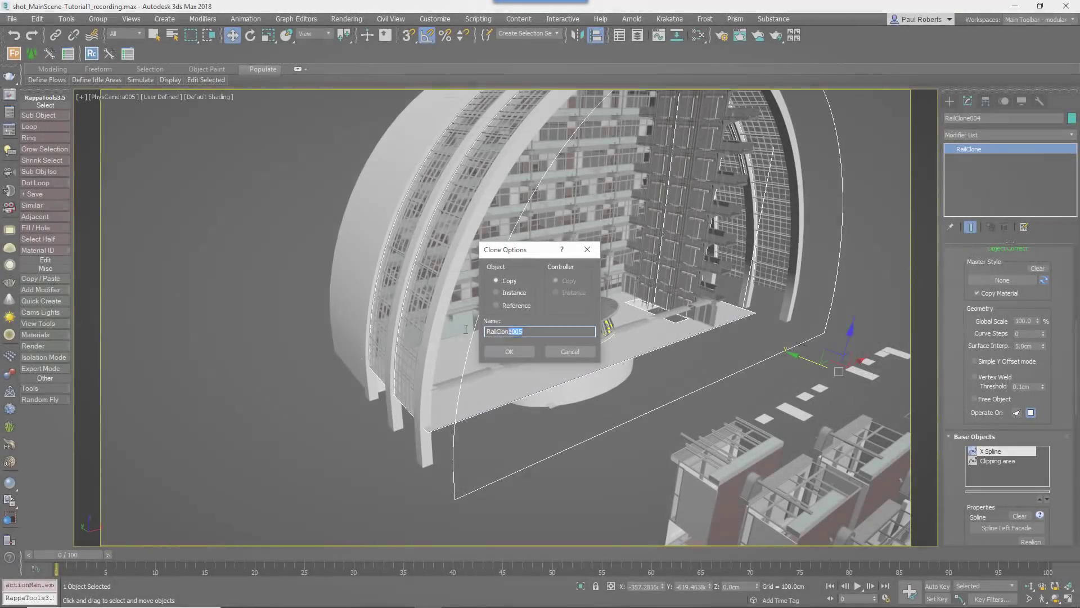
- Clone the clipped facade as a copy named Facade Left and pick the opposite side's spline as its X Spline
{"action": "type", "text": "Facad"}
{"action": "key", "text": "Return"}
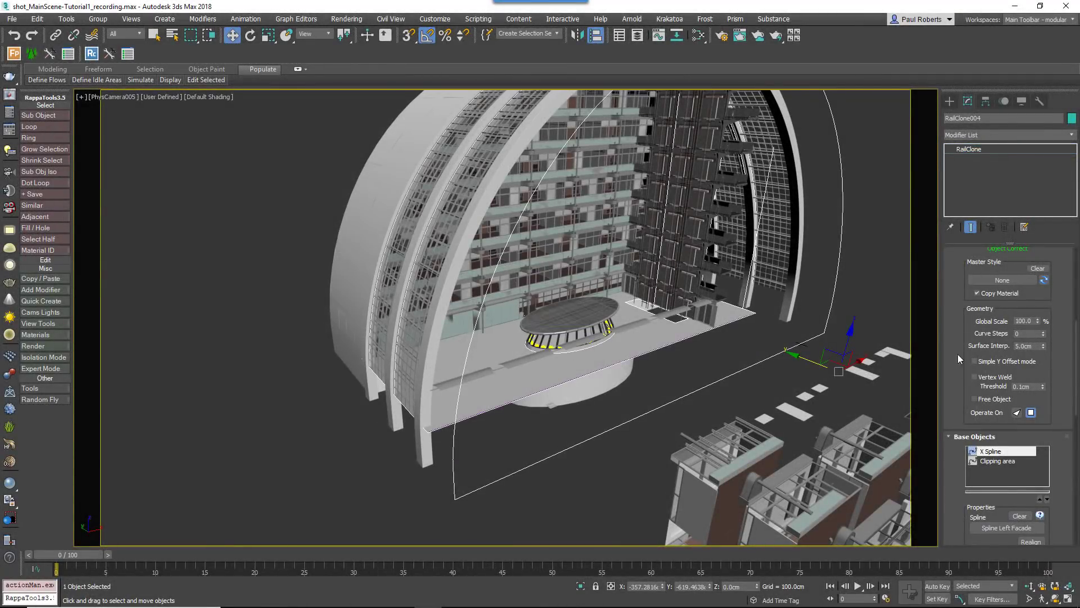
{"action": "left_click_drag", "start_coordinate": [984, 538], "coordinate": [984, 473]}
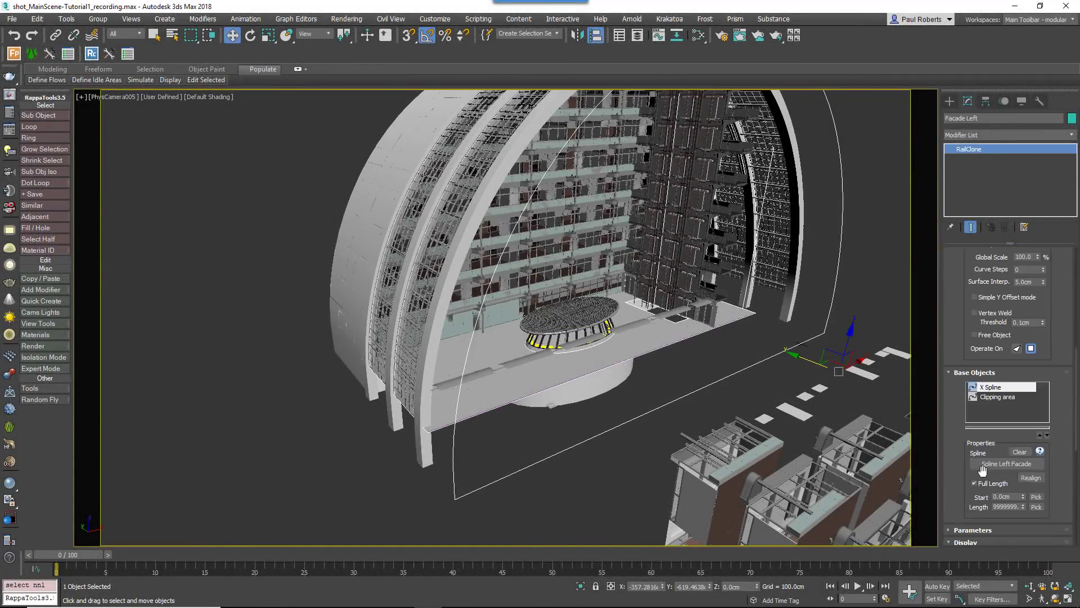
{"action": "left_click", "coordinate": [985, 465]}
{"action": "left_click", "coordinate": [12, 130]}
{"action": "left_click", "coordinate": [68, 222]}
{"action": "left_click", "coordinate": [300, 425]}
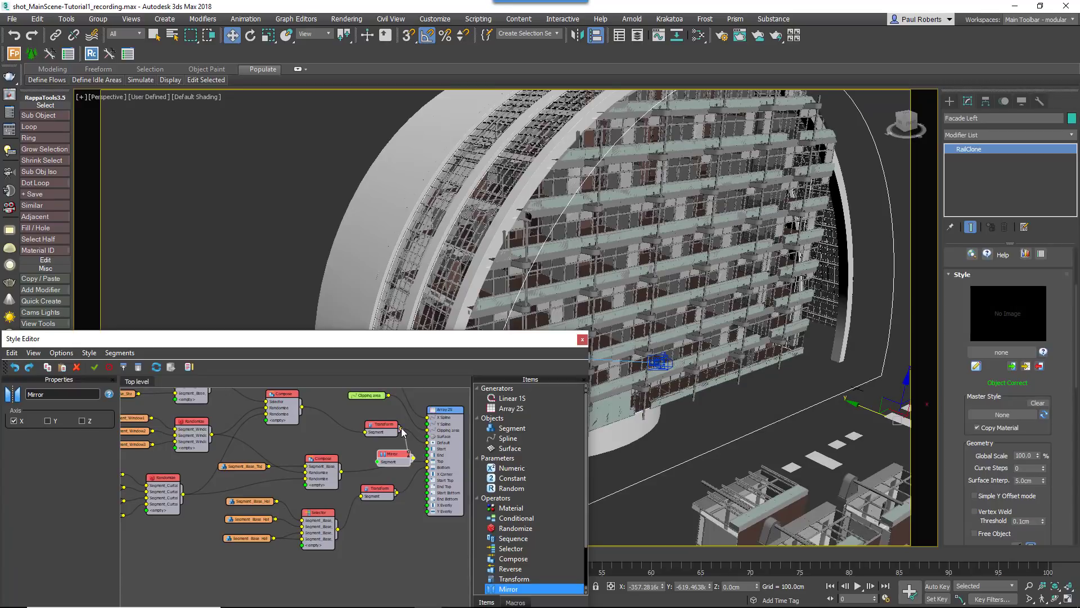
- Wire the upper Transform into the Mirror operator that feeds the generator, and mirror on the Z axis instead of X
{"action": "left_click_drag", "start_coordinate": [400, 432], "coordinate": [378, 462]}
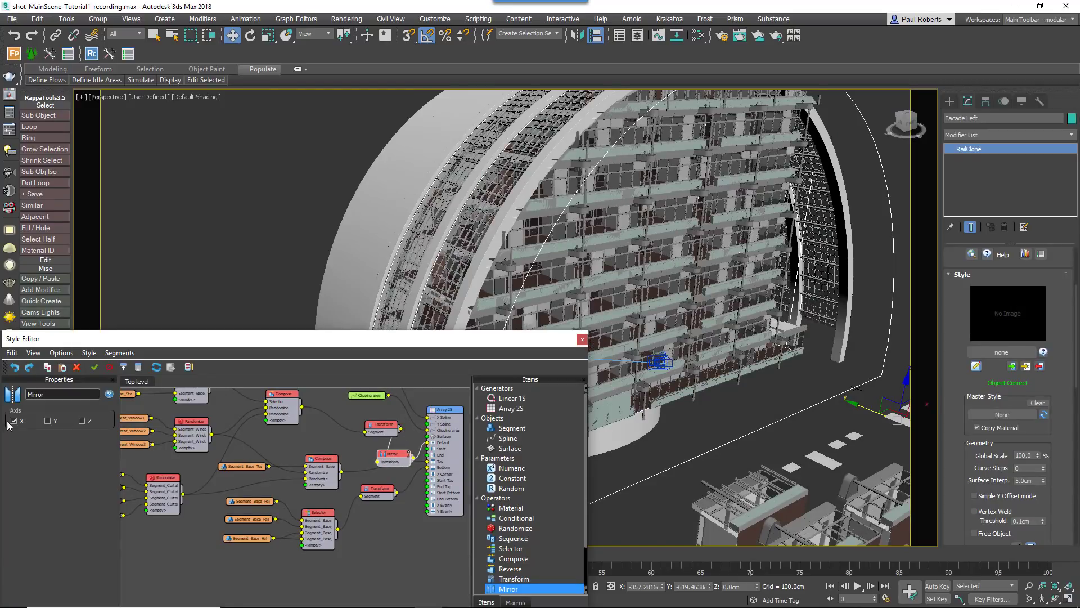
{"action": "left_click", "coordinate": [13, 421]}
{"action": "left_click", "coordinate": [82, 421]}
{"action": "left_click_drag", "start_coordinate": [384, 426], "coordinate": [340, 430]}
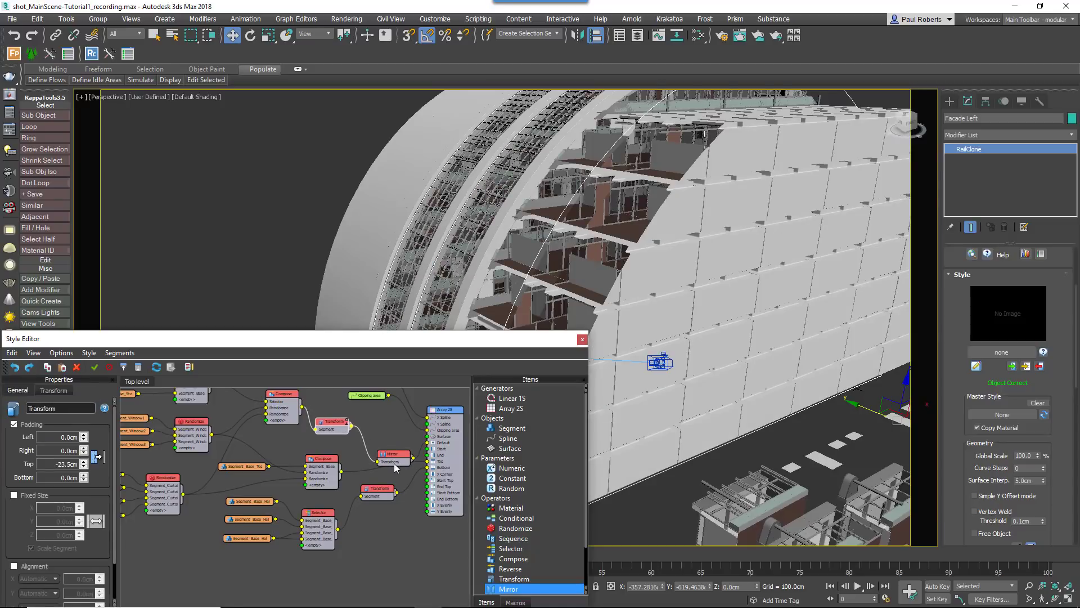
- Insert copies of the Z-axis Mirror on the other branches feeding the Array 2S generator and check the facade through PhysCamera001
{"action": "left_click_drag", "start_coordinate": [394, 458], "coordinate": [362, 517]}
{"action": "left_click", "coordinate": [412, 465]}
{"action": "left_click", "coordinate": [389, 472]}
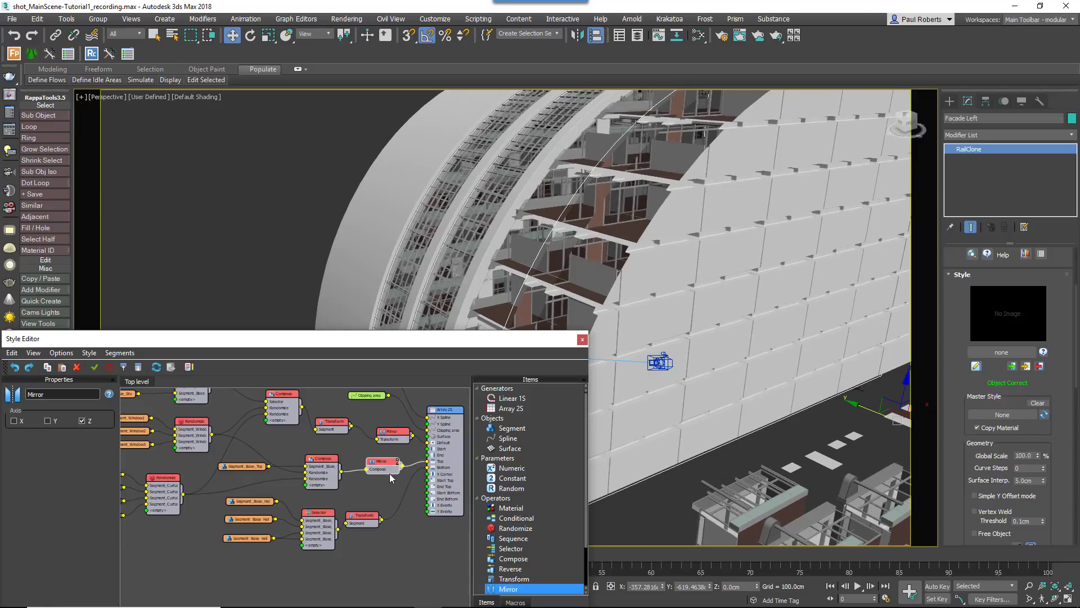
{"action": "key", "text": "ctrl+c"}
{"action": "key", "text": "ctrl+v"}
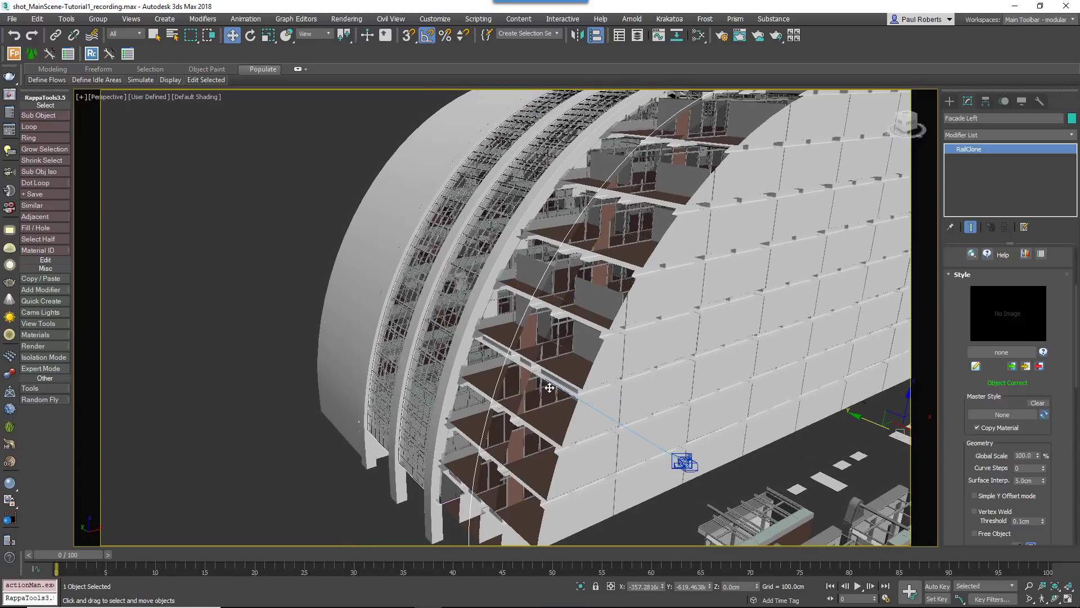
{"action": "key", "text": "c"}
{"action": "double_click", "coordinate": [500, 228]}
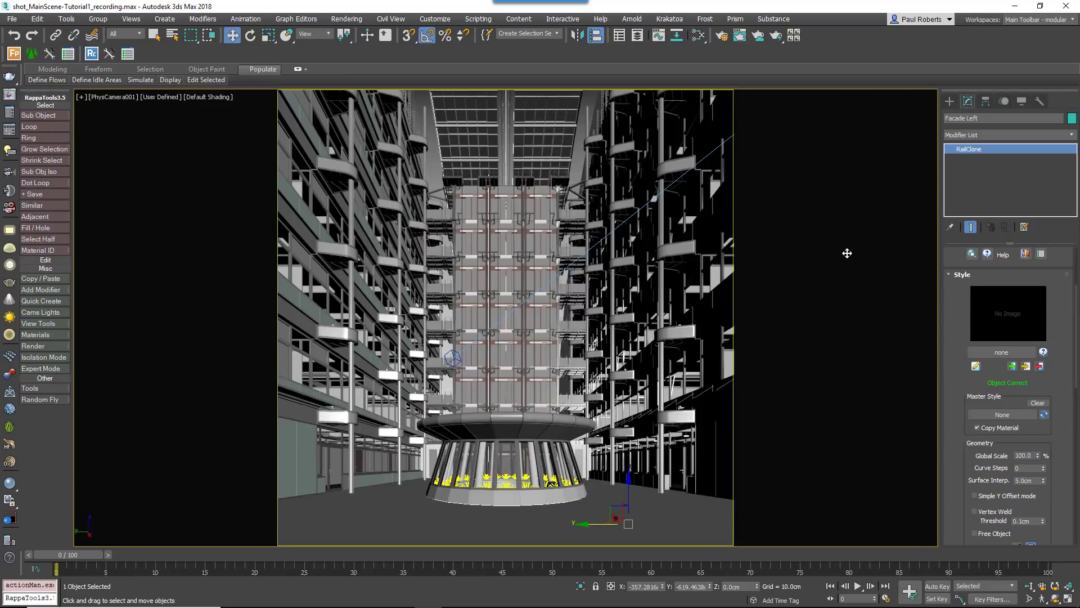